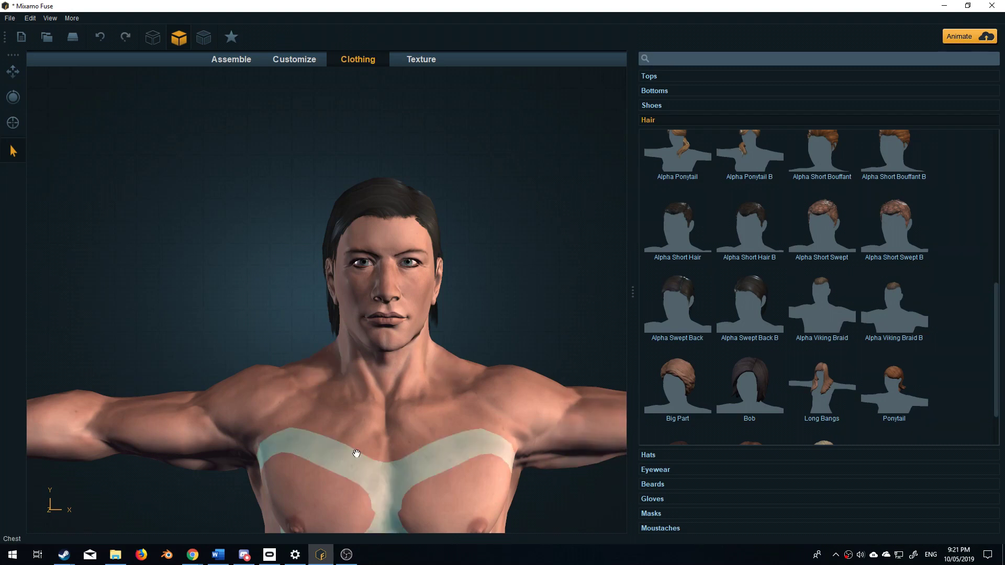
# Step: Export the character as an OBJ named Char_Komeve in the Characters folder, using a new folder, removed occluded polygons and character scale 1
pyautogui.moveTo(583, 301); pyautogui.dragTo(508, 266, button='middle')
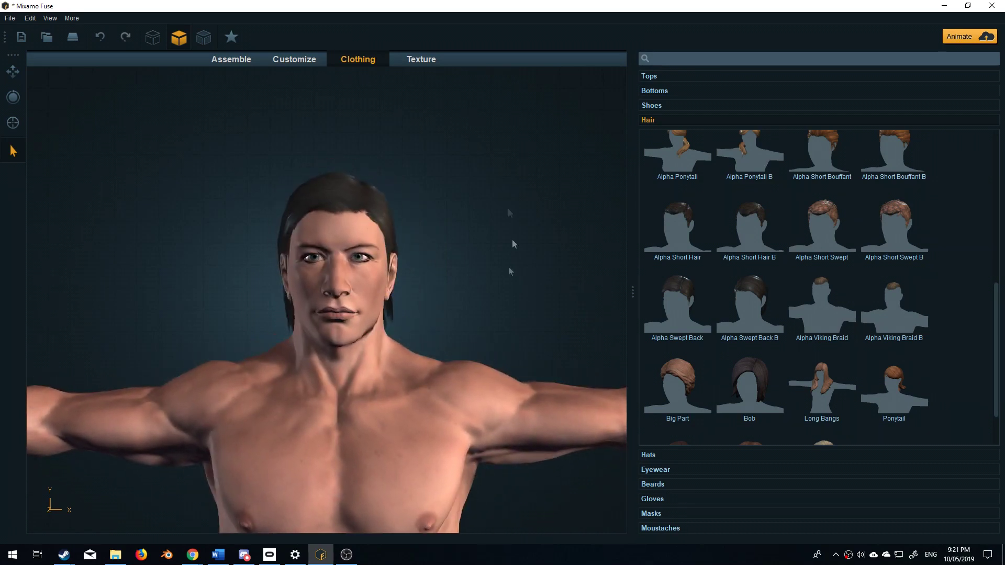
pyautogui.click(9, 18)
pyautogui.moveTo(115, 144)
pyautogui.click(177, 142)
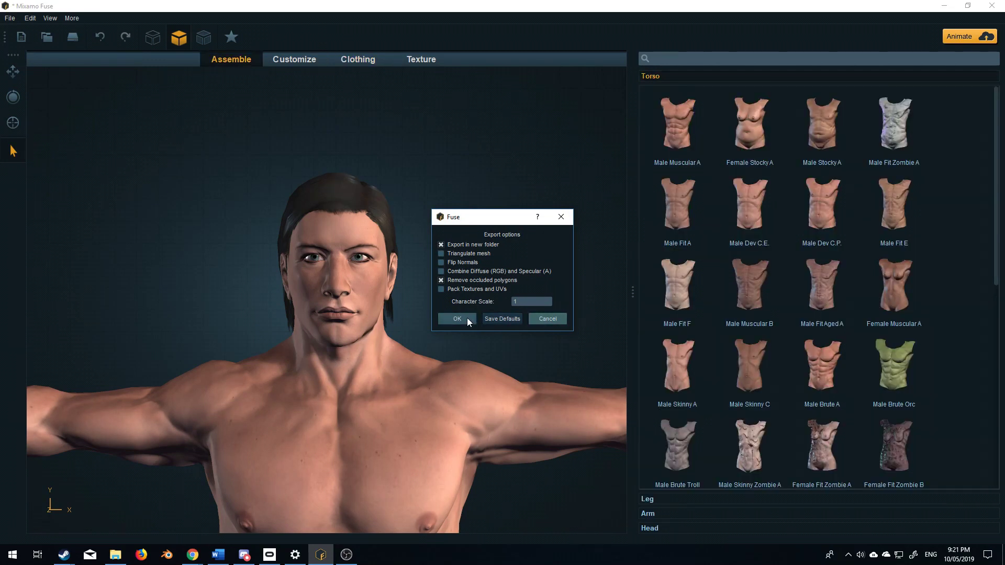
pyautogui.click(467, 319)
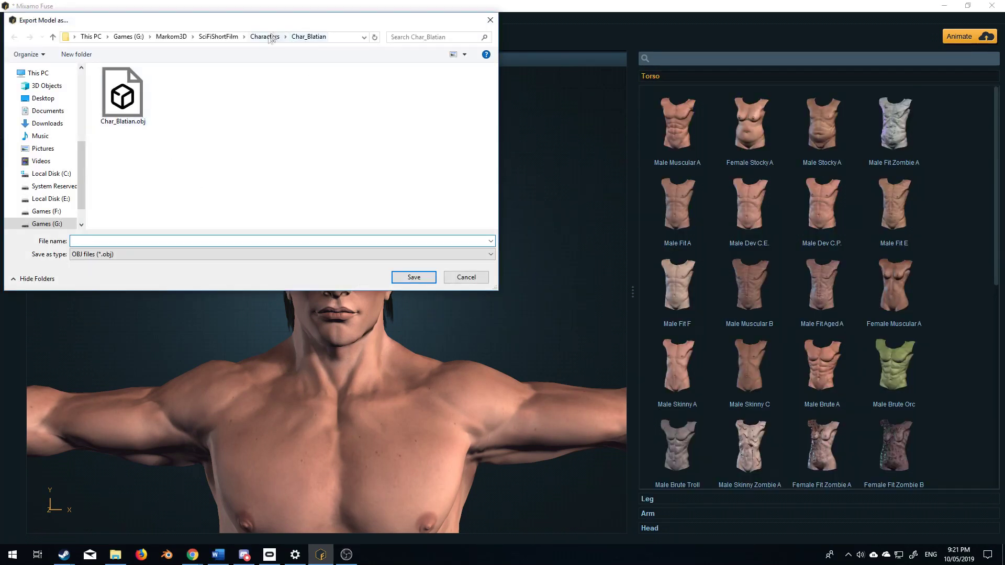
pyautogui.click(264, 37)
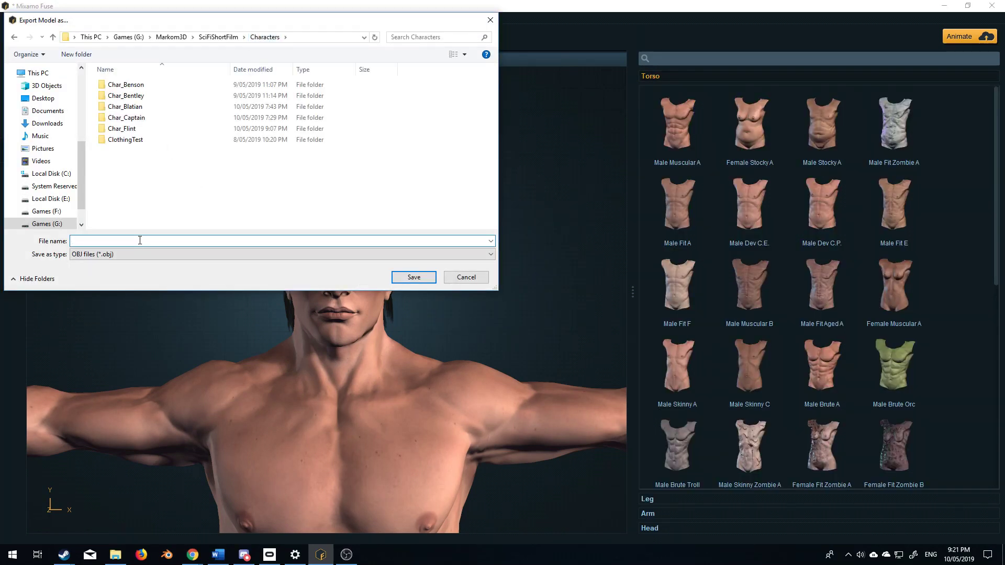
pyautogui.write('Char')
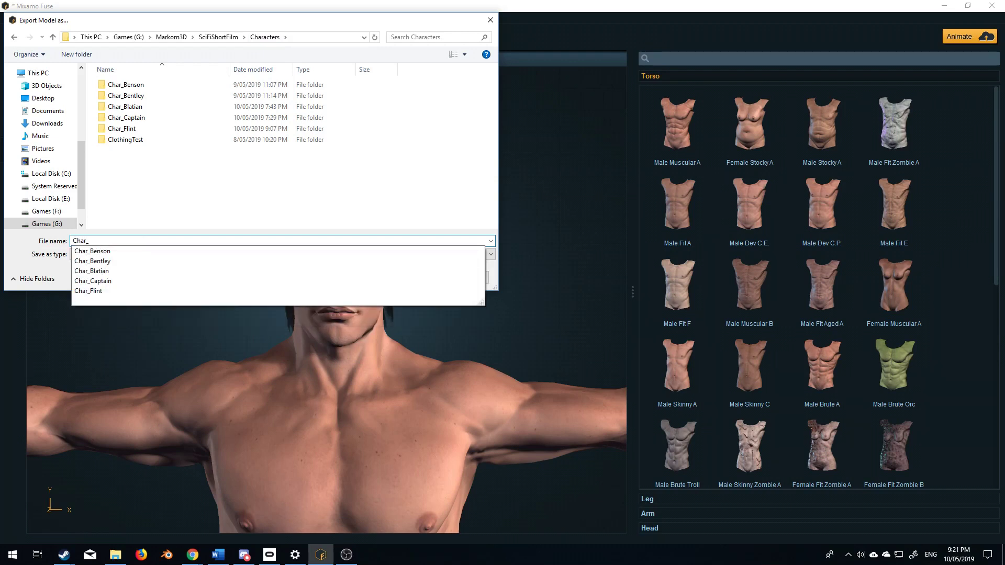
pyautogui.write('_Komeve')
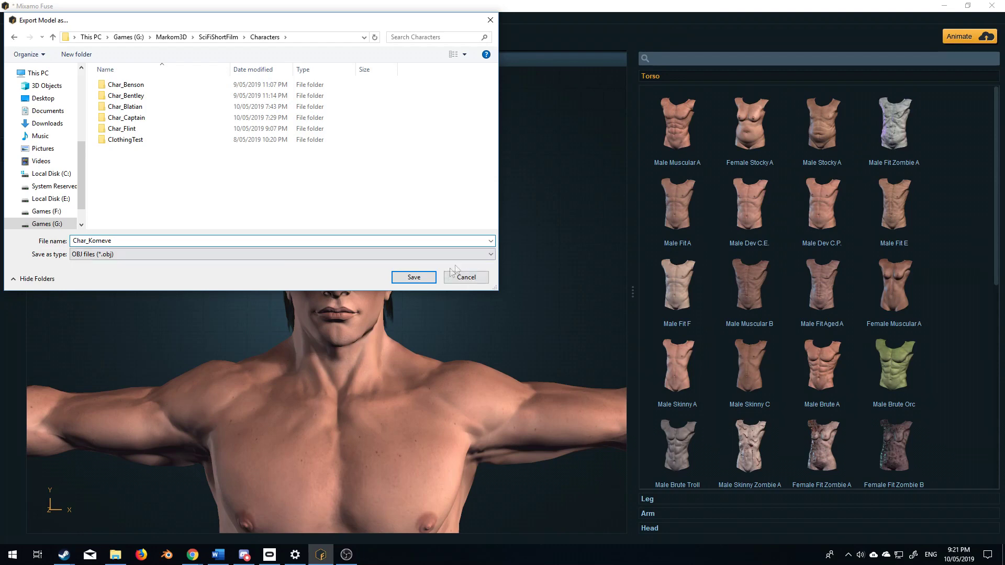
pyautogui.click(413, 278)
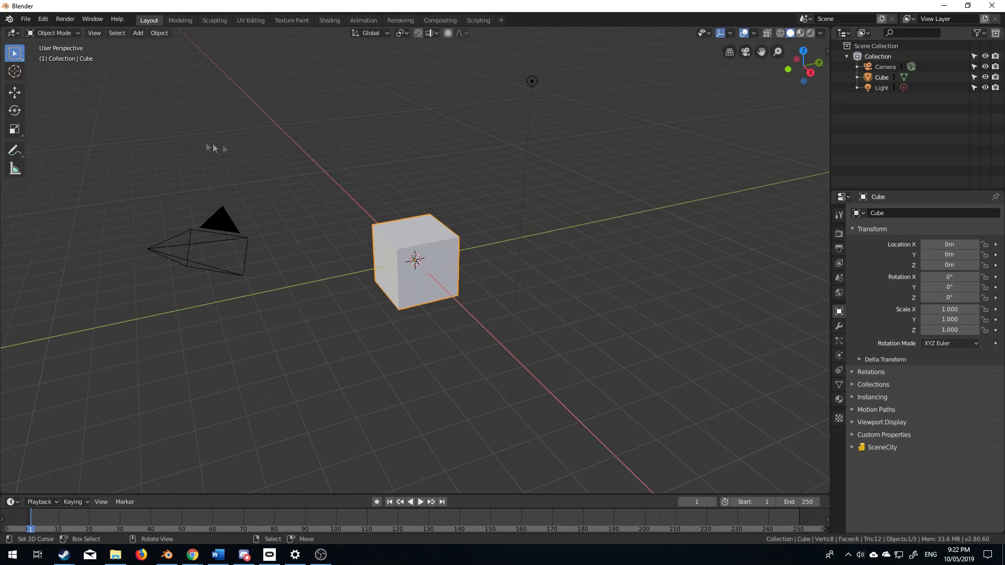
# Step: Switch to Blender and import the Wavefront file Char_Komeve.obj from the Char_Komeve folder
pyautogui.click(27, 20)
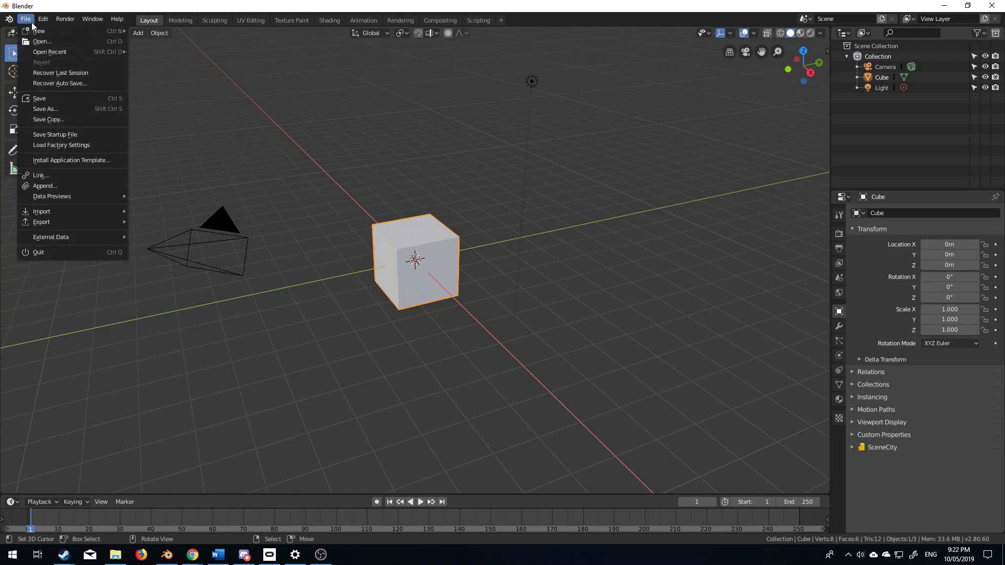
pyautogui.moveTo(66, 212)
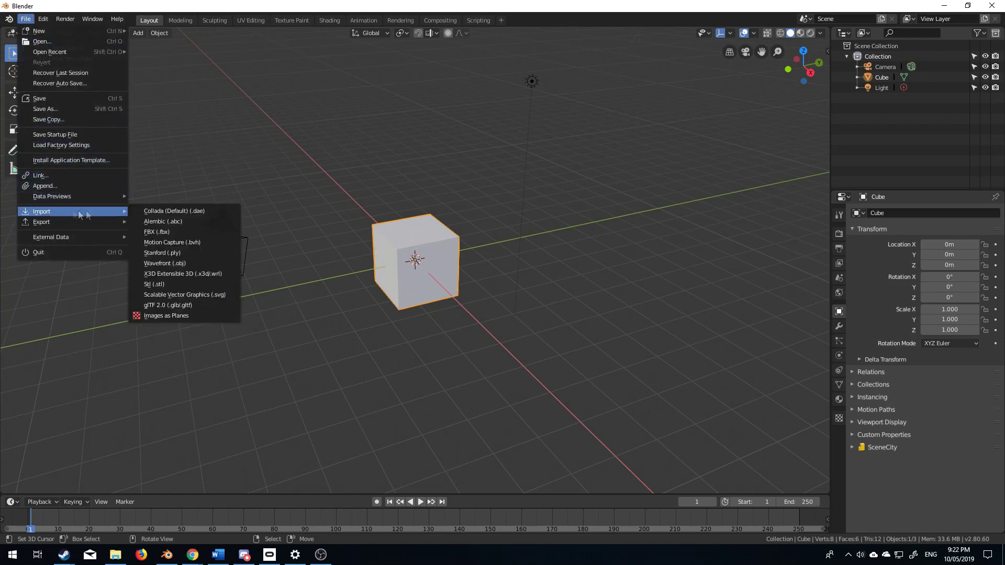
pyautogui.click(184, 266)
pyautogui.doubleClick(190, 92)
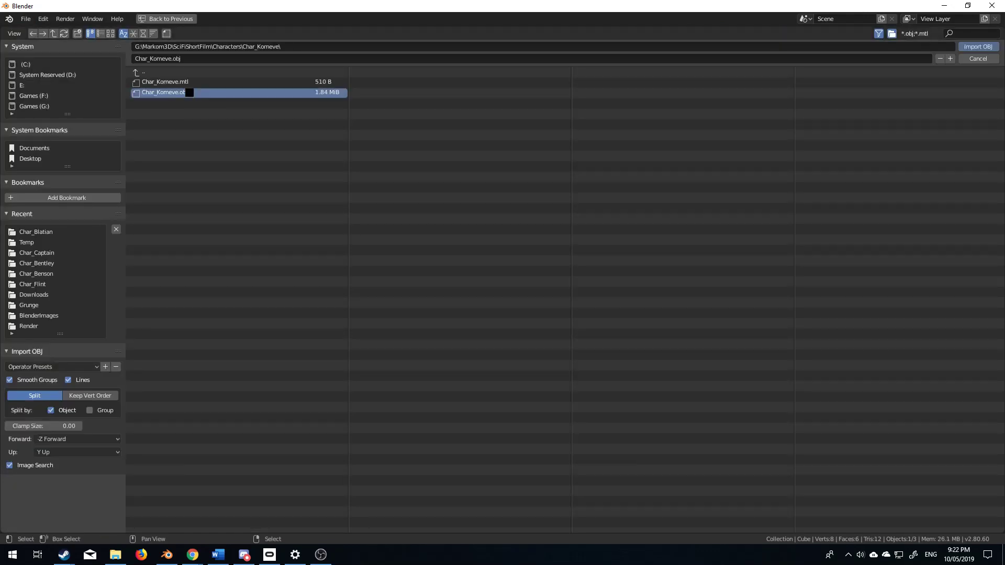
# Step: Scale the imported character down by a factor of 0.01
pyautogui.scroll(-5, 310, 265)
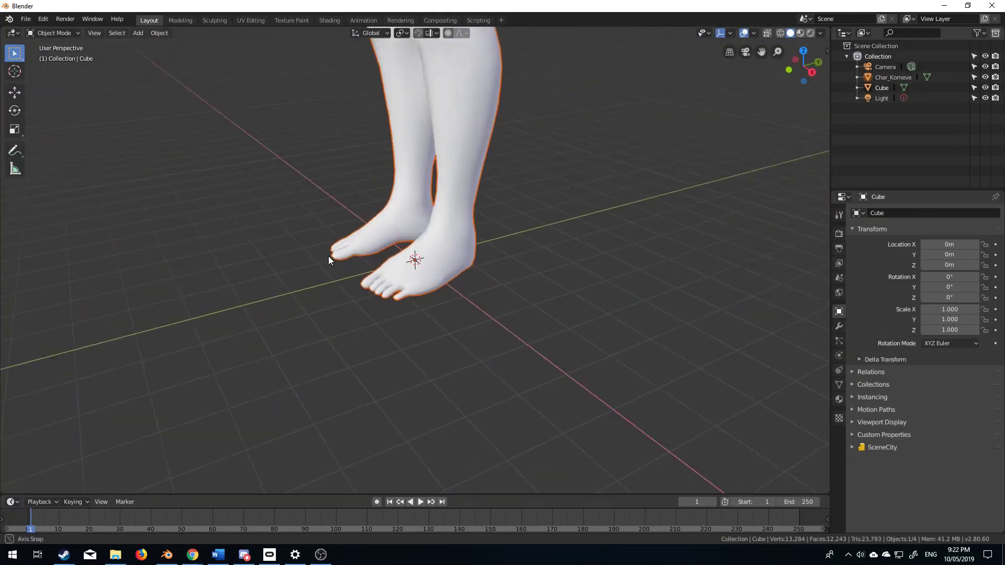
pyautogui.moveTo(328, 256); pyautogui.dragTo(471, 325, button='middle')
pyautogui.scroll(4, 434, 368)
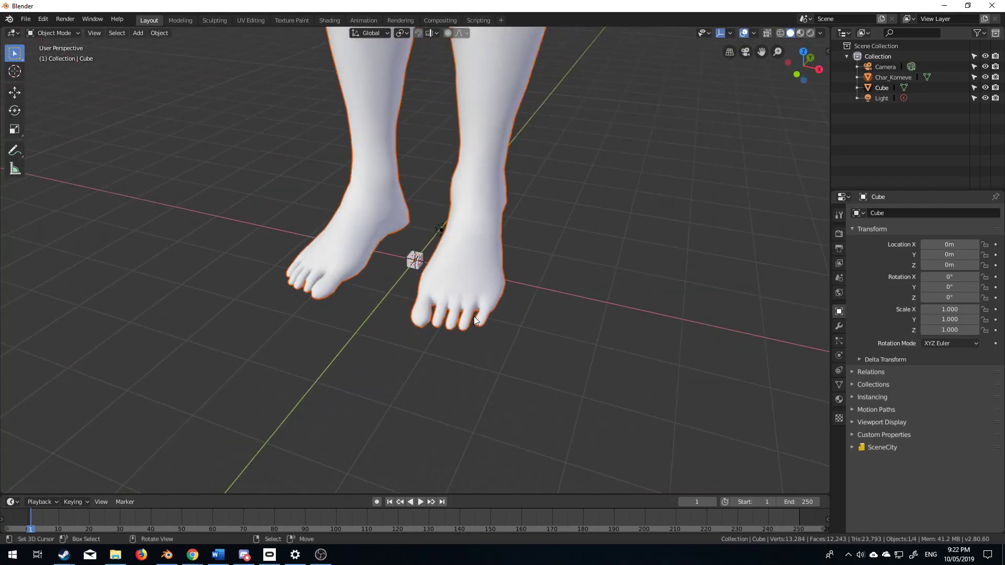
pyautogui.write('s.01')
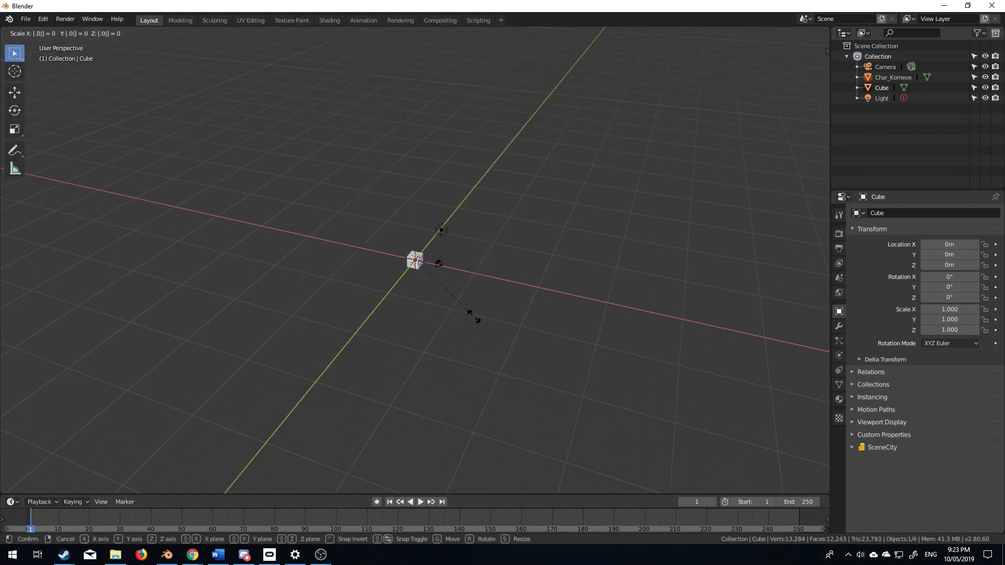
pyautogui.press('Return')
# Step: Delete the default cube and select the imported character
pyautogui.scroll(4, 474, 317)
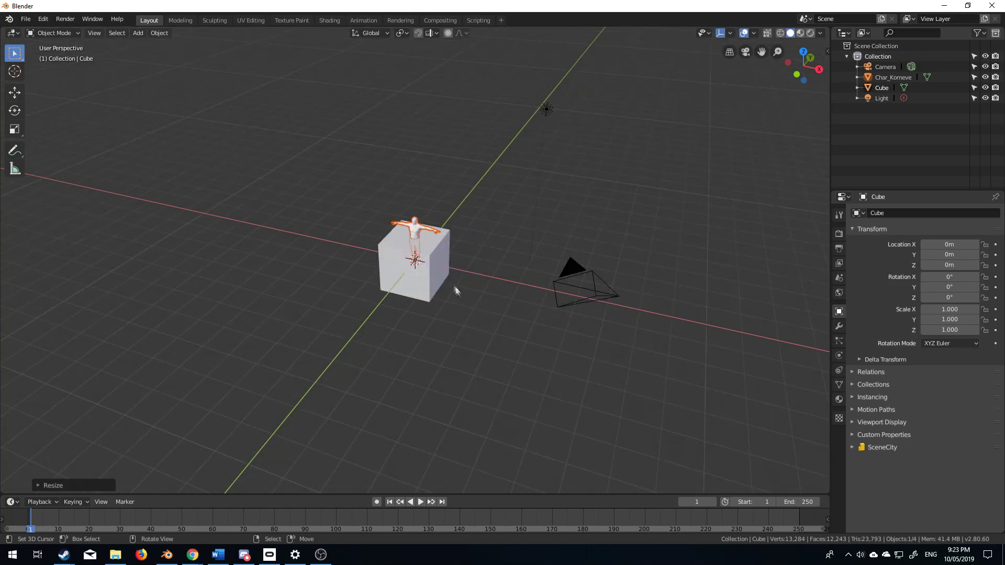
pyautogui.press('Delete')
pyautogui.click(423, 240)
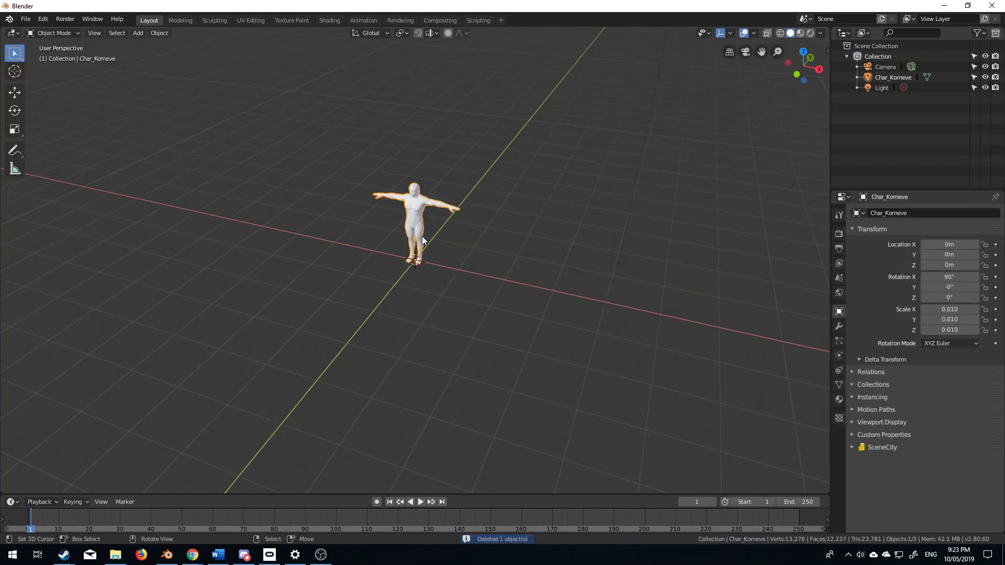
# Step: Apply the scale of the character, with the whole figure framed in front view
pyautogui.press('KP_1')
pyautogui.press('KP_Decimal')
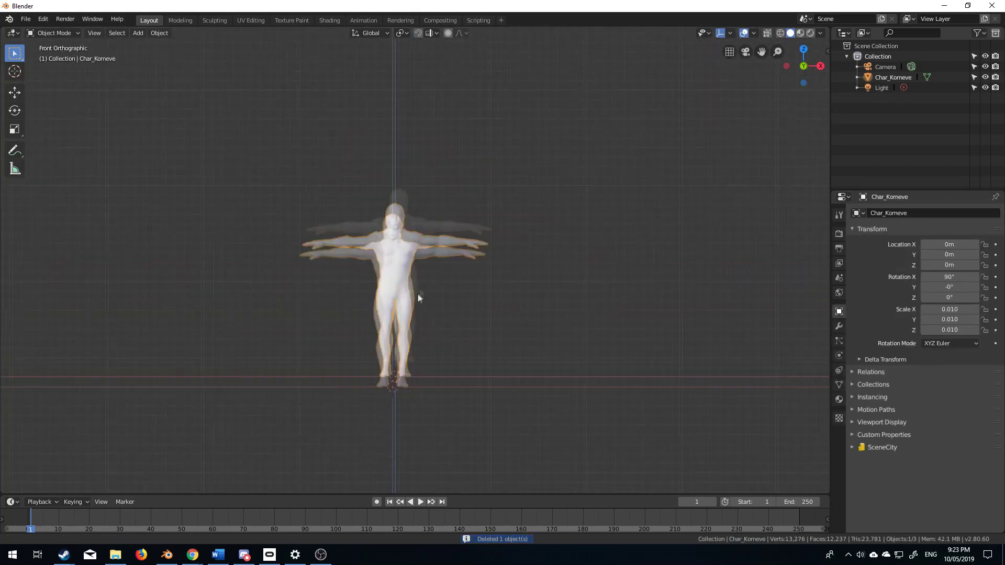
pyautogui.press('KP_Decimal')
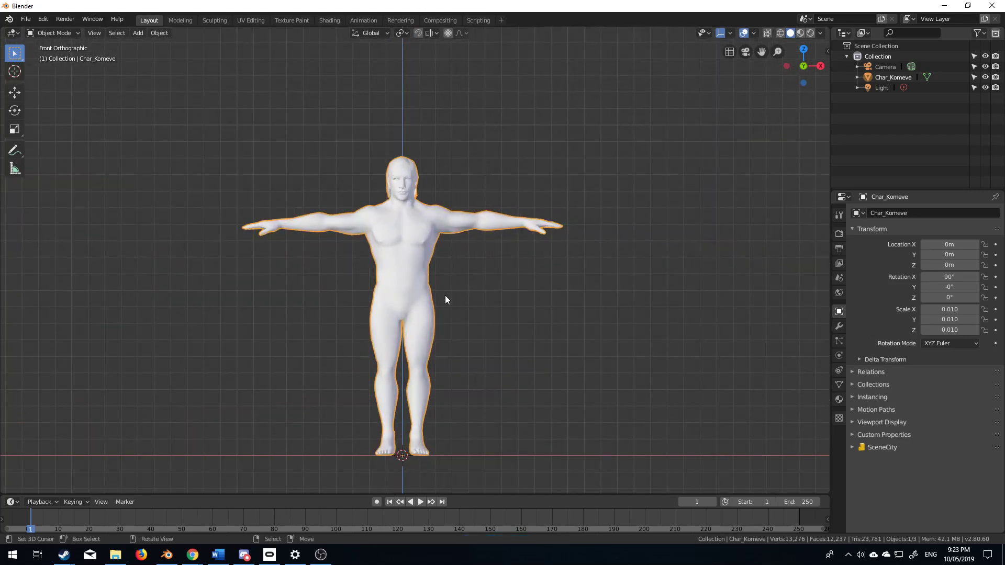
pyautogui.hotkey('ctrl', 'a')
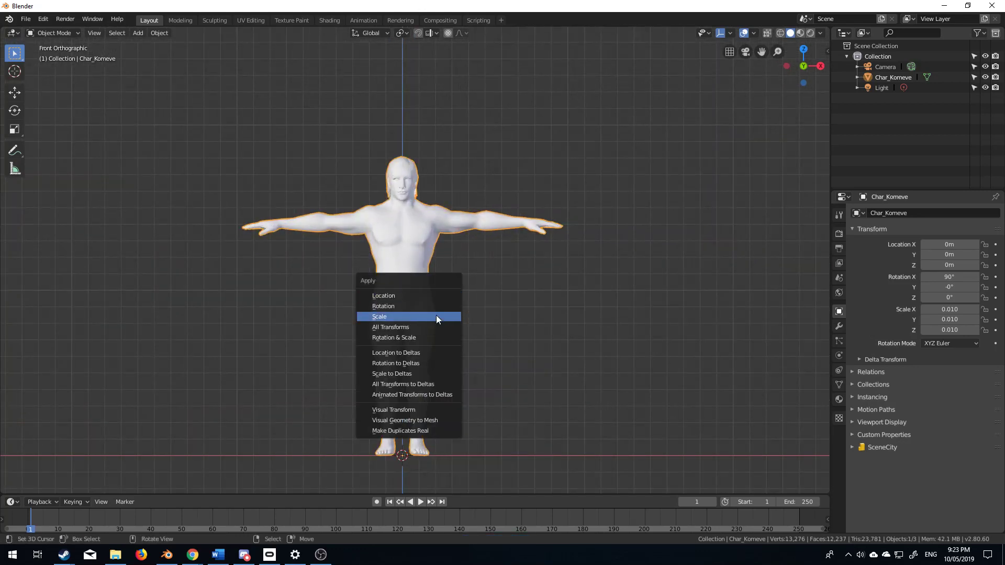
pyautogui.click(436, 318)
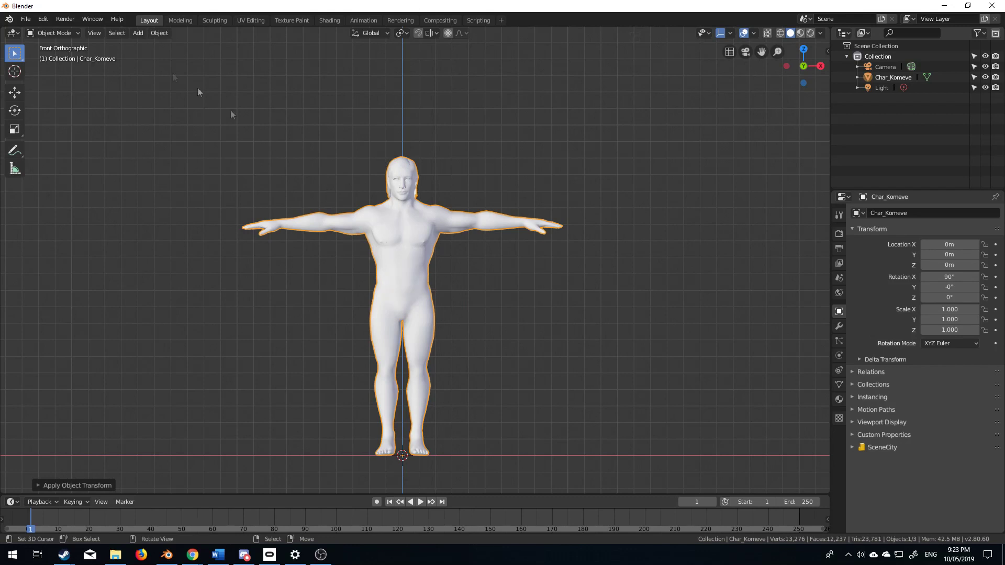
# Step: Append the collection named Collection from Clothing.blend in the ClothingTest folder
pyautogui.click(30, 21)
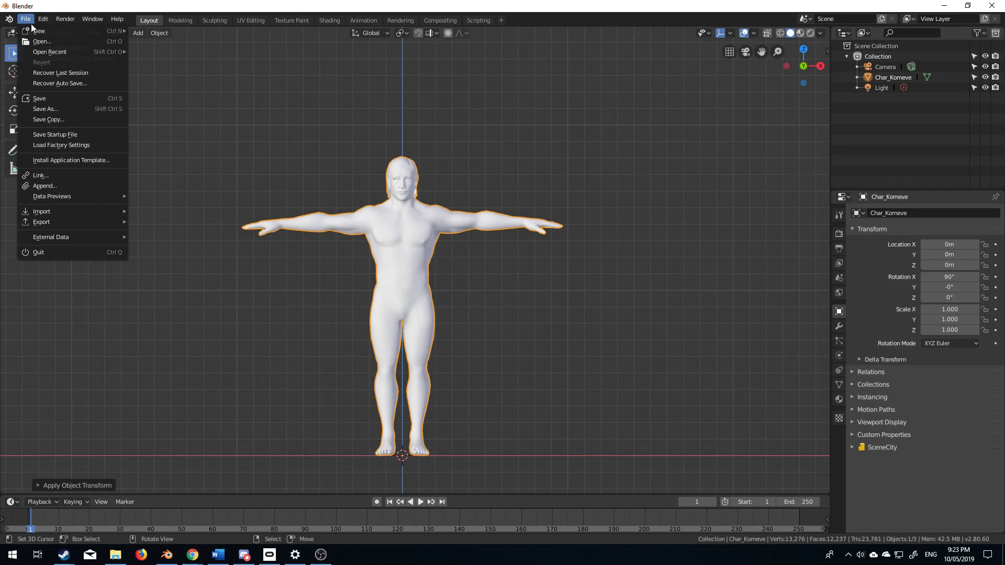
pyautogui.click(100, 187)
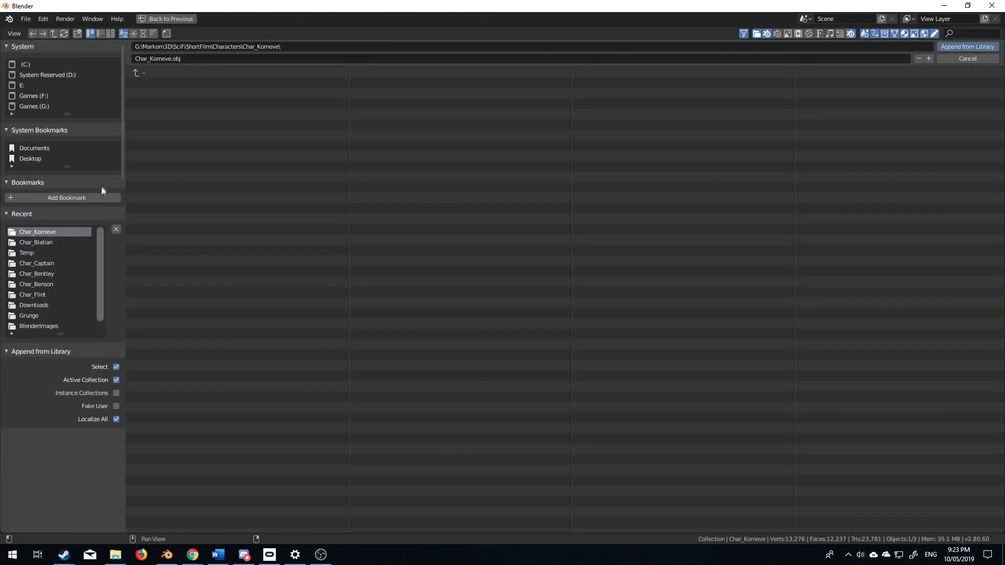
pyautogui.click(144, 73)
pyautogui.click(168, 144)
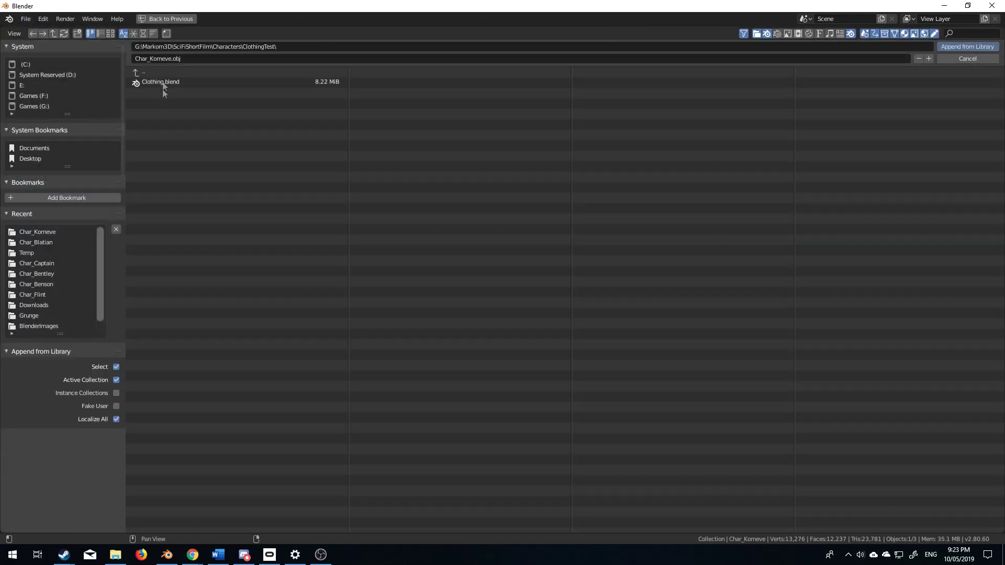
pyautogui.click(162, 83)
pyautogui.click(257, 115)
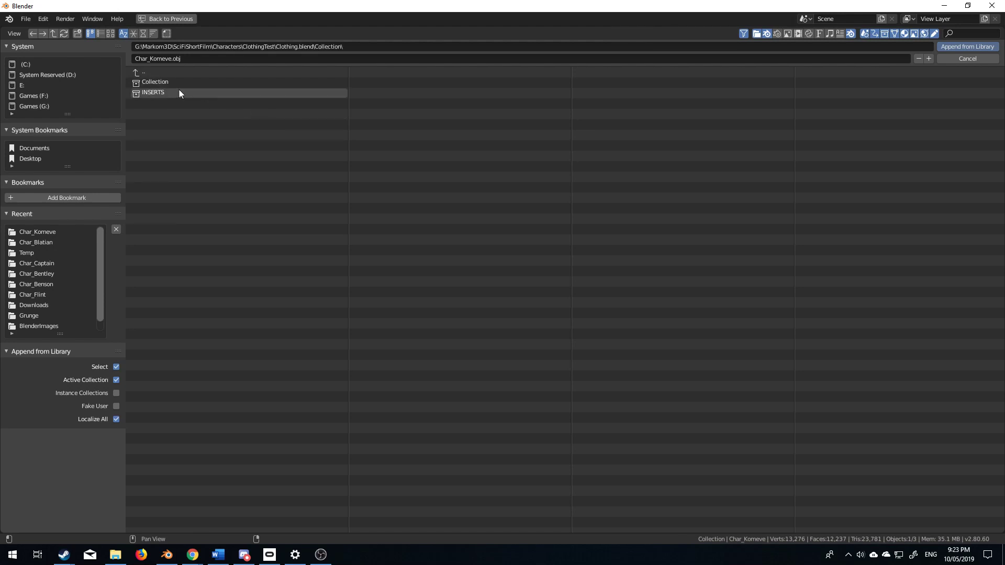
pyautogui.click(179, 82)
pyautogui.click(966, 47)
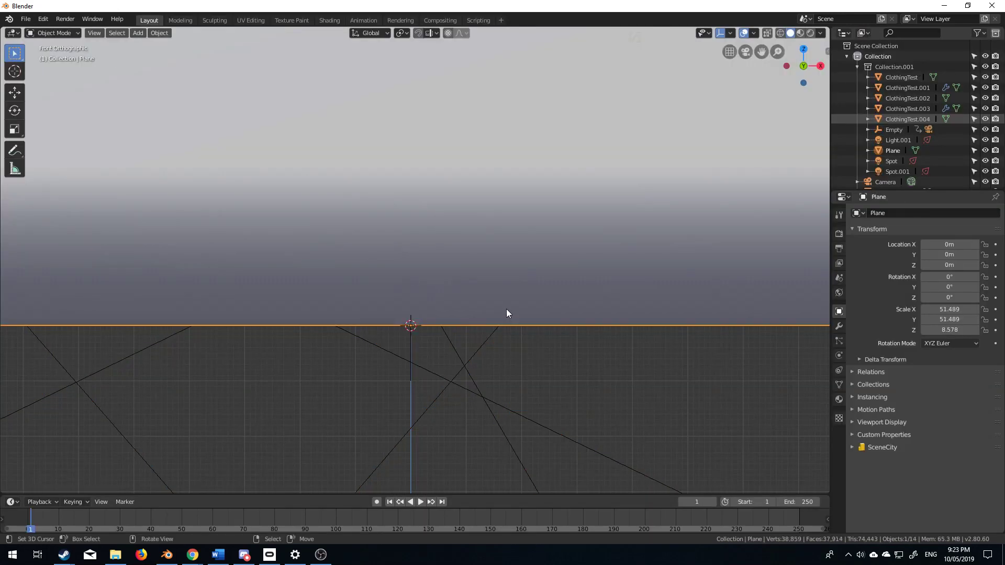
# Step: Delete the appended ground plane, lights and empty, along with the cameras, from the scene
pyautogui.press('Delete')
pyautogui.press('KP_1')
pyautogui.rightClick(457, 385)
pyautogui.press('Delete')
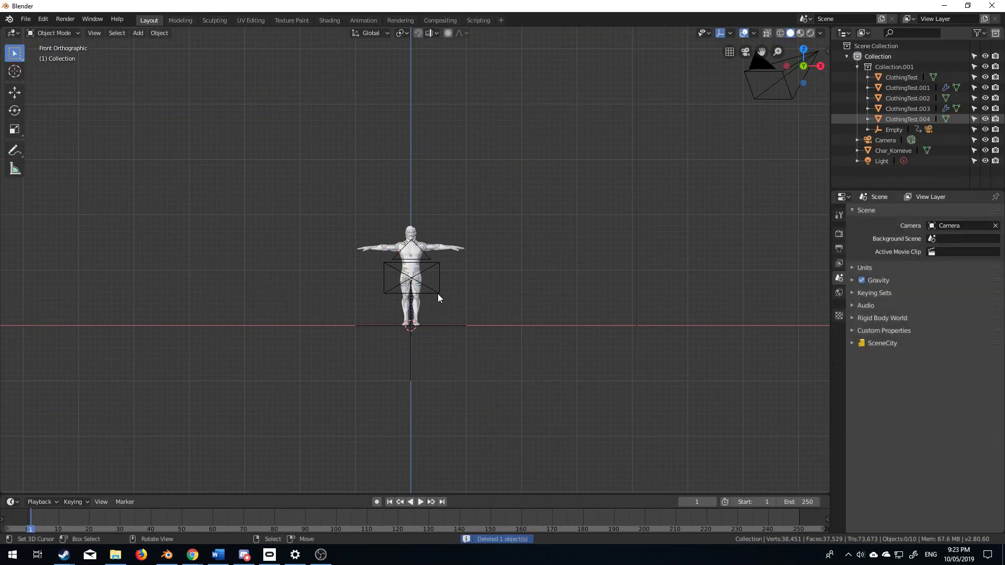
pyautogui.rightClick(438, 294)
pyautogui.press('Delete')
pyautogui.rightClick(750, 101)
pyautogui.press('Delete')
pyautogui.rightClick(428, 327)
pyautogui.press('Delete')
pyautogui.scroll(8, 460, 333)
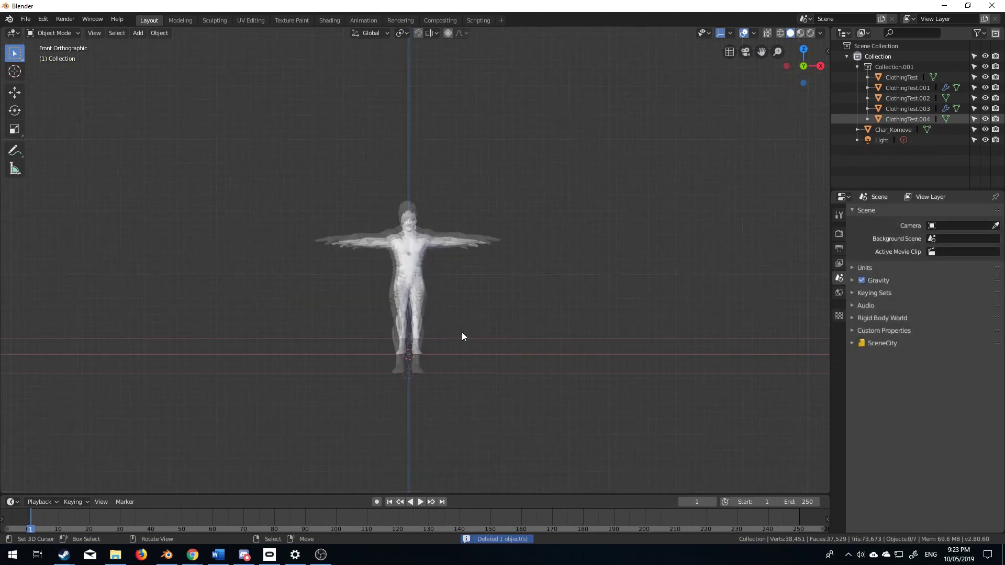
pyautogui.scroll(2, 462, 236)
pyautogui.keyDown('shift'); pyautogui.moveTo(462, 236); pyautogui.dragTo(490, 314, button='middle'); pyautogui.keyUp('shift')
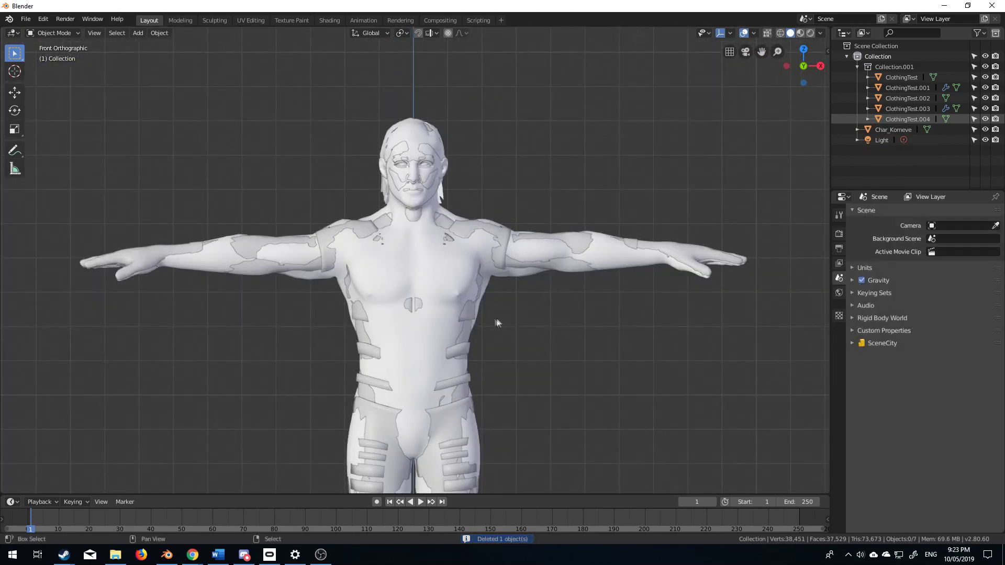
pyautogui.click(432, 181)
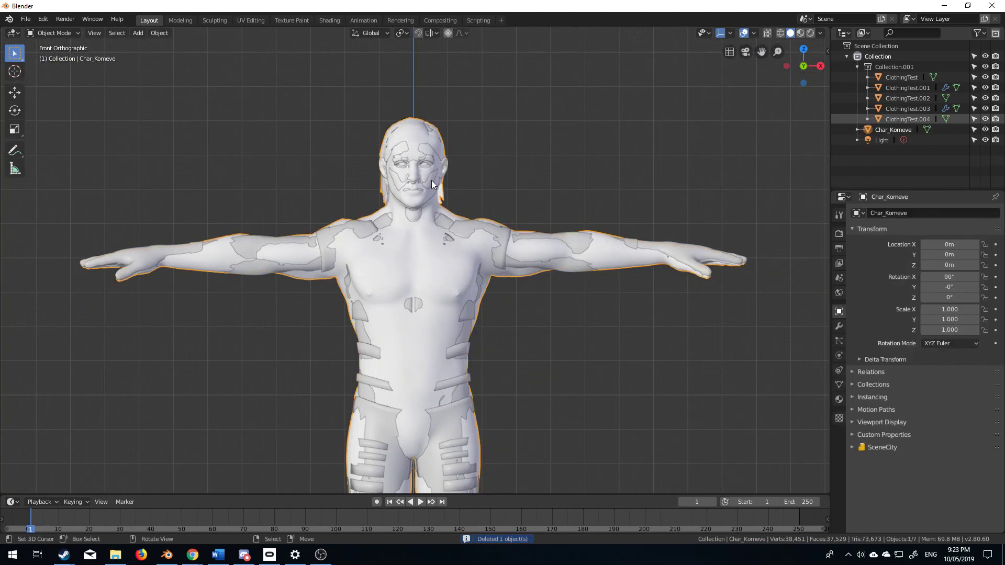
pyautogui.press('g')
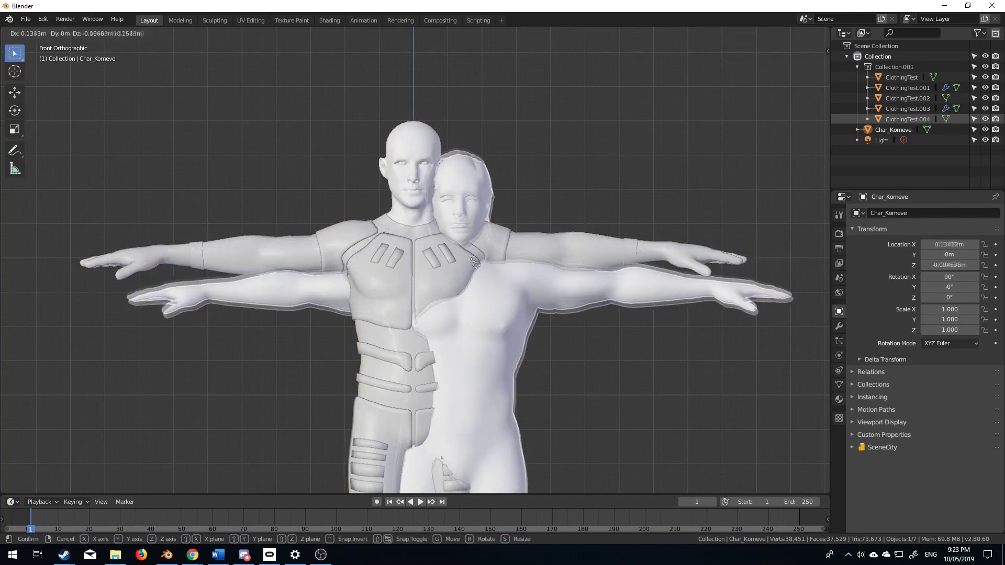
pyautogui.rightClick(396, 273)
# Step: Delete the old ClothingTest body mesh that overlaps the imported character
pyautogui.click(428, 181)
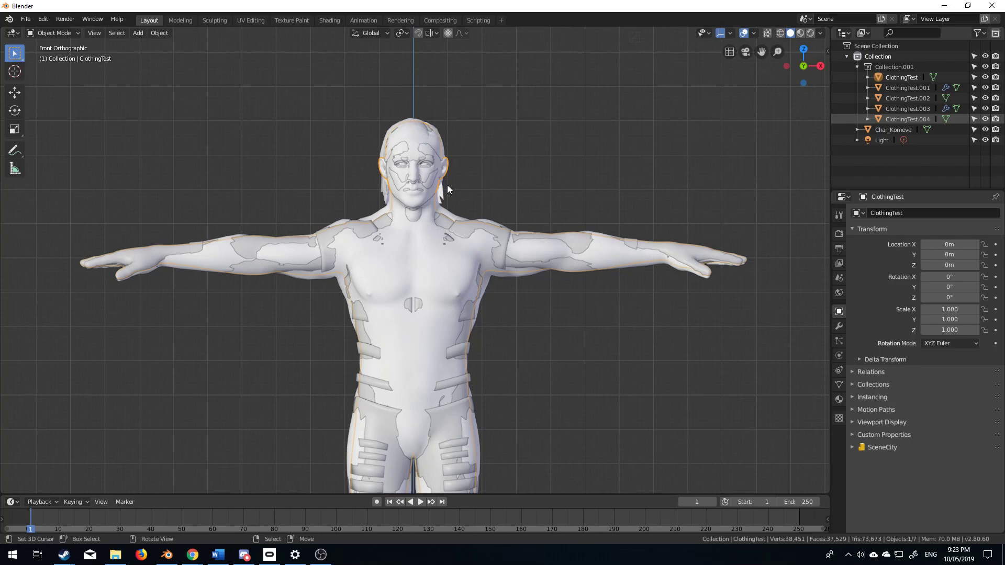
pyautogui.press('Delete')
pyautogui.scroll(2, 447, 185)
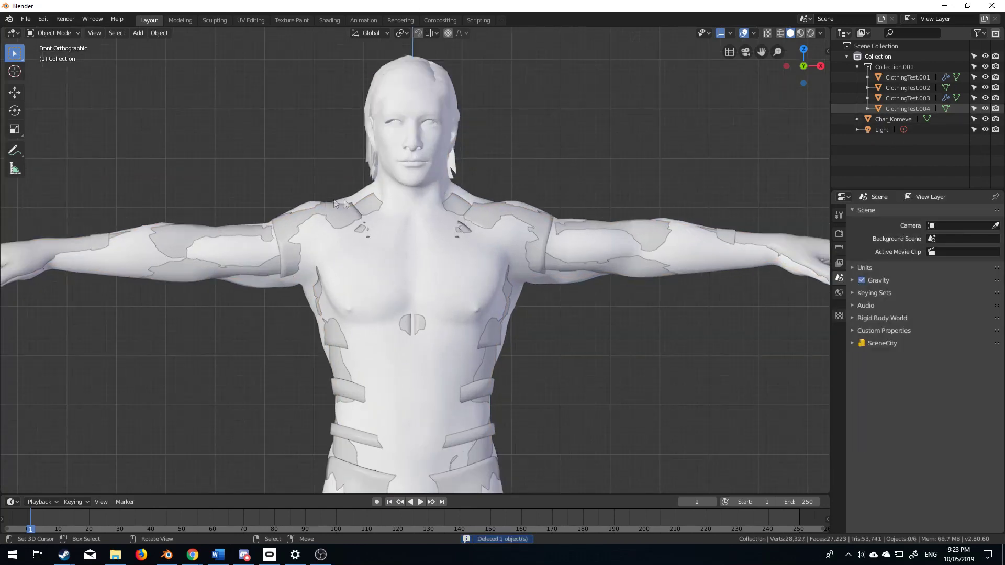
# Step: Select the edge loop around the base of the character's neck and rip the mesh apart along it
pyautogui.click(421, 230)
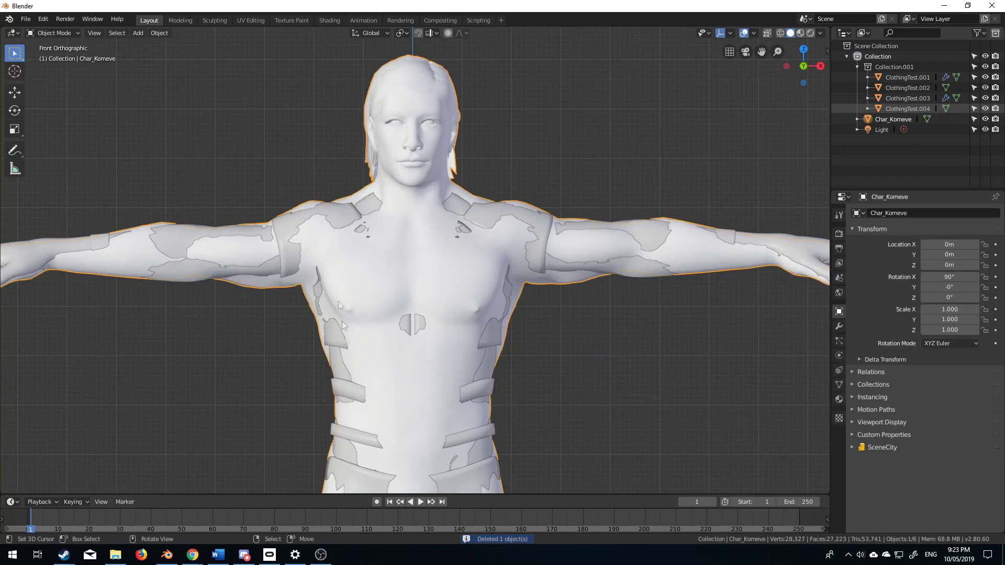
pyautogui.scroll(-1, 303, 287)
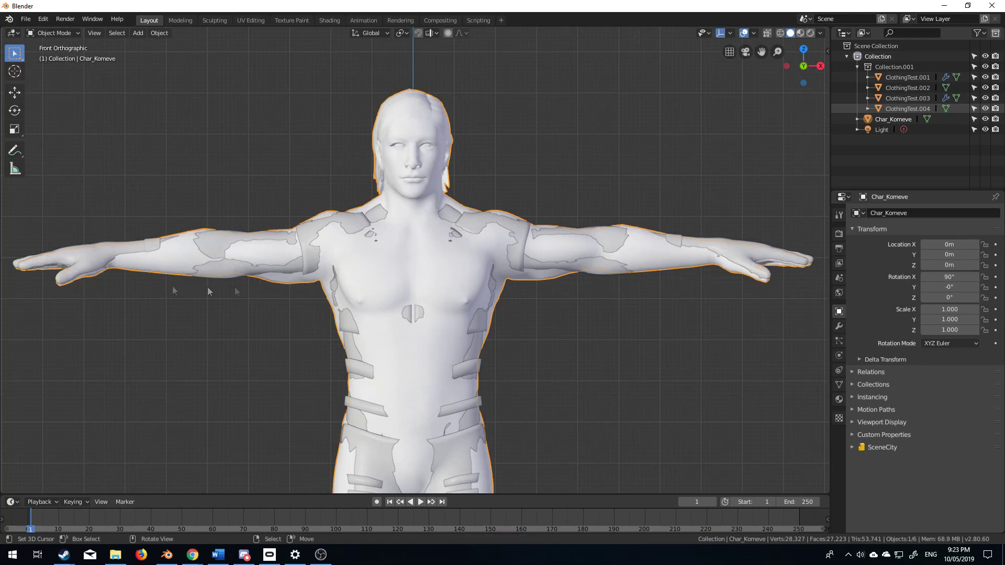
pyautogui.scroll(2, 420, 279)
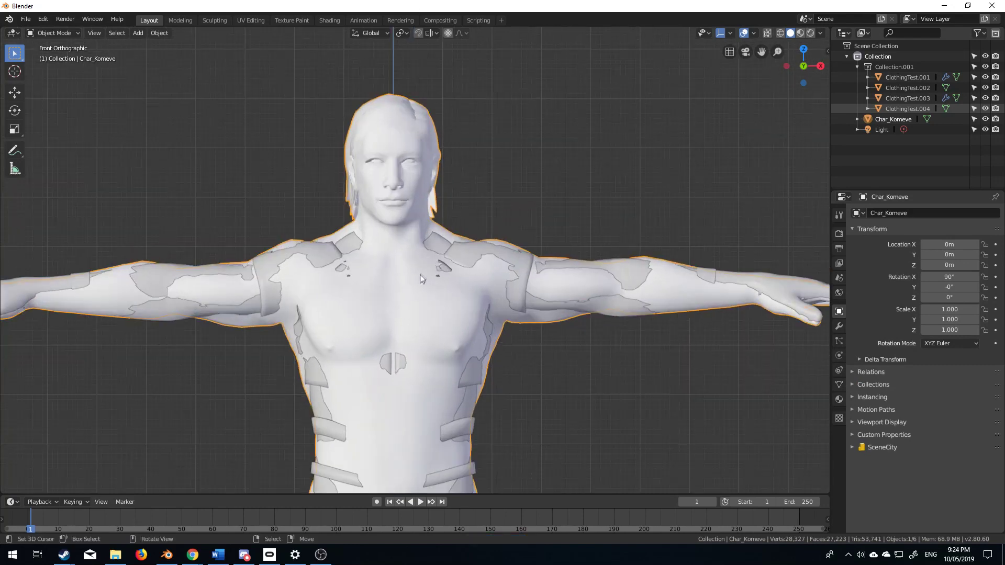
pyautogui.scroll(2, 398, 270)
pyautogui.press('Tab')
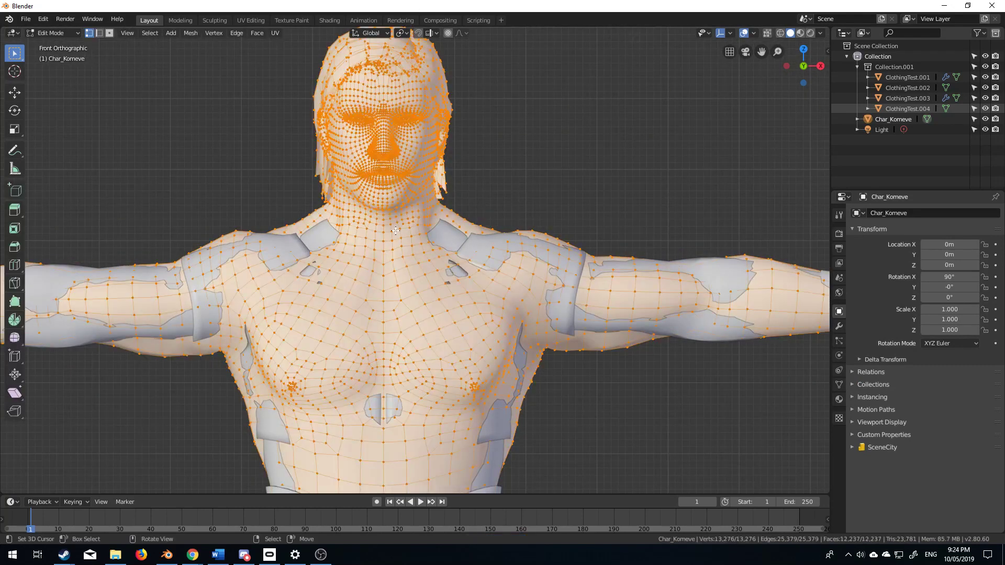
pyautogui.scroll(2, 386, 240)
pyautogui.keyDown('alt'); pyautogui.click(372, 247); pyautogui.keyUp('alt')
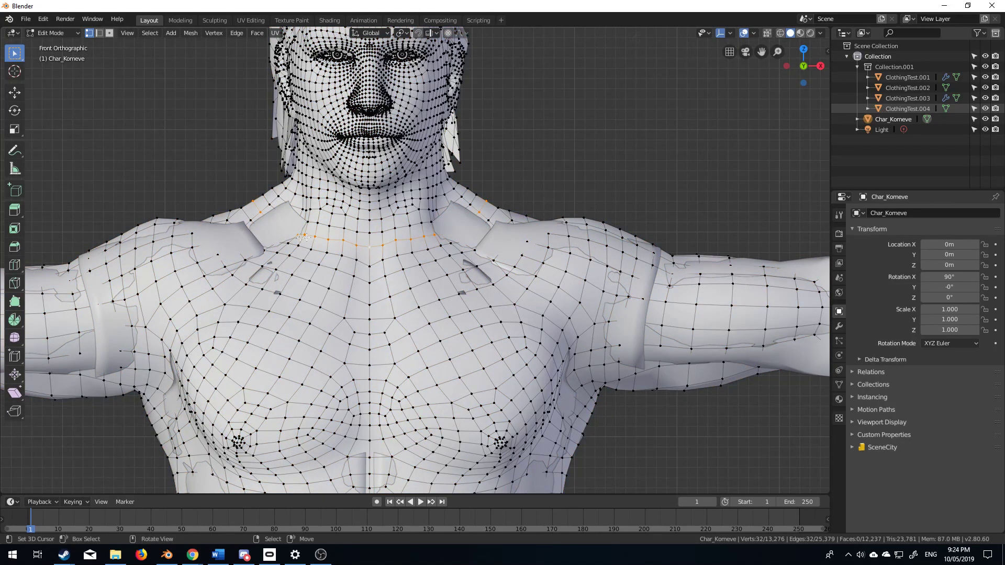
pyautogui.press('v')
pyautogui.rightClick(318, 246)
# Step: Select all geometry linked to the torso and delete its vertices, leaving only the head and neck
pyautogui.rightClick(337, 299)
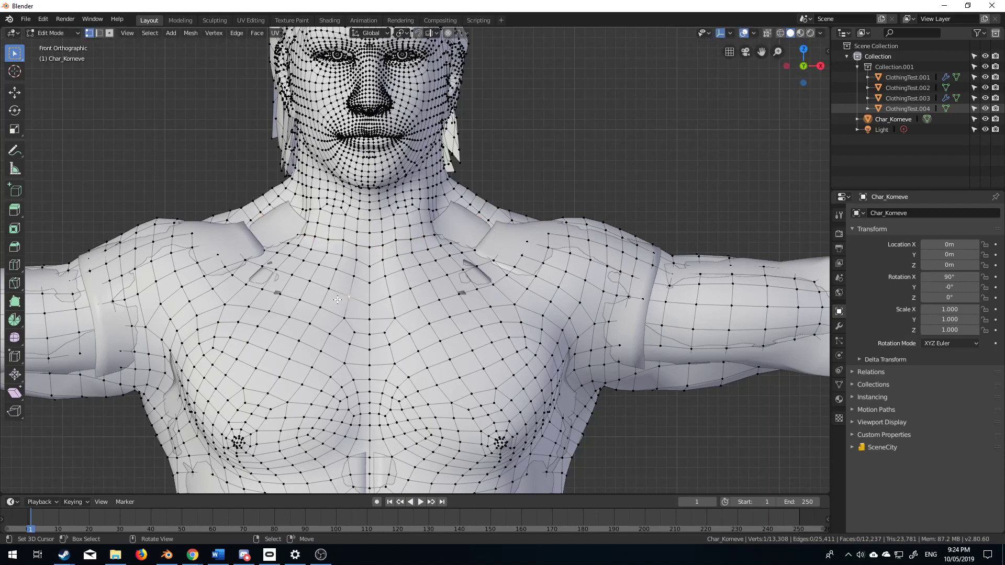
pyautogui.hotkey('ctrl', 'l')
pyautogui.press('x')
pyautogui.click(337, 299)
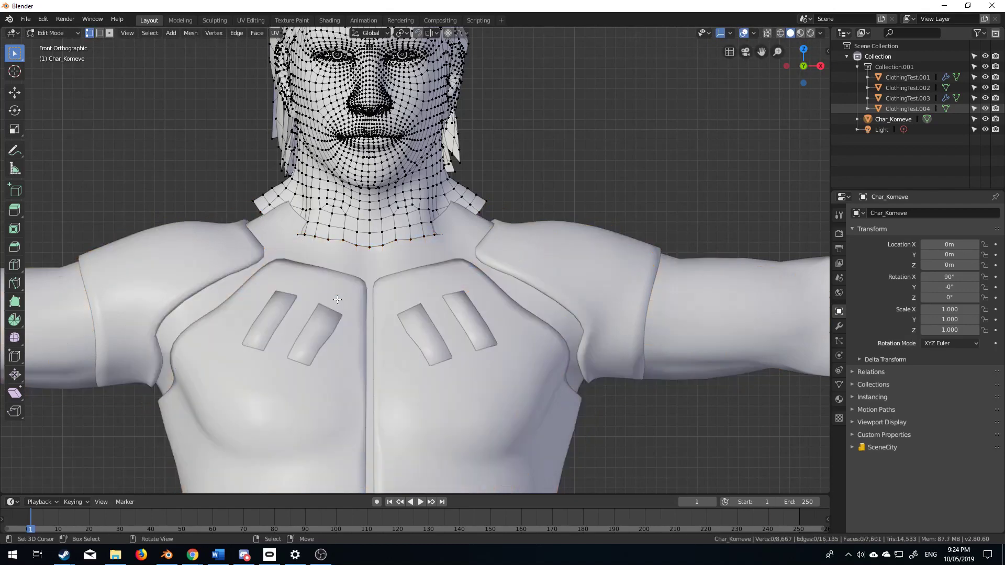
# Step: Select the open edge loop around the bottom of the neck and inspect how it meets the clothing's collar
pyautogui.scroll(-5, 337, 300)
pyautogui.moveTo(338, 300); pyautogui.dragTo(516, 274, button='middle')
pyautogui.scroll(3, 421, 280)
pyautogui.keyDown('alt'); pyautogui.rightClick(413, 273); pyautogui.keyUp('alt')
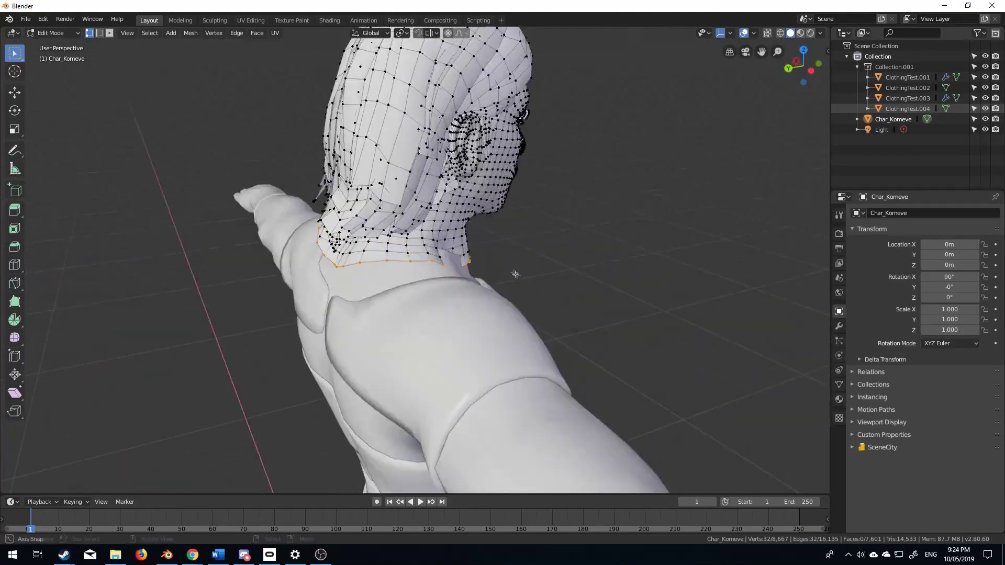
pyautogui.moveTo(451, 260); pyautogui.dragTo(388, 247, button='middle')
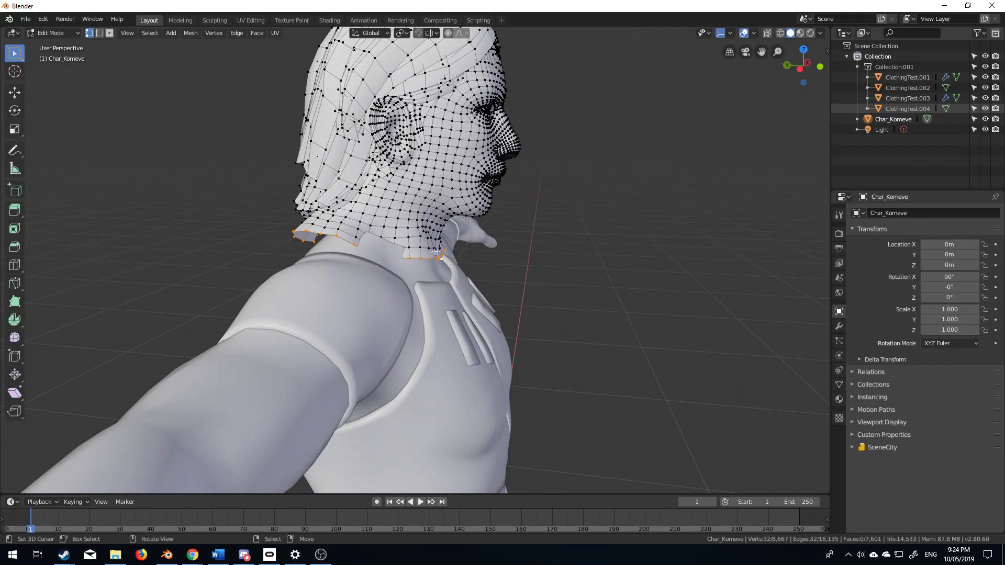
pyautogui.moveTo(436, 252); pyautogui.dragTo(445, 237, button='middle')
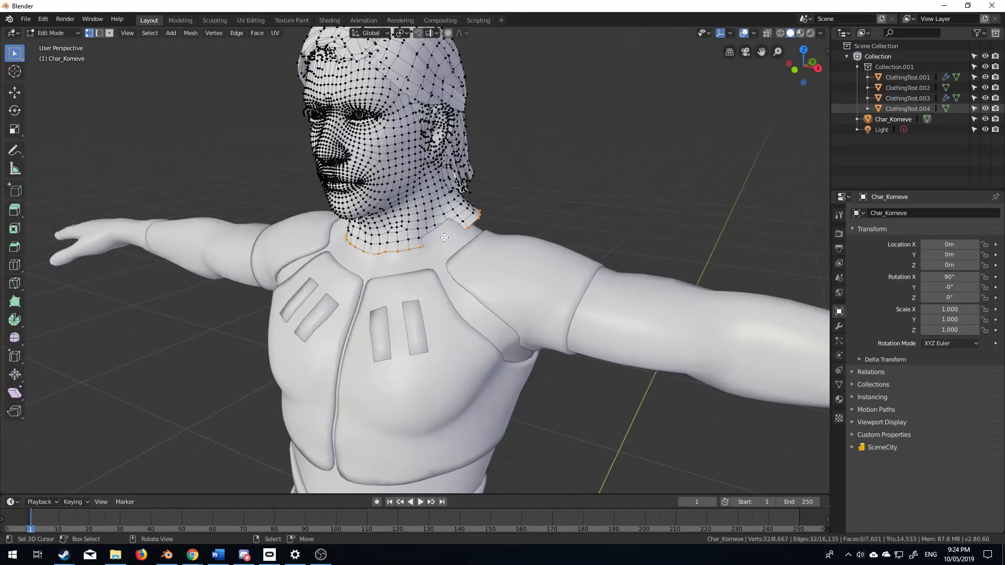
# Step: Turn on Proportional Editing with Connected Only enabled
pyautogui.click(448, 33)
pyautogui.click(460, 33)
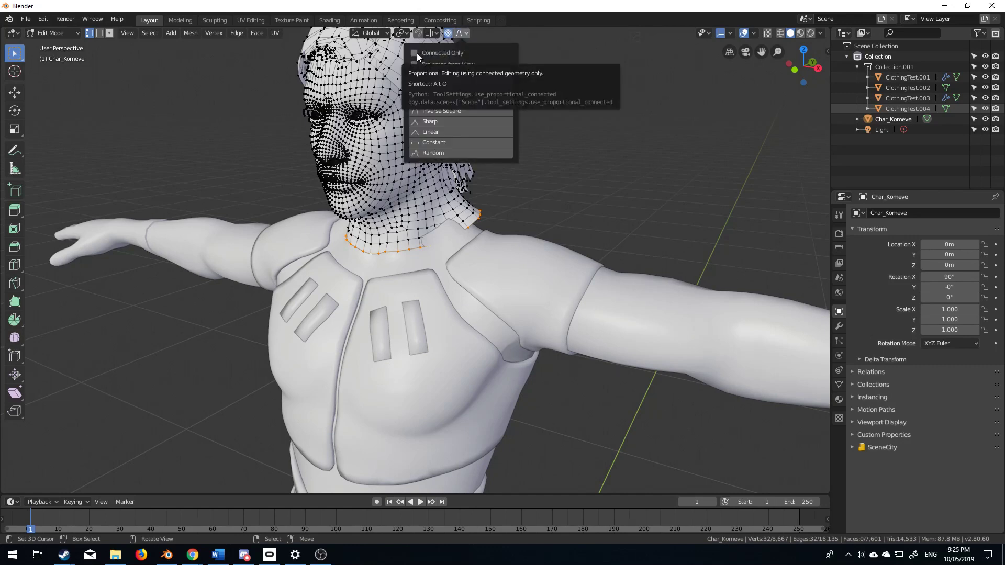
pyautogui.moveTo(539, 218); pyautogui.dragTo(359, 233, button='middle')
pyautogui.moveTo(465, 231); pyautogui.dragTo(401, 200, button='middle')
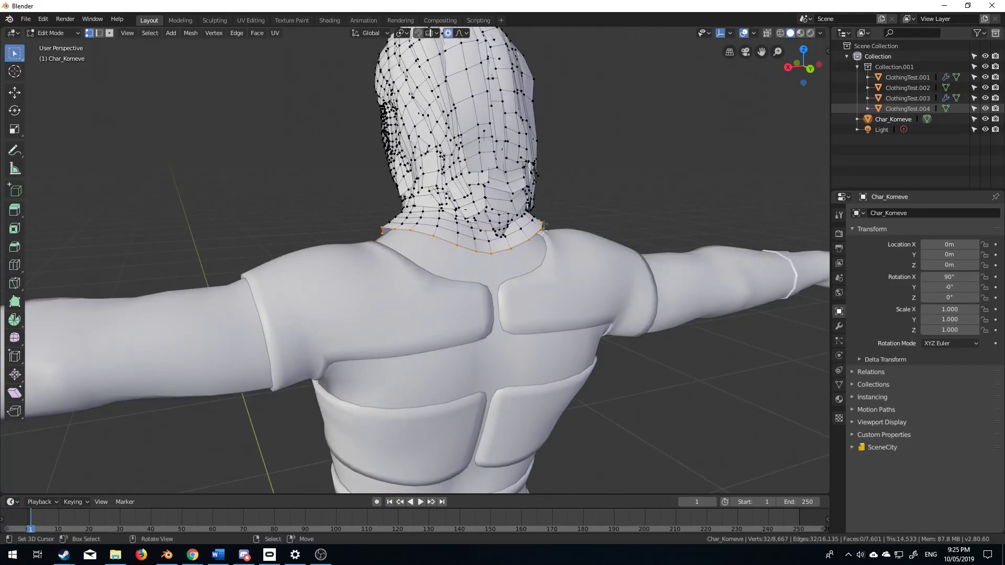
pyautogui.moveTo(543, 228); pyautogui.dragTo(583, 260, button='middle')
pyautogui.press('s')
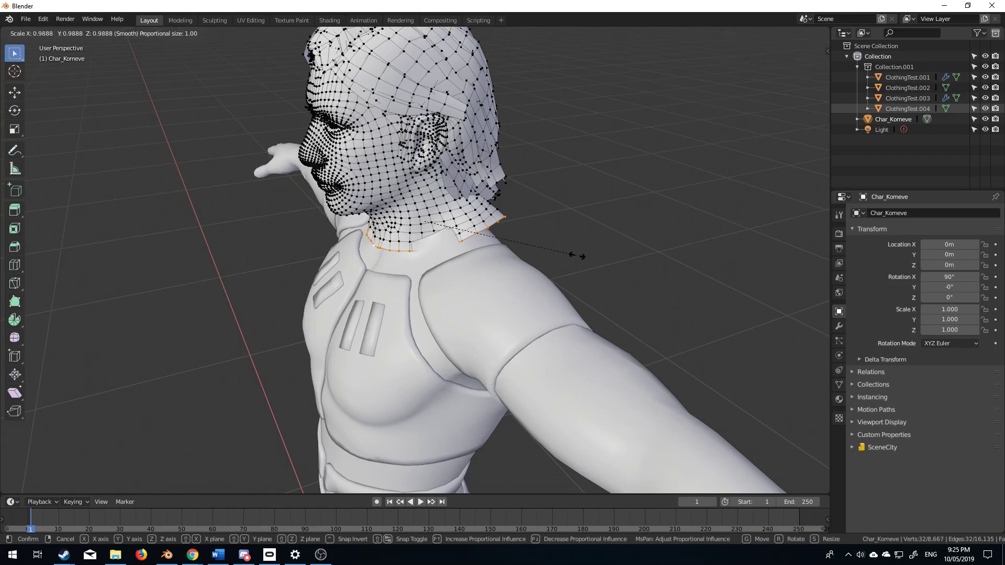
pyautogui.rightClick(577, 256)
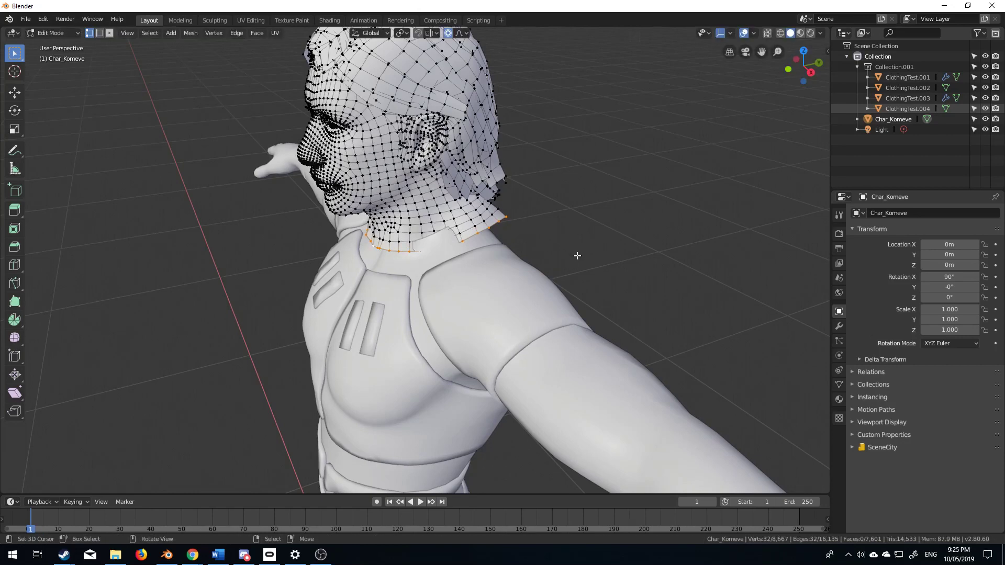
pyautogui.click(460, 33)
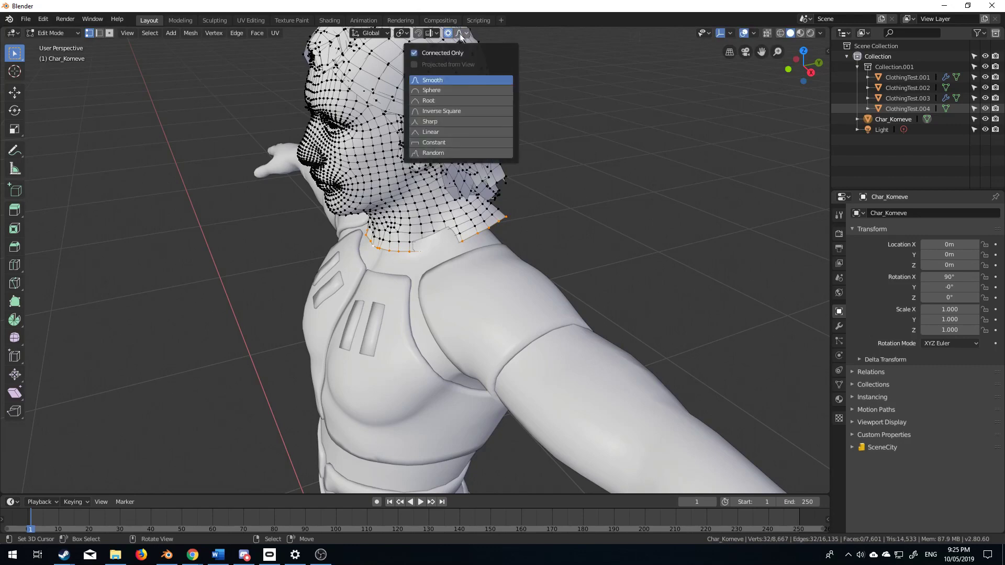
pyautogui.click(453, 36)
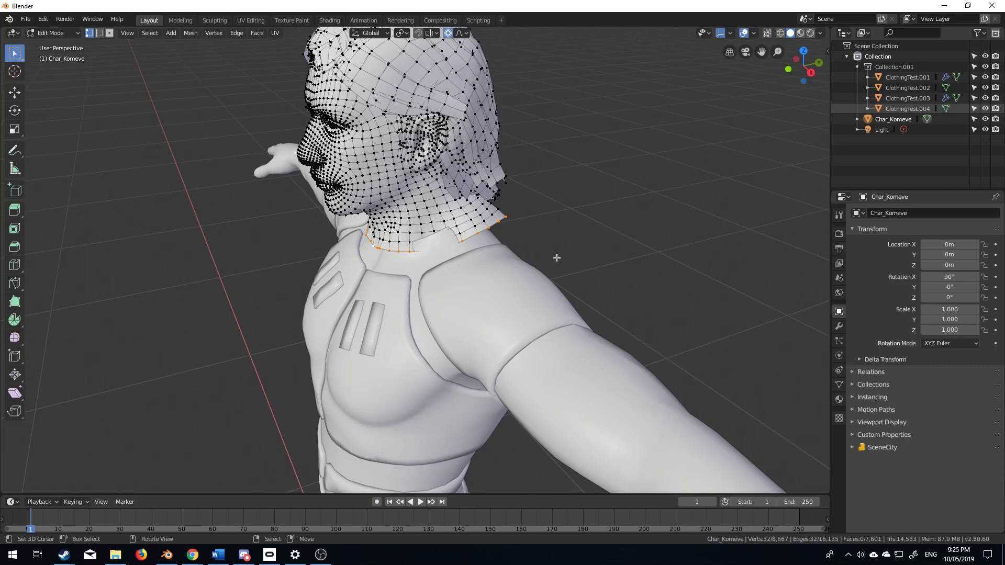
# Step: Scale the neck's open edge loop to about 0.94 using a proportional size of 0.08
pyautogui.press('s')
pyautogui.scroll(19, 585, 267)
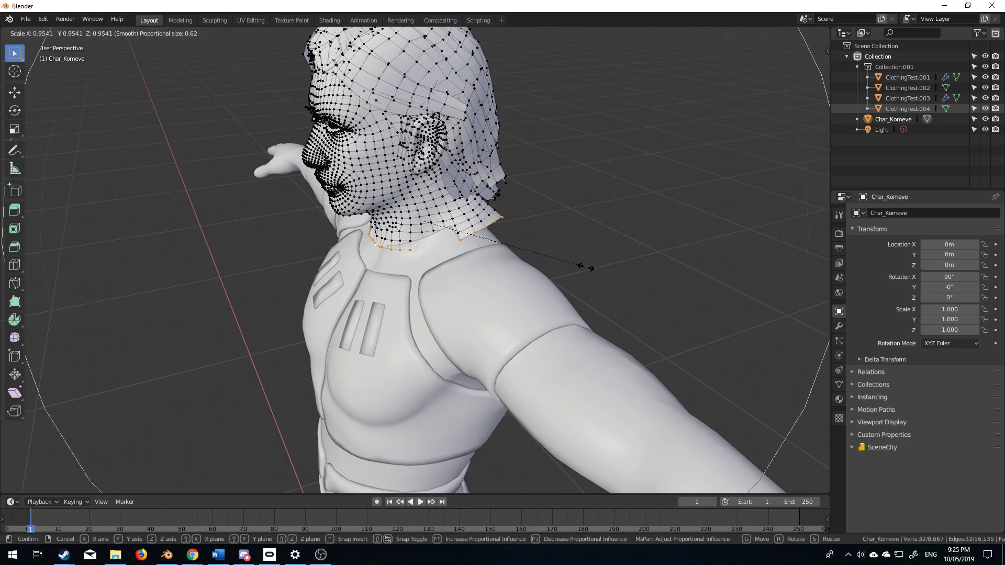
pyautogui.scroll(-7, 579, 266)
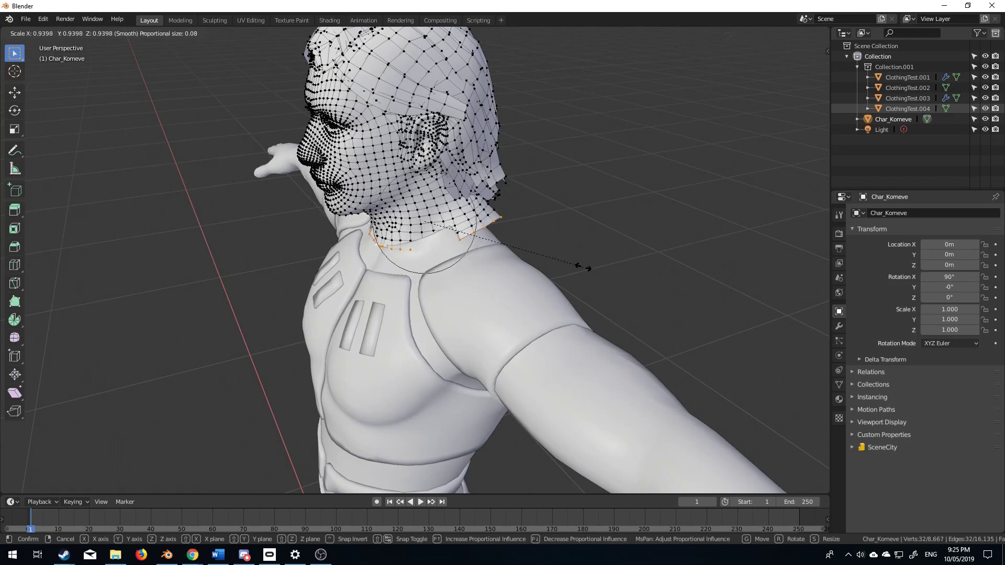
pyautogui.click(574, 263)
# Step: Refine the size of the neck's open edge, scaling it along Y and once more uniformly
pyautogui.moveTo(581, 256)
pyautogui.mouseDown(button='middle')
pyautogui.moveTo(566, 247)
pyautogui.moveTo(581, 256)
pyautogui.mouseUp(button='middle')
pyautogui.press('s')
pyautogui.press('y')
pyautogui.click(558, 249)
pyautogui.press('s')
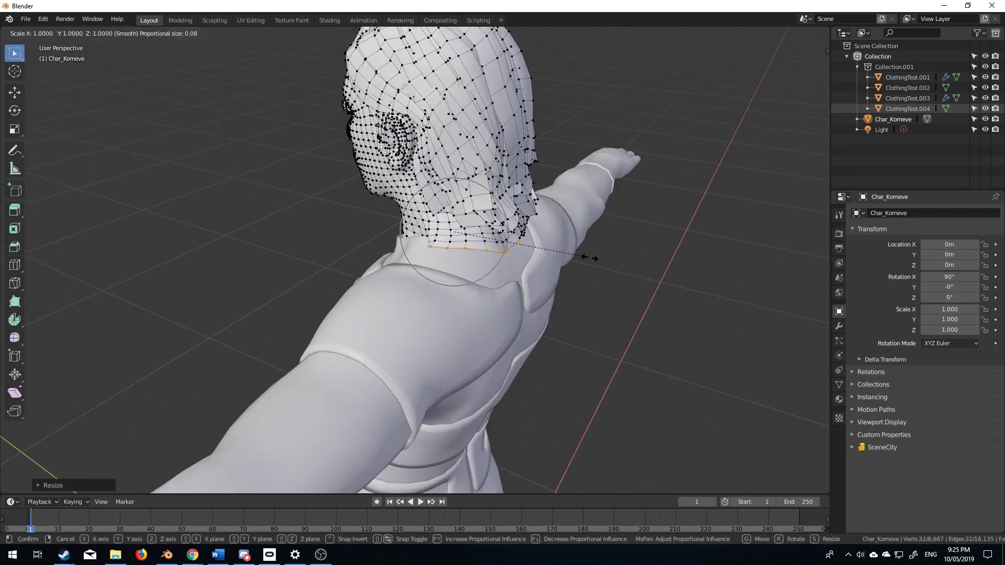
pyautogui.click(579, 255)
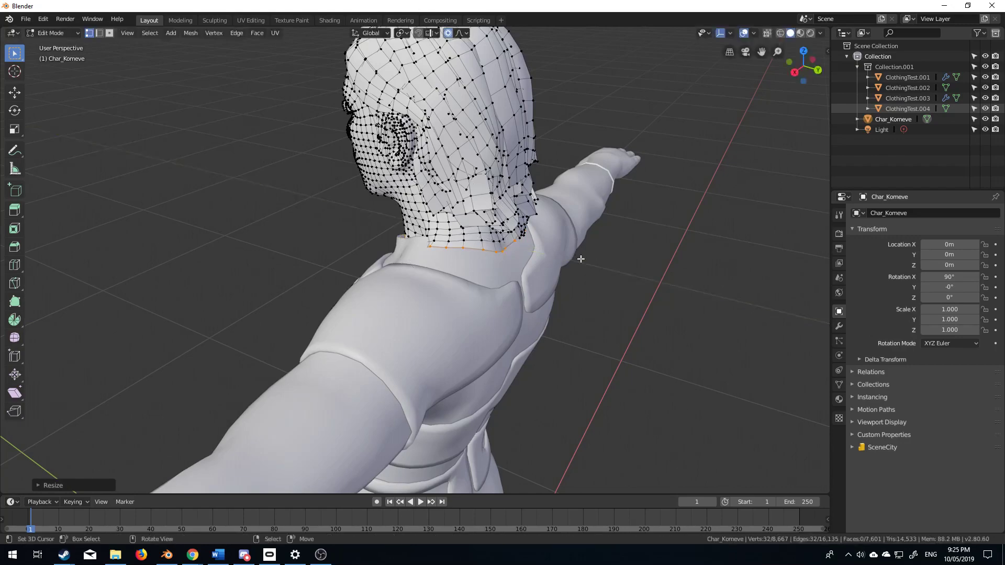
# Step: Select the entire head mesh and move it slightly down into the collar in front view
pyautogui.moveTo(579, 254); pyautogui.dragTo(463, 256, button='middle')
pyautogui.press('KP_1')
pyautogui.scroll(3, 484, 240)
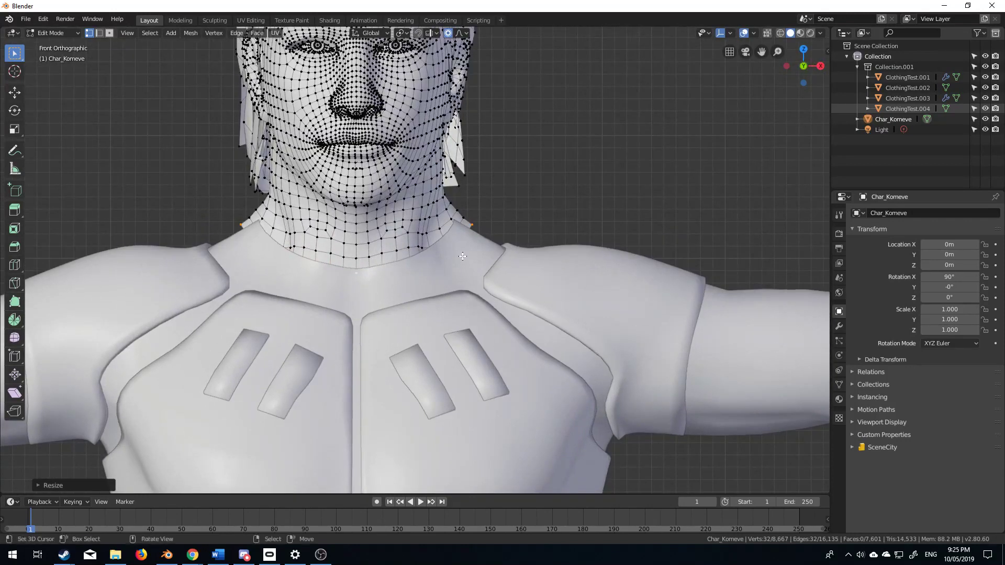
pyautogui.press('a')
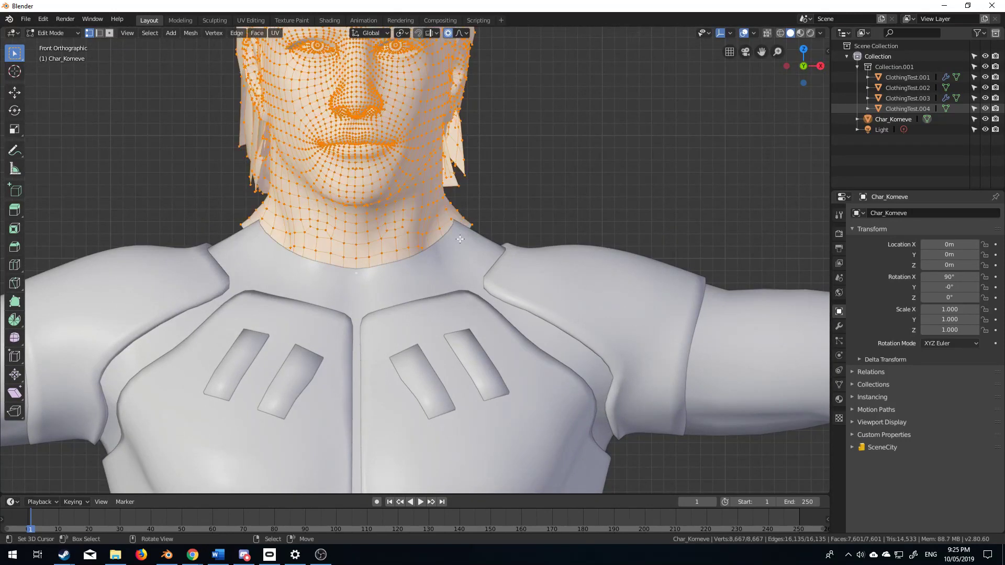
pyautogui.press('g')
pyautogui.click(460, 247)
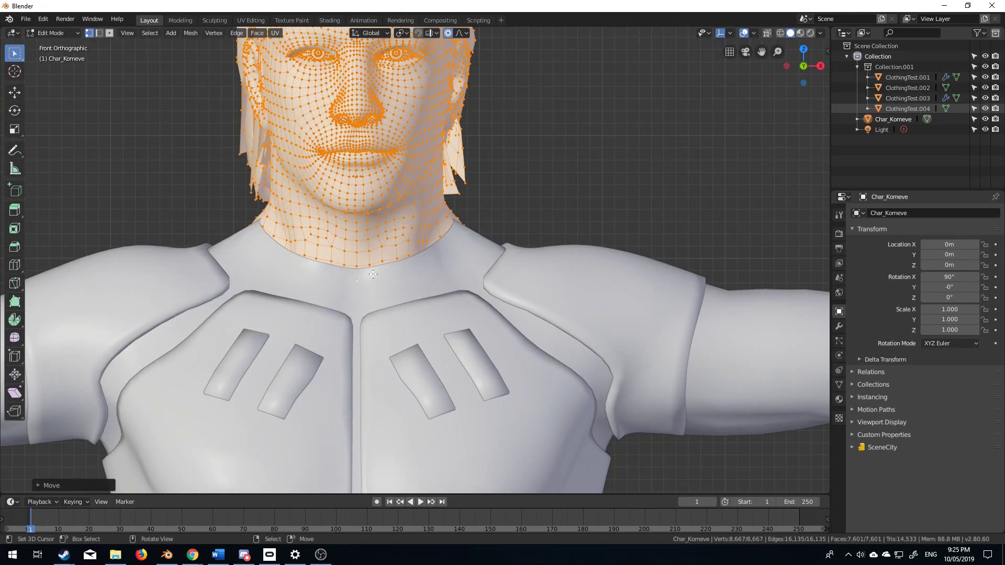
# Step: Scale the neck's open edge loop along X to about 0.89
pyautogui.hotkey('ctrl', 'z')
pyautogui.hotkey('ctrl', 'z')
pyautogui.press('s')
pyautogui.press('x')
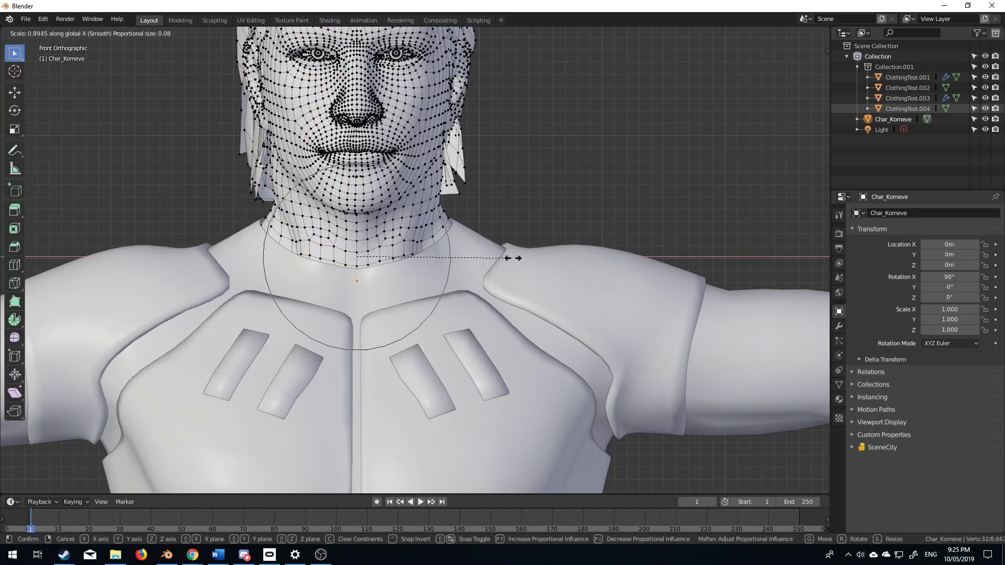
pyautogui.click(514, 258)
# Step: In wireframe side view, move the lowest vertex at the back of the neck about 0.004 m inward
pyautogui.press('KP_3')
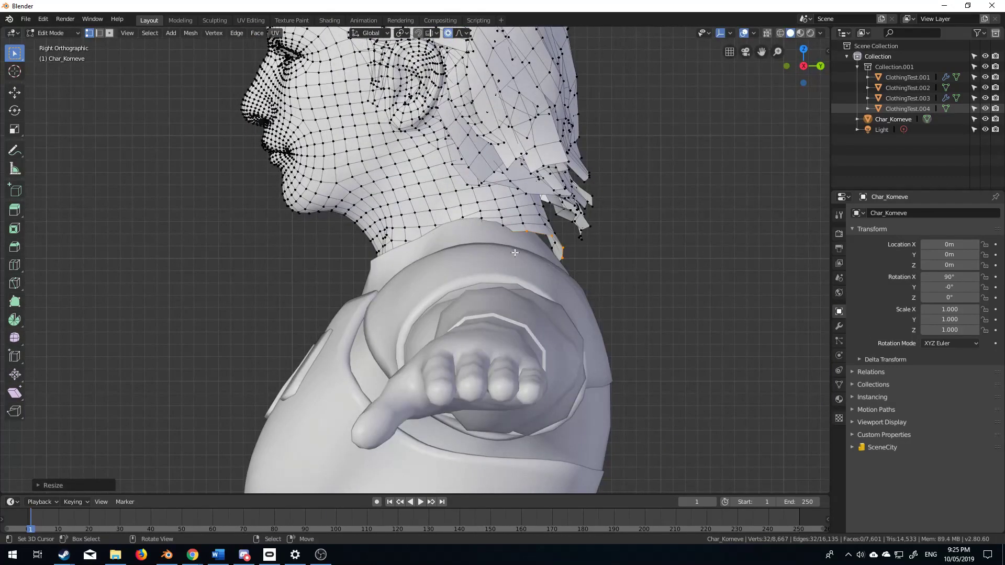
pyautogui.click(573, 257)
pyautogui.press('z')
pyautogui.click(562, 265)
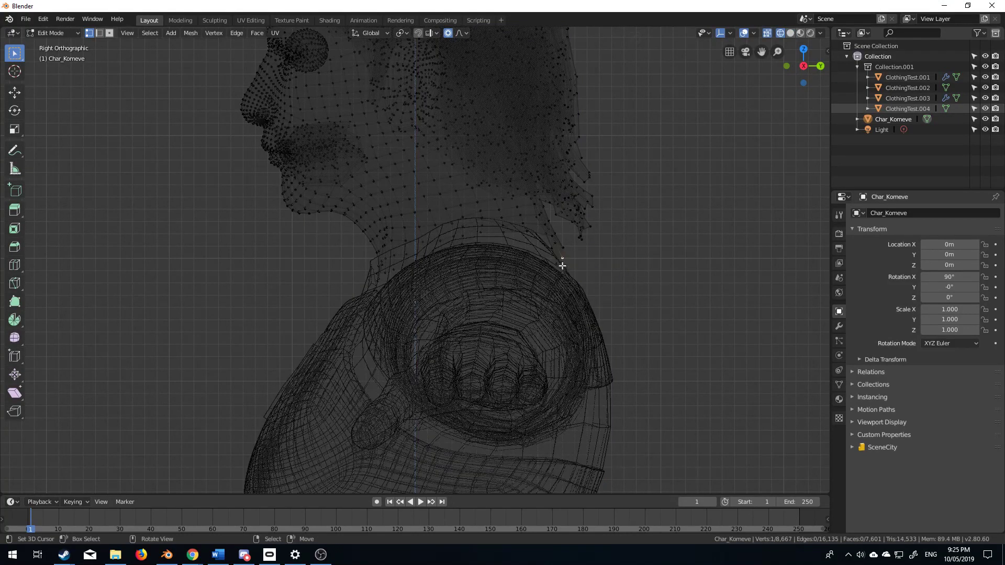
pyautogui.press('g')
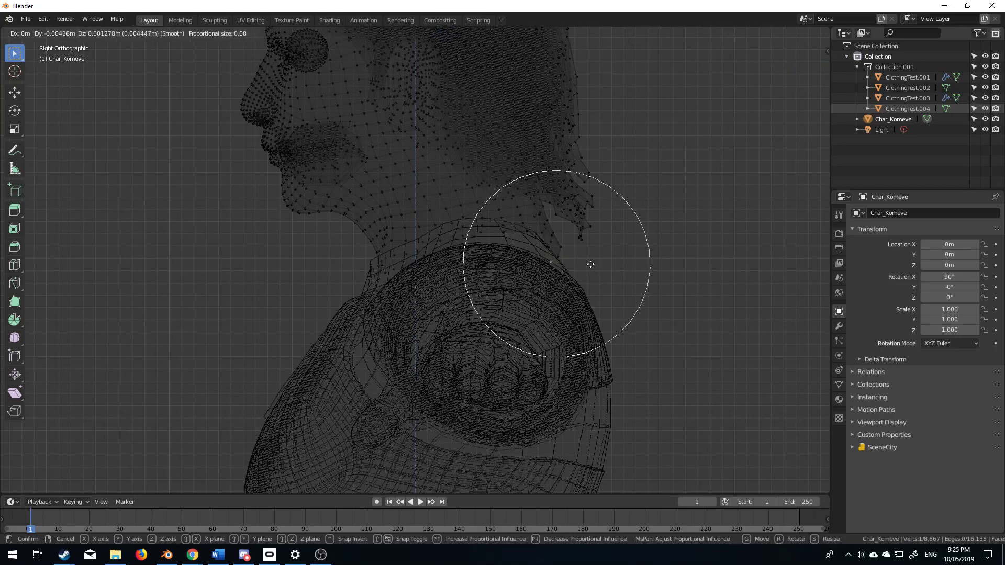
pyautogui.click(588, 265)
# Step: Move the two vertices on the neck's rear edge about 0.014 m inward and return to solid shading
pyautogui.keyDown('shift'); pyautogui.click(550, 235); pyautogui.keyUp('shift')
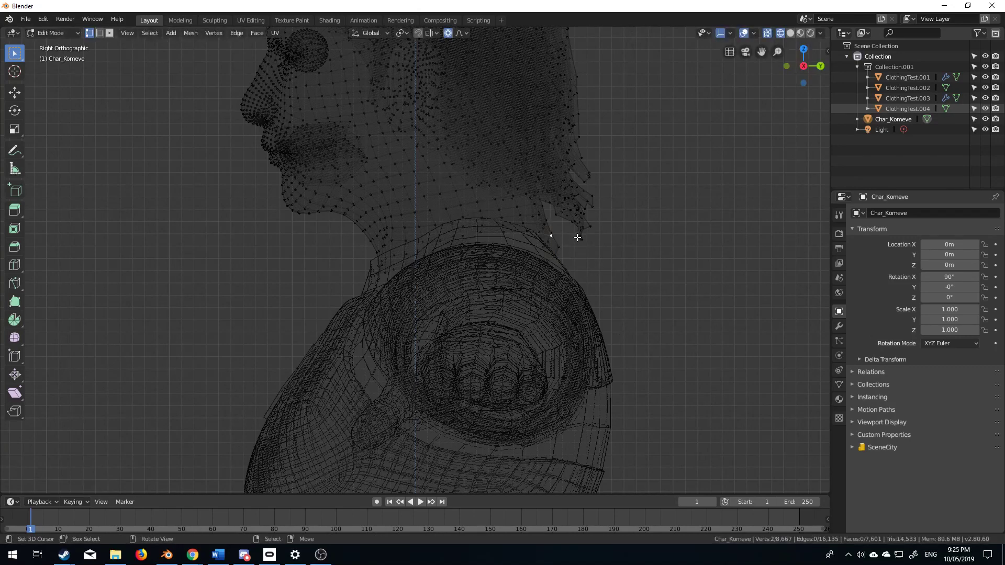
pyautogui.press('g')
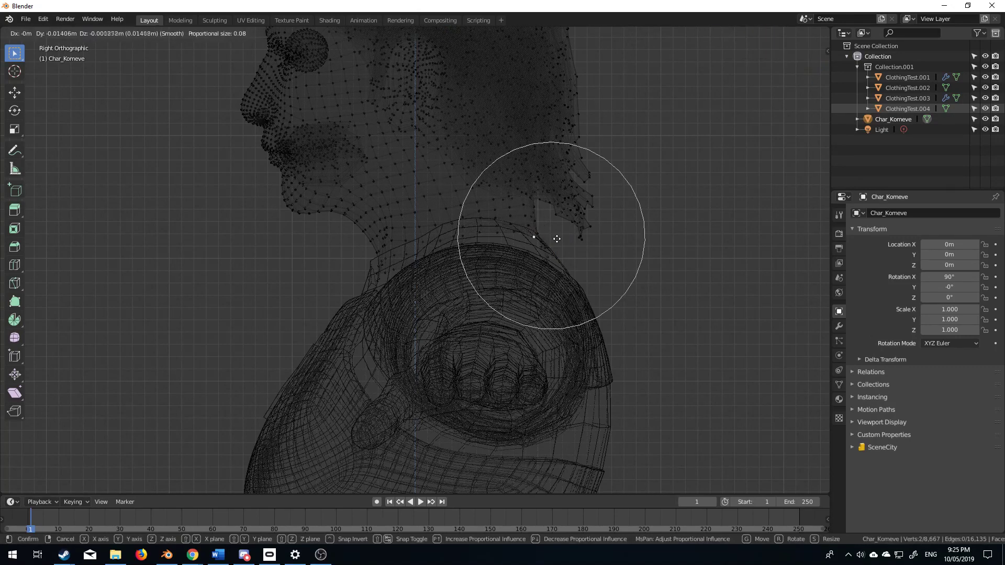
pyautogui.click(563, 240)
pyautogui.press('z')
pyautogui.click(618, 244)
# Step: Select a vertex on each side of the neck's lower edge and scale the pair along X to about 1.25
pyautogui.moveTo(617, 247)
pyautogui.mouseDown(button='middle')
pyautogui.moveTo(322, 276)
pyautogui.moveTo(340, 271)
pyautogui.mouseUp(button='middle')
pyautogui.rightClick(282, 263)
pyautogui.moveTo(412, 281); pyautogui.dragTo(384, 296, button='middle')
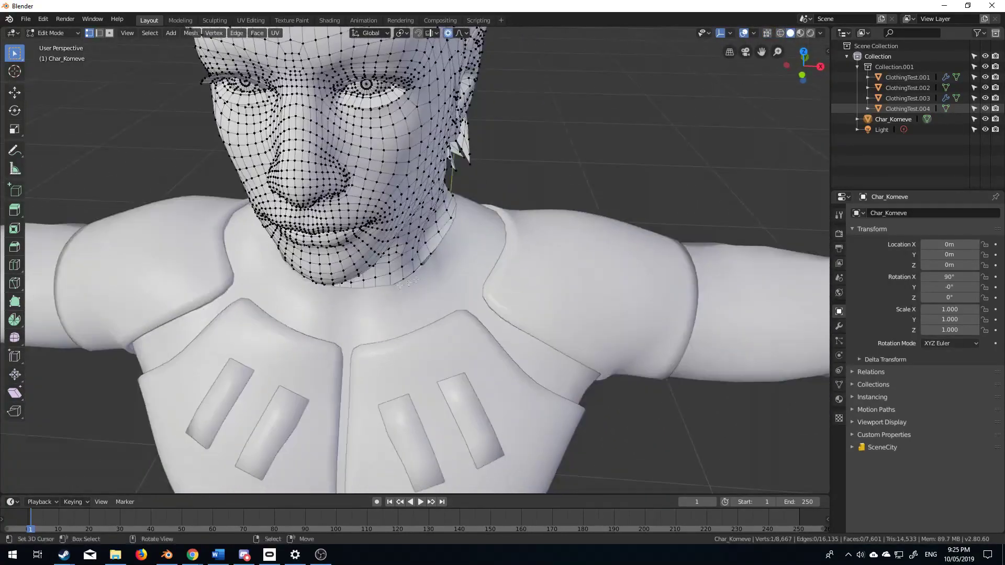
pyautogui.keyDown('shift'); pyautogui.rightClick(430, 256); pyautogui.keyUp('shift')
pyautogui.moveTo(428, 264); pyautogui.dragTo(478, 271, button='middle')
pyautogui.press('s')
pyautogui.press('x')
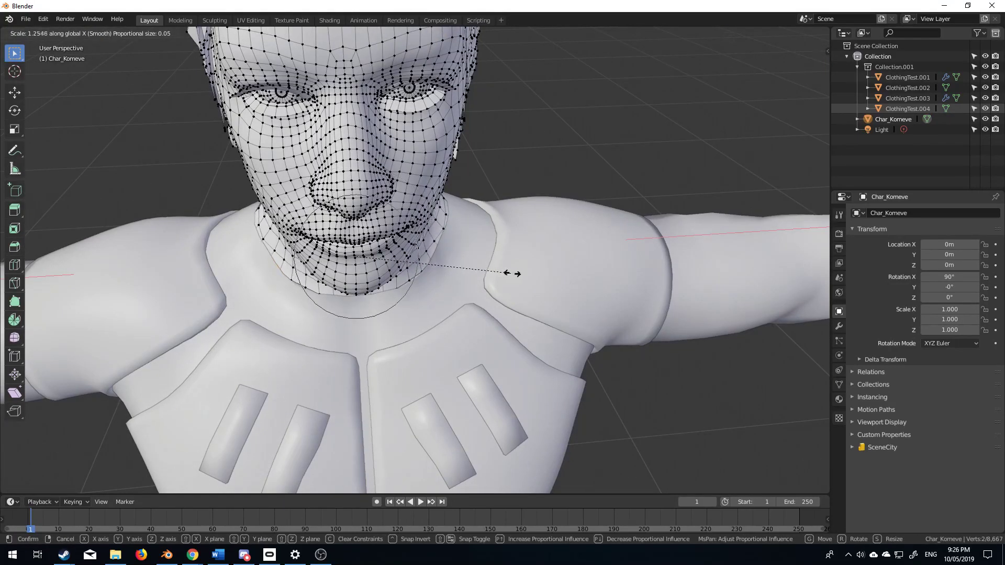
pyautogui.click(510, 273)
# Step: Select the entire head mesh and shift it along Y to sit better in the collar
pyautogui.moveTo(412, 265); pyautogui.dragTo(501, 254, button='middle')
pyautogui.press('a')
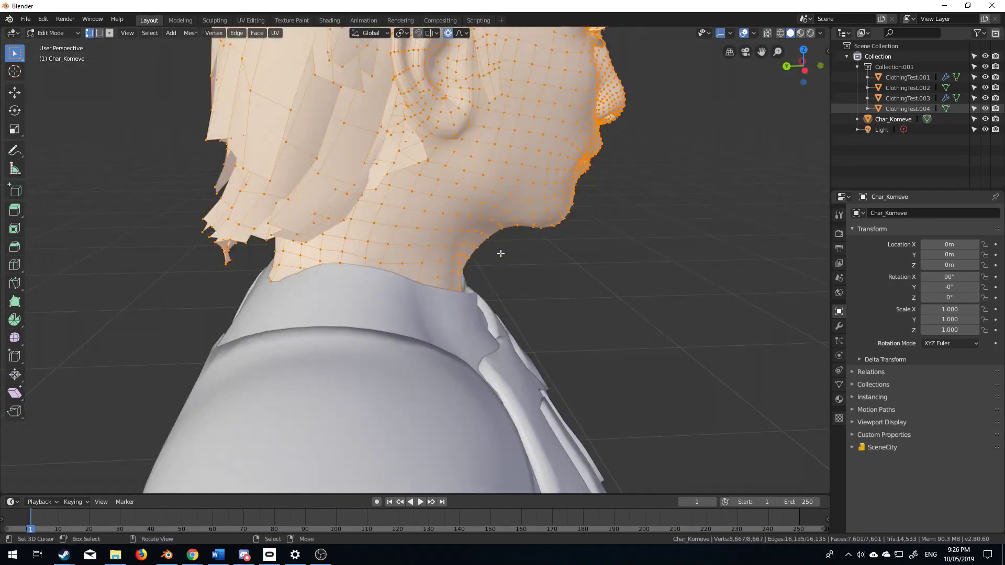
pyautogui.press('g')
pyautogui.press('y')
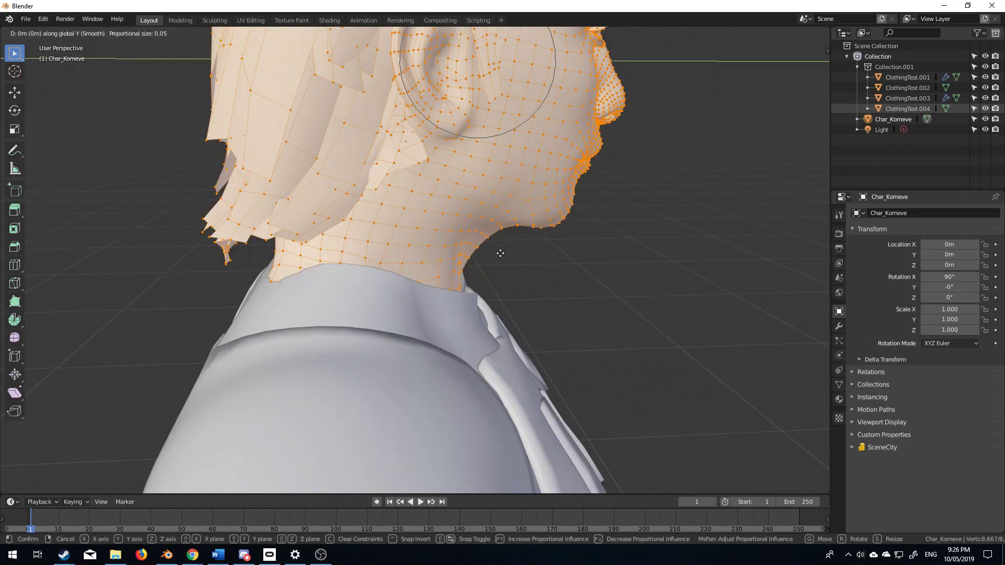
pyautogui.click(596, 262)
# Step: Select the vertex at the front of the neck's lower edge and move it about 0.004 m along Y
pyautogui.moveTo(596, 262); pyautogui.dragTo(510, 283, button='middle')
pyautogui.rightClick(401, 299)
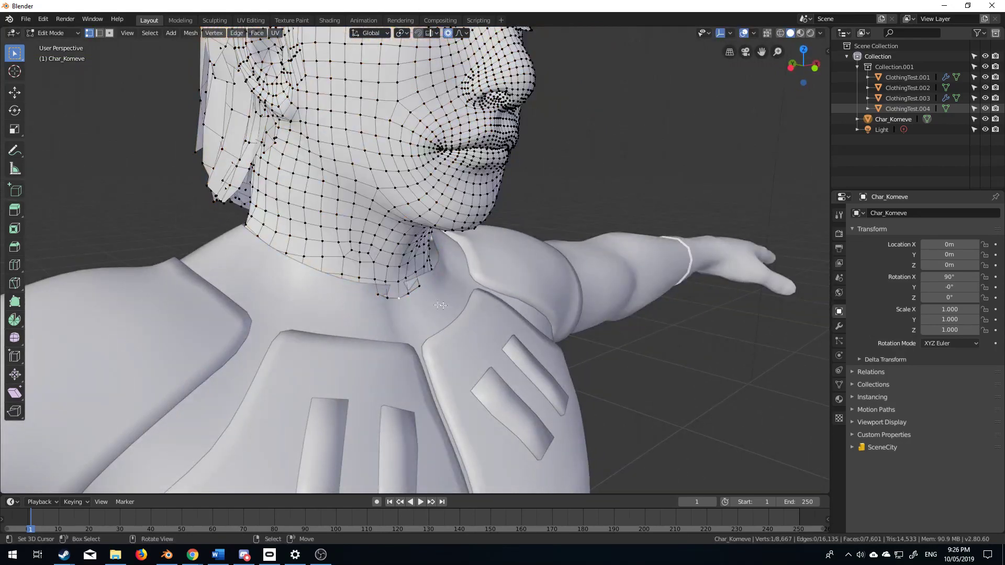
pyautogui.moveTo(440, 305); pyautogui.dragTo(482, 326, button='middle')
pyautogui.press('g')
pyautogui.press('y')
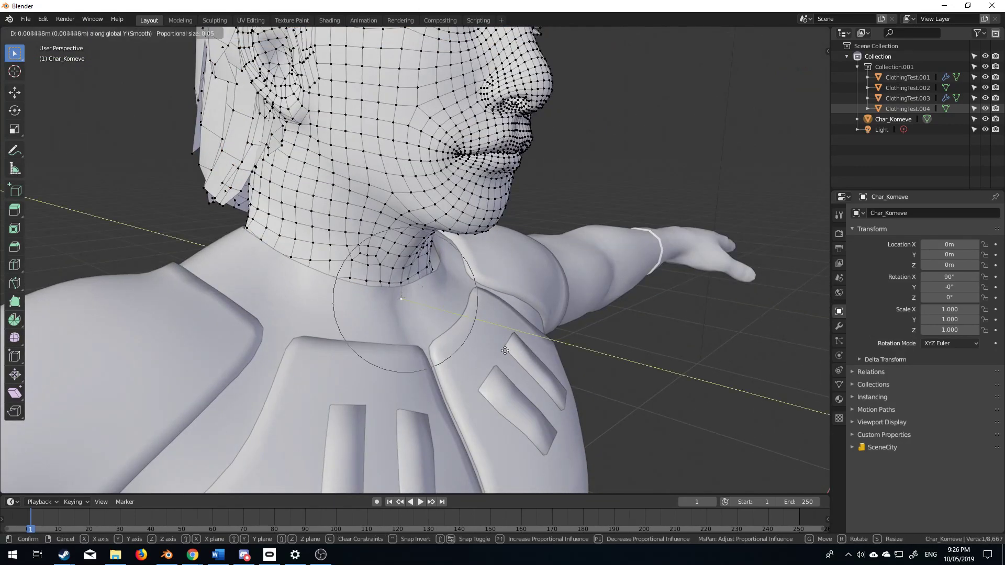
pyautogui.click(505, 350)
# Step: Move a vertex on the character's left front side of the neck's lower edge slightly outward along X
pyautogui.moveTo(505, 351); pyautogui.dragTo(444, 263, button='middle')
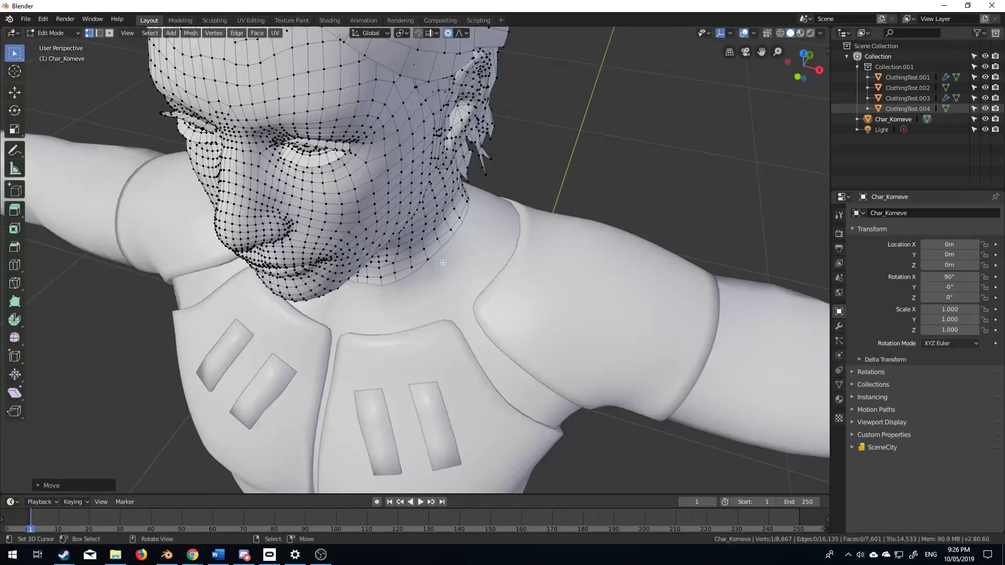
pyautogui.click(440, 255)
pyautogui.press('g')
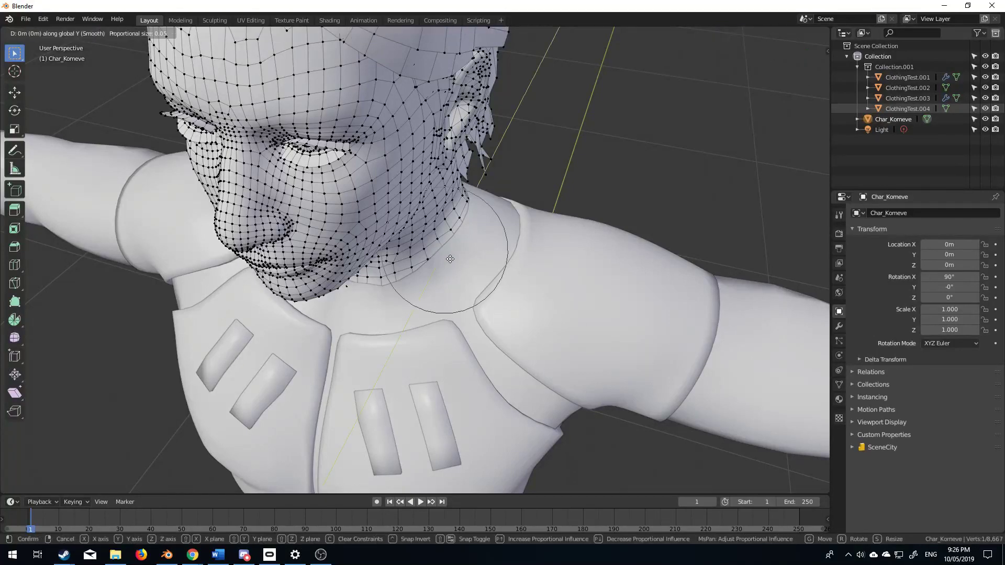
pyautogui.press('x')
pyautogui.click(465, 268)
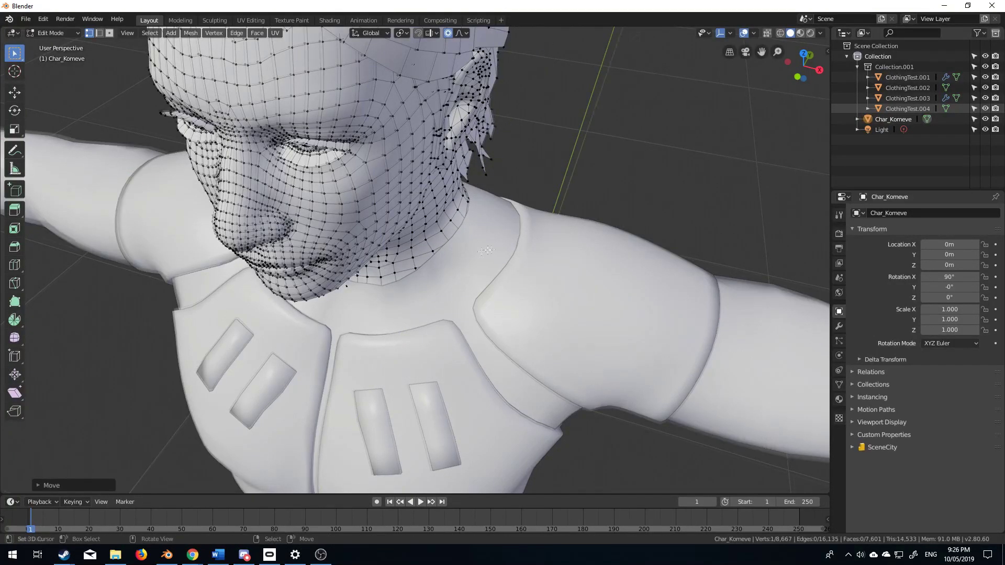
# Step: Return to Object Mode and switch the viewport to rendered shading to check the whole character's materials
pyautogui.moveTo(465, 268); pyautogui.dragTo(435, 260, button='middle')
pyautogui.rightClick(465, 258)
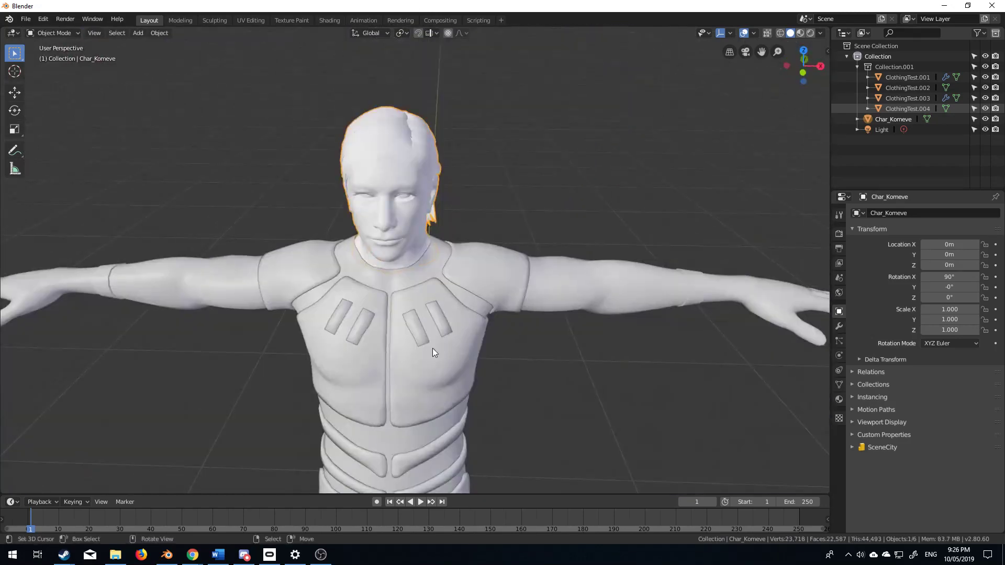
pyautogui.scroll(-2, 432, 348)
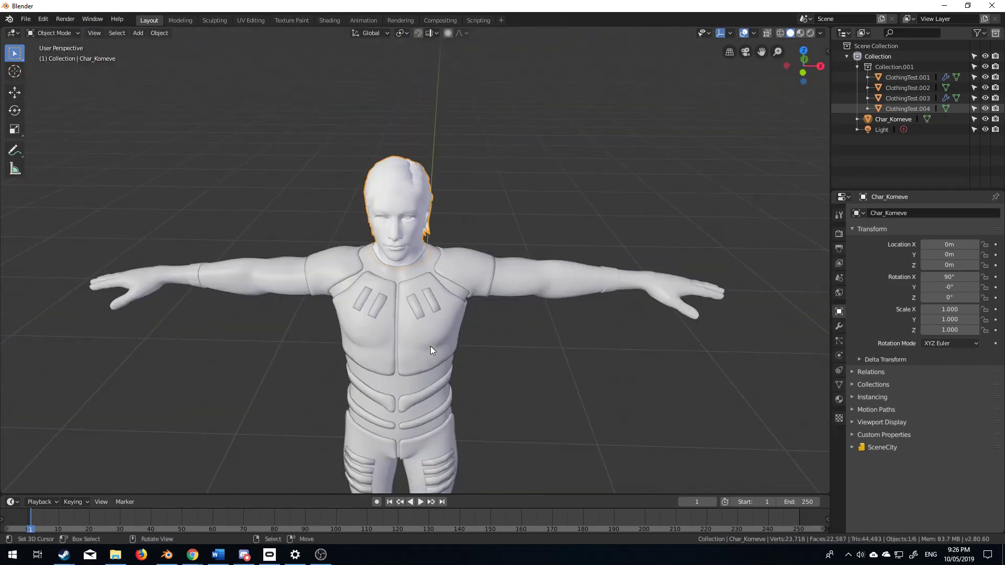
pyautogui.press('KP_3')
pyautogui.press('KP_1')
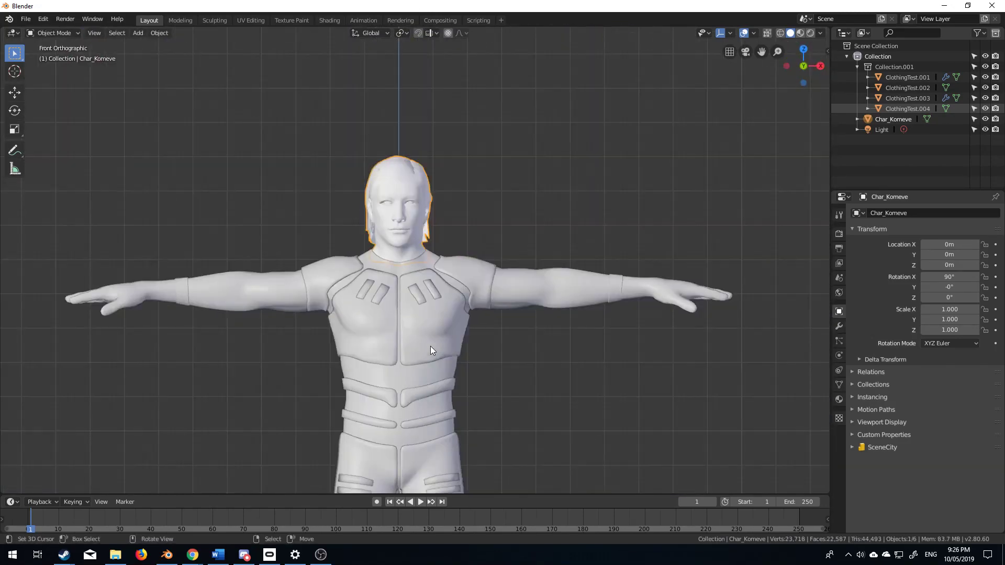
pyautogui.press('Home')
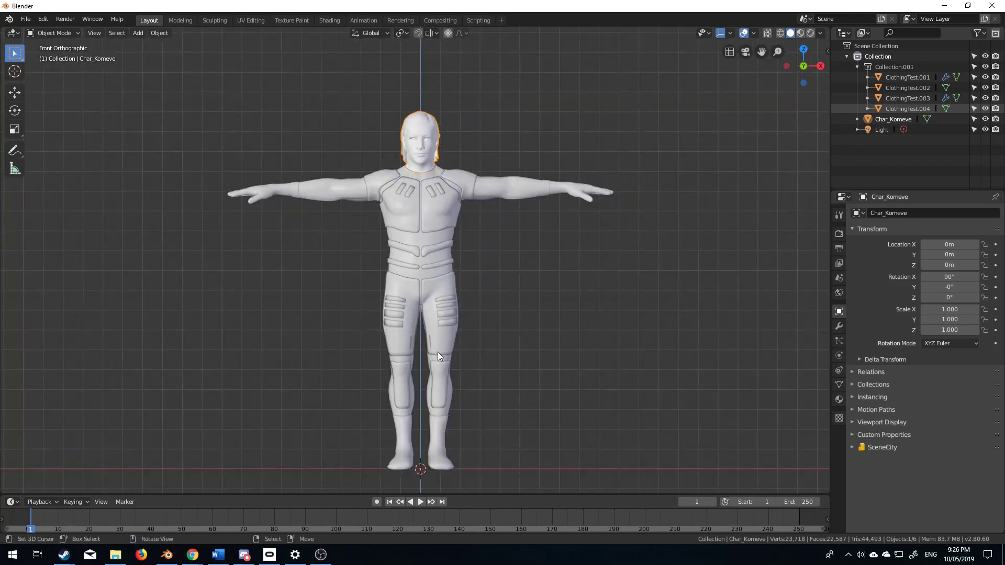
pyautogui.keyDown('shift'); pyautogui.moveTo(464, 285); pyautogui.dragTo(472, 362, button='middle'); pyautogui.keyUp('shift')
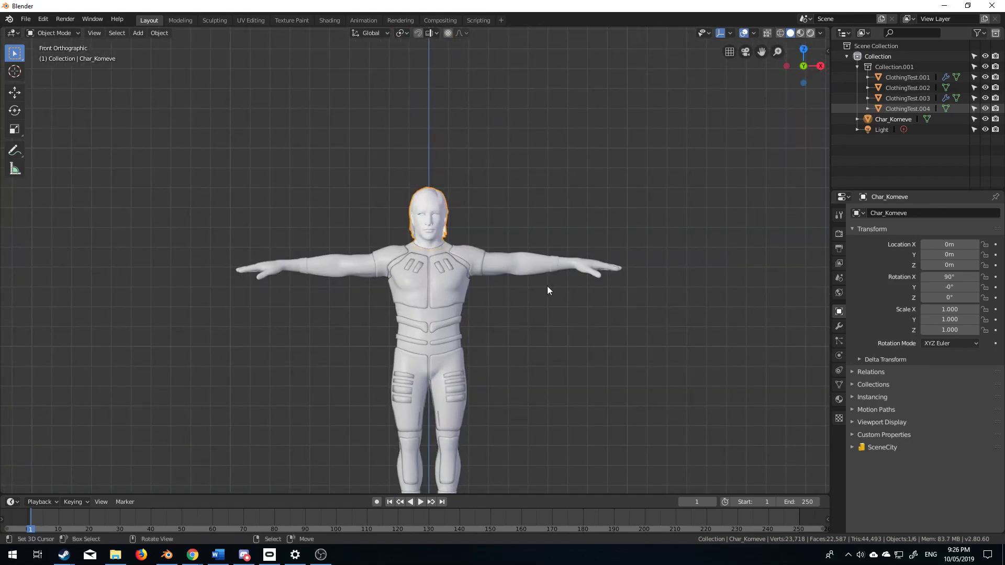
pyautogui.press('z')
pyautogui.moveTo(421, 248)
pyautogui.mouseDown(button='middle')
pyautogui.moveTo(434, 261)
pyautogui.moveTo(456, 234)
pyautogui.mouseUp(button='middle')
pyautogui.scroll(6, 455, 234)
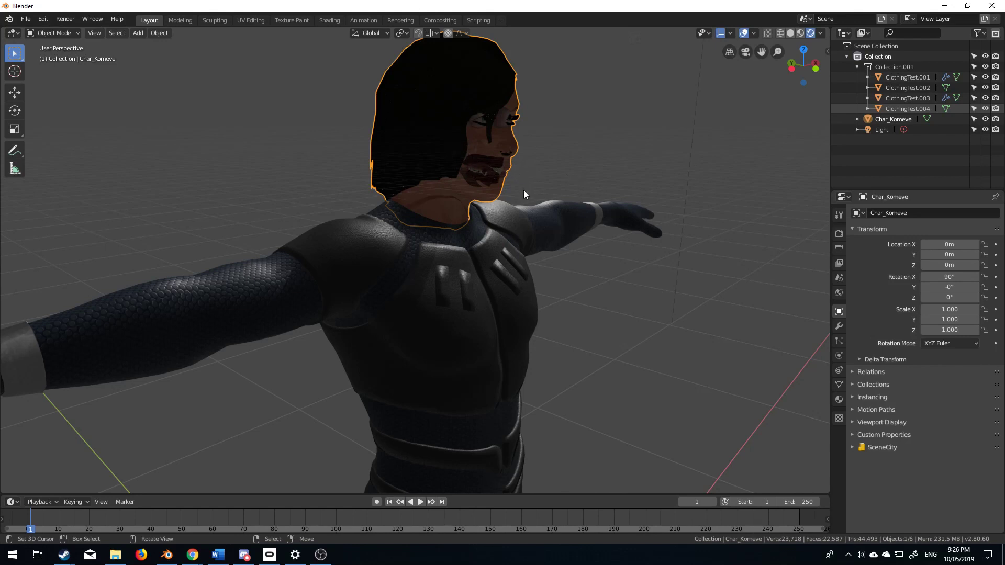
# Step: Set the blend mode of the head's Body material to Alpha Hashed
pyautogui.click(839, 400)
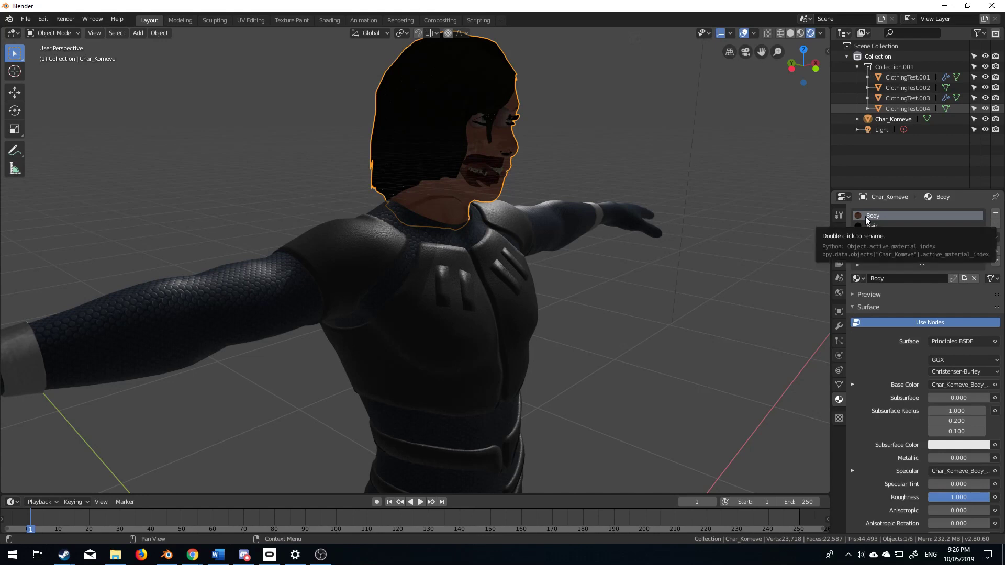
pyautogui.scroll(-1, 944, 438)
pyautogui.scroll(-12, 945, 438)
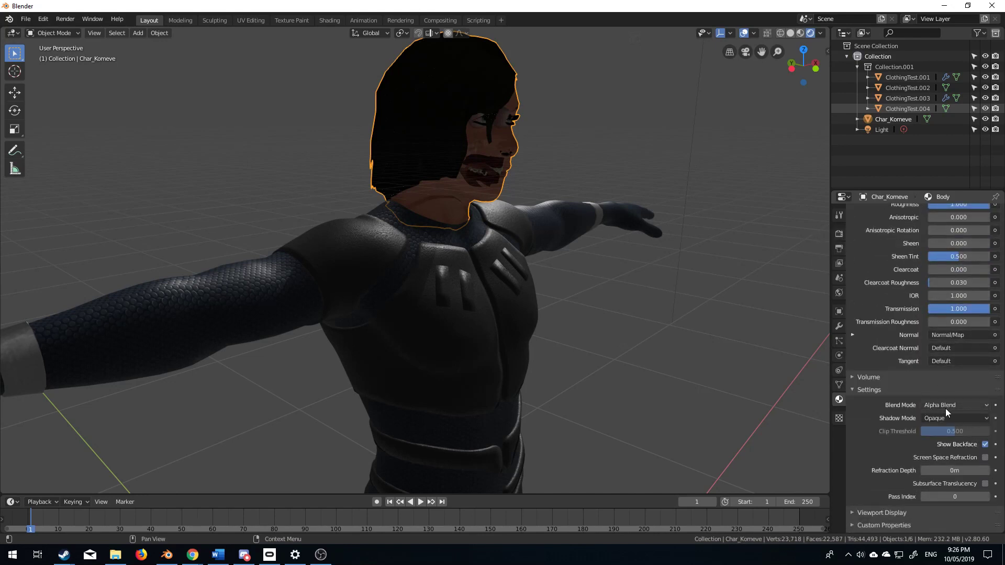
pyautogui.click(947, 408)
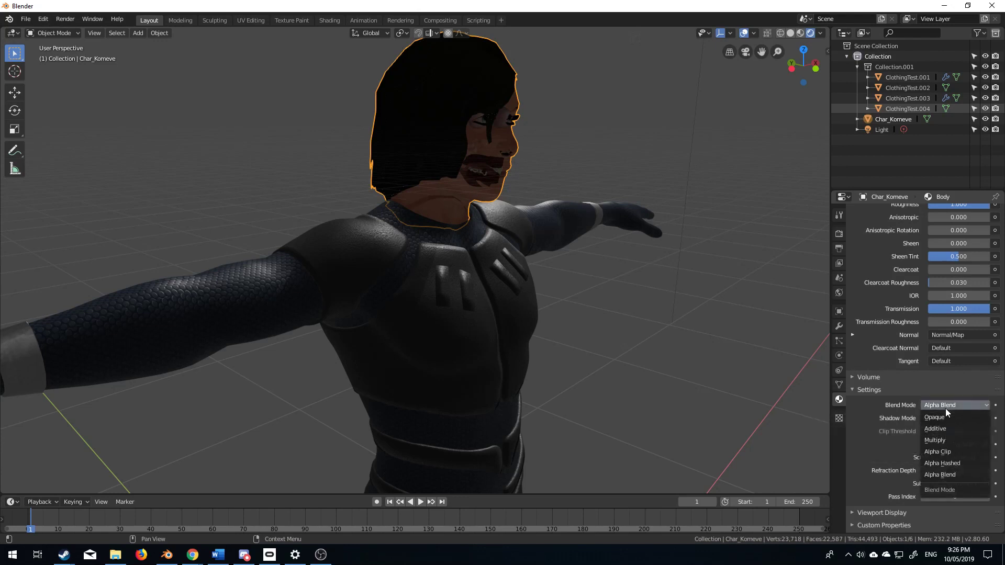
pyautogui.click(958, 464)
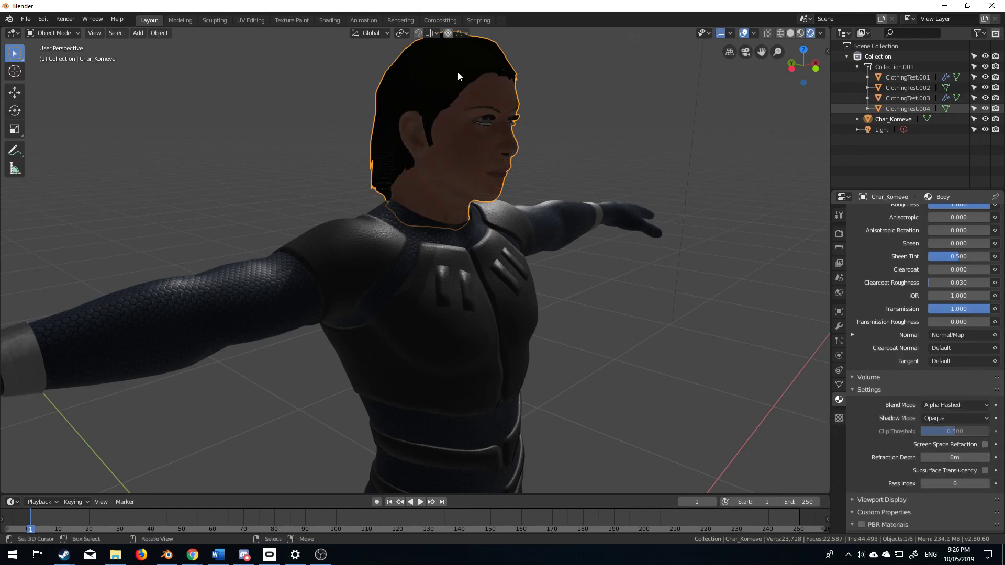
# Step: Set the blend mode of the head's Hair material to Alpha Hashed
pyautogui.scroll(15, 892, 254)
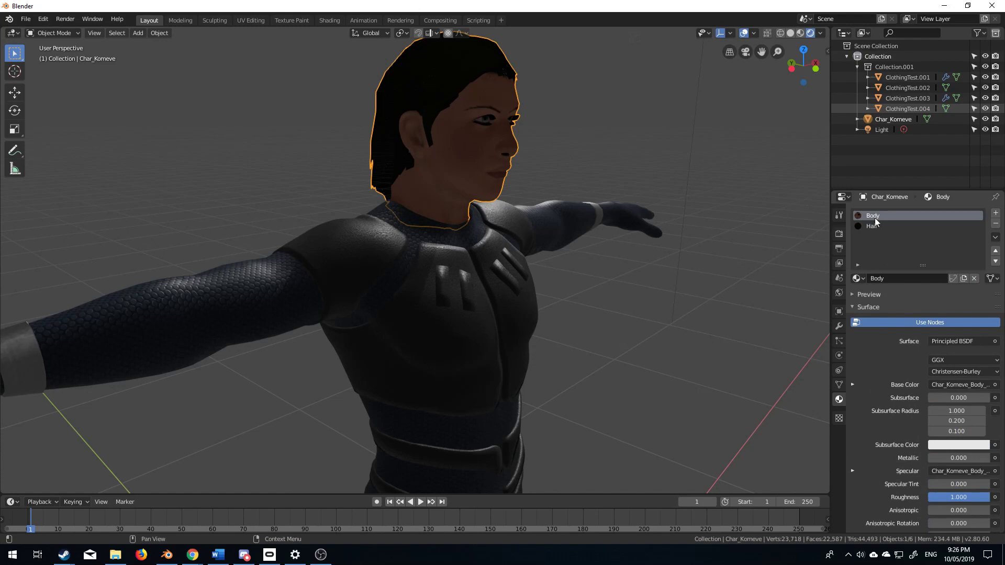
pyautogui.click(872, 226)
pyautogui.scroll(-15, 885, 261)
pyautogui.click(937, 406)
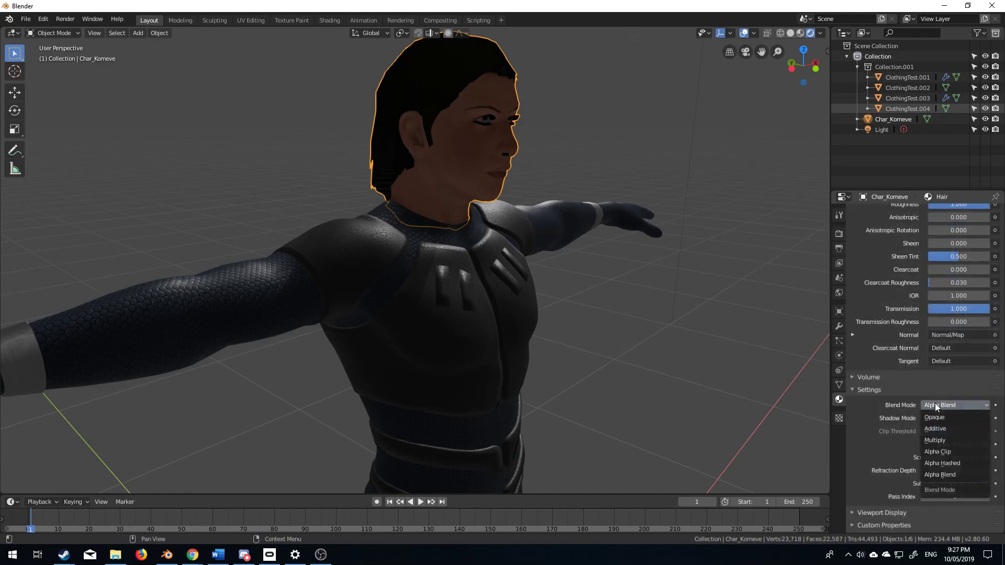
pyautogui.click(949, 465)
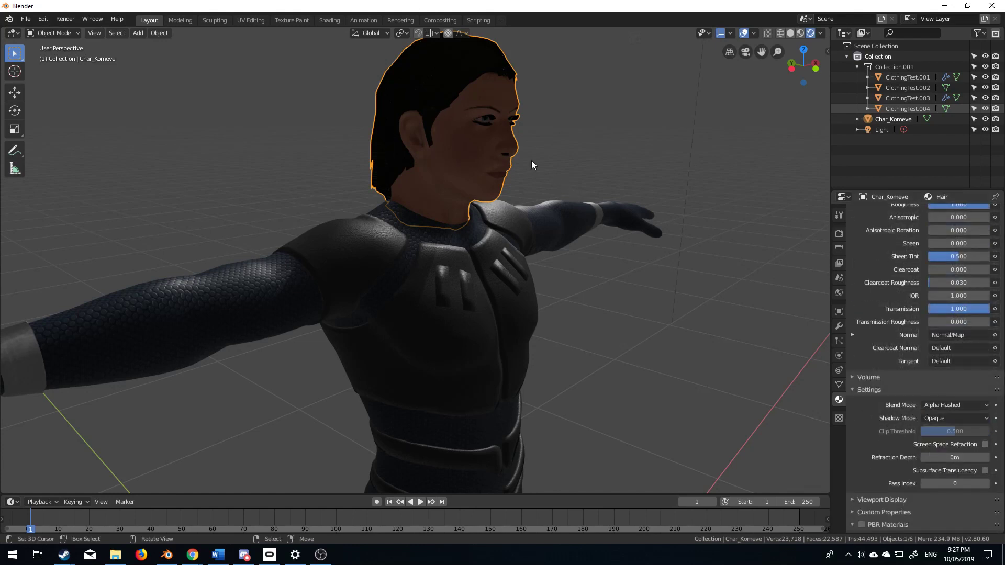
# Step: Open the Hair material's nodes in the Shading workspace and move the Material Output node away from the Principled BSDF
pyautogui.moveTo(532, 164); pyautogui.dragTo(407, 177, button='middle')
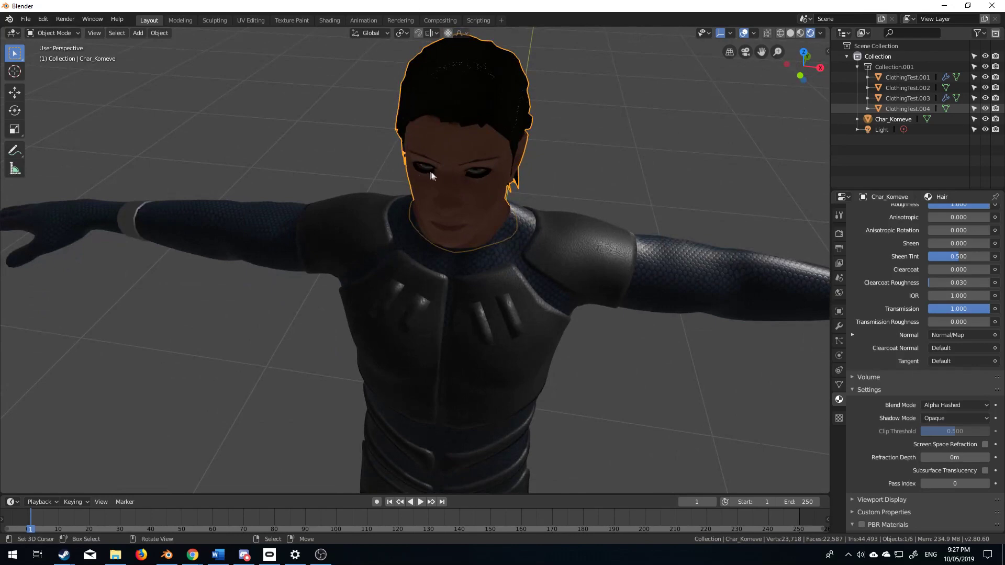
pyautogui.scroll(4, 500, 188)
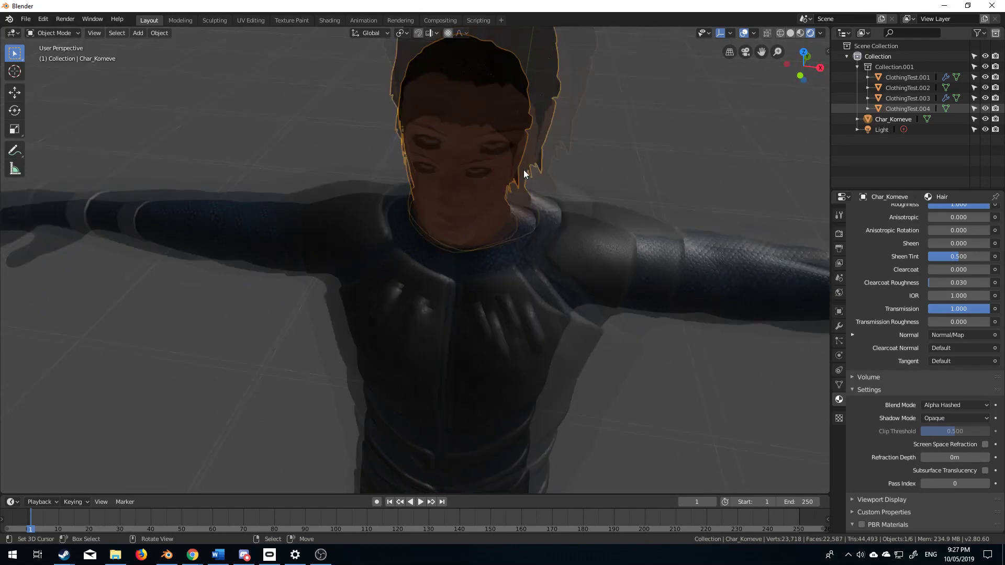
pyautogui.moveTo(486, 300); pyautogui.dragTo(498, 285, button='middle')
pyautogui.scroll(-3, 516, 265)
pyautogui.keyDown('shift'); pyautogui.moveTo(520, 203); pyautogui.dragTo(524, 251, button='middle'); pyautogui.keyUp('shift')
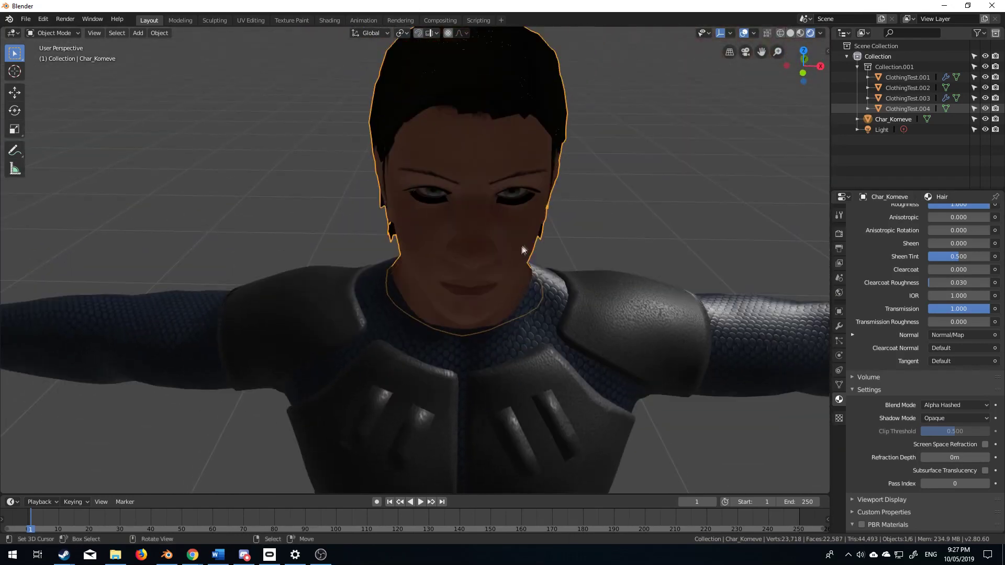
pyautogui.click(335, 20)
pyautogui.moveTo(504, 391); pyautogui.dragTo(651, 382)
pyautogui.moveTo(504, 352); pyautogui.dragTo(521, 380, button='middle')
# Step: Insert a Mix Shader node on the link between the Hair material's Principled BSDF and Material Output
pyautogui.hotkey('shift', 'a')
pyautogui.click(520, 381)
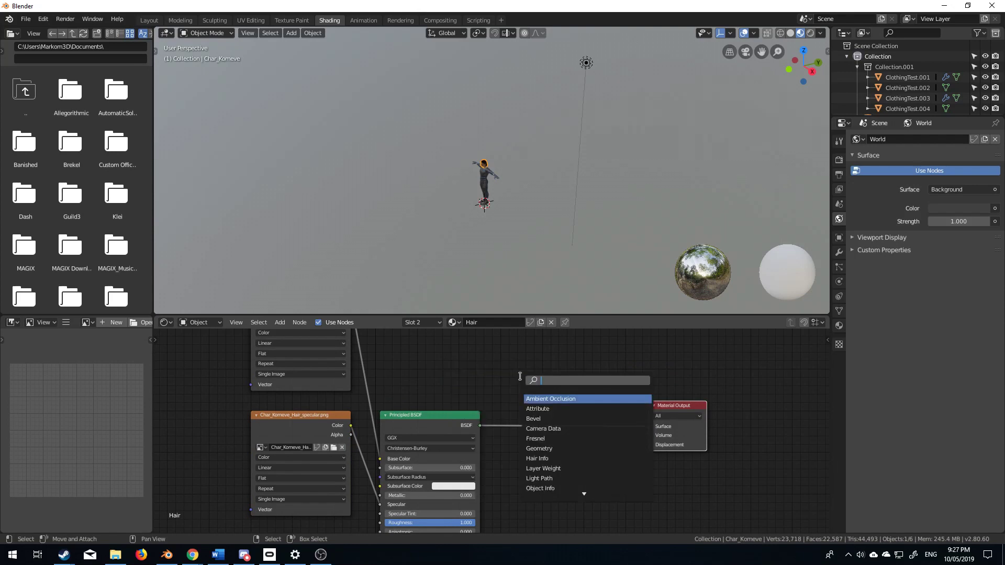
pyautogui.write('mix')
pyautogui.press('Return')
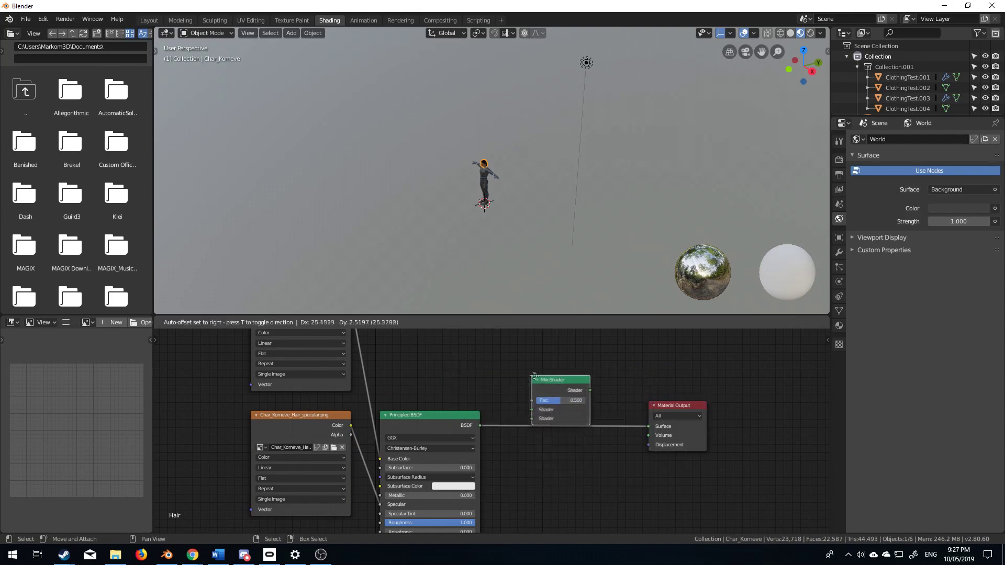
pyautogui.click(532, 372)
pyautogui.moveTo(520, 411); pyautogui.dragTo(522, 433, button='middle')
# Step: Add a Transparent BSDF node beside the Mix Shader in the Hair material
pyautogui.hotkey('shift', 'a')
pyautogui.click(480, 408)
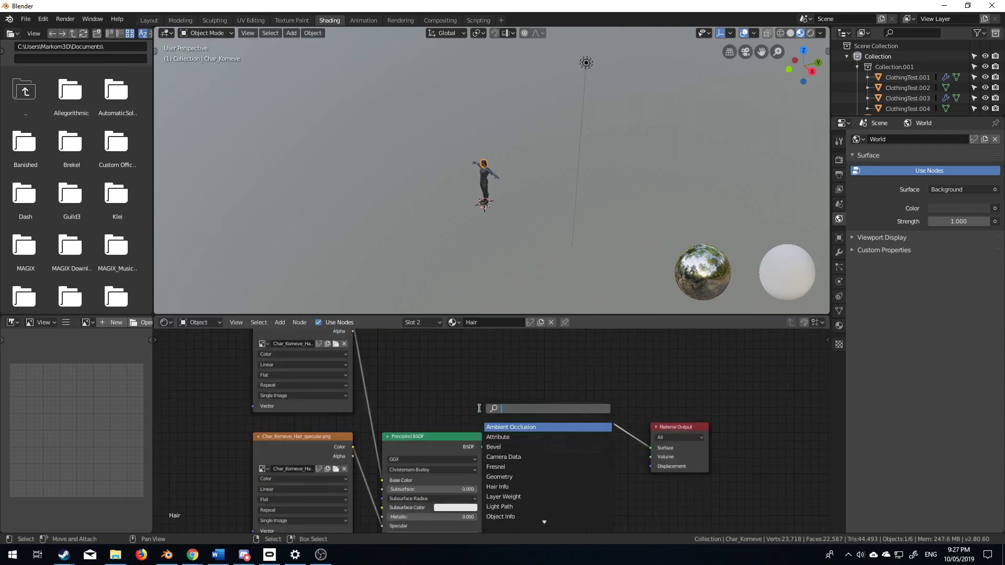
pyautogui.write('tran')
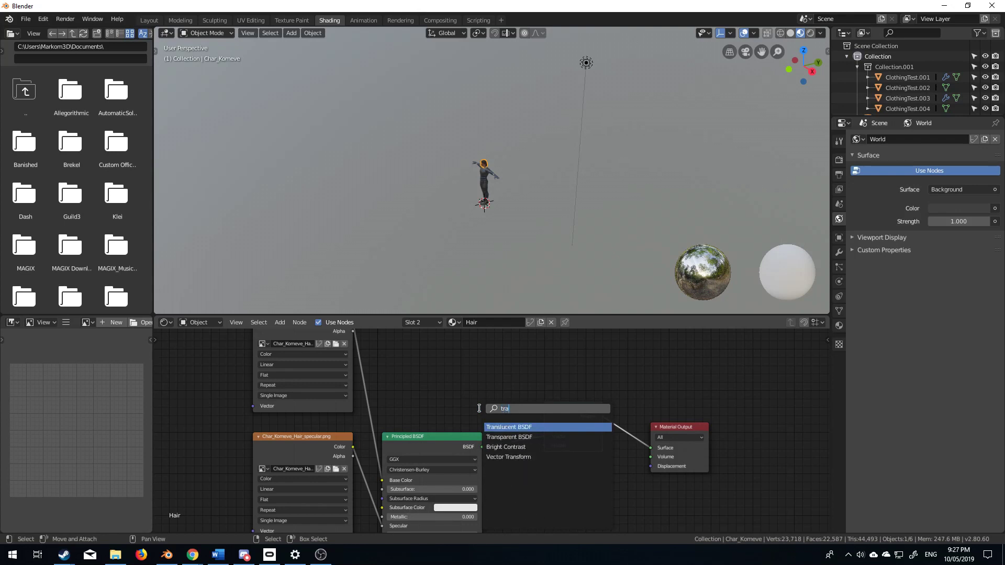
pyautogui.click(529, 437)
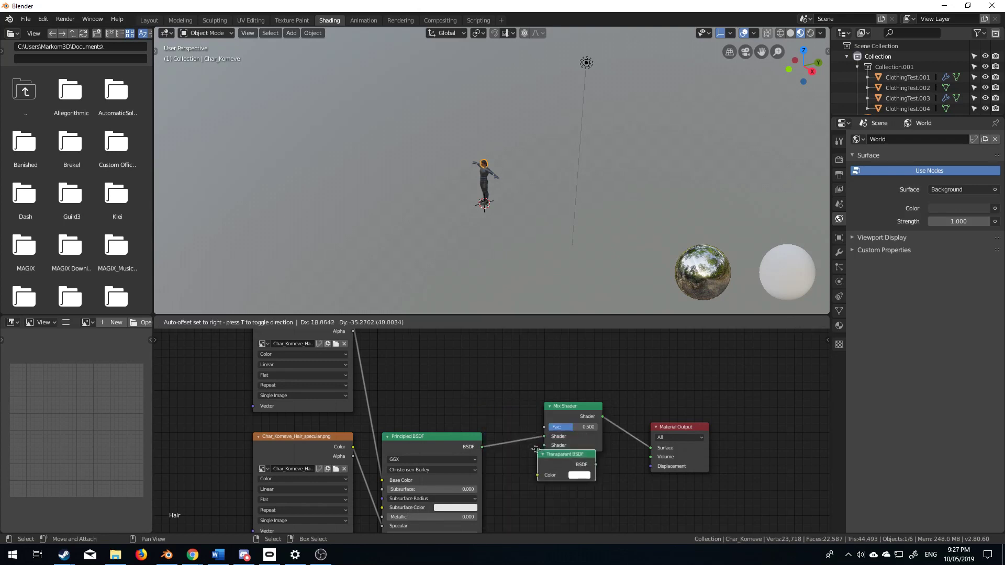
pyautogui.moveTo(521, 413); pyautogui.dragTo(525, 458)
# Step: Connect the hair diffuse texture's Alpha output to the Mix Shader's Fac input and inspect the hair up close
pyautogui.moveTo(471, 374); pyautogui.dragTo(494, 393, button='middle')
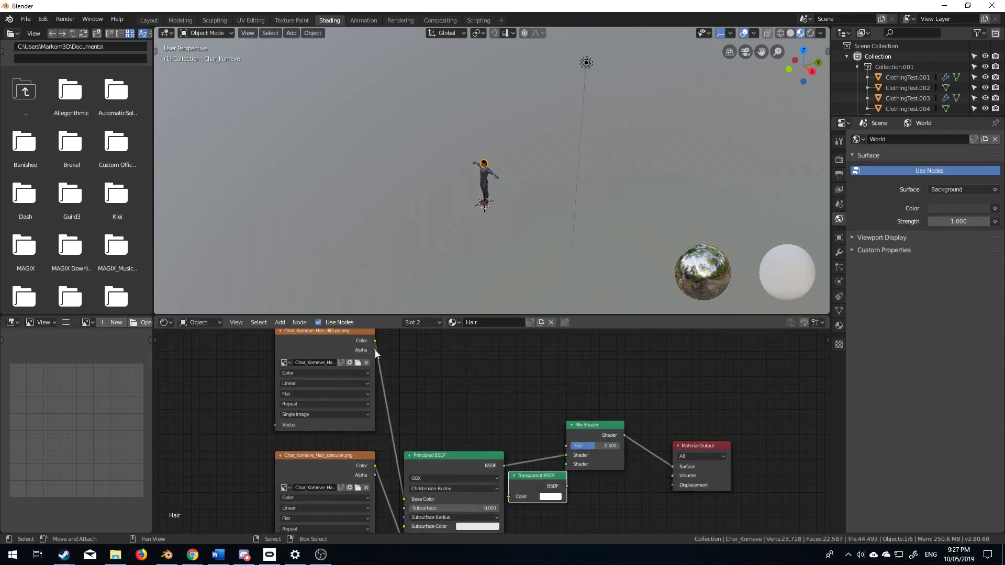
pyautogui.moveTo(374, 350); pyautogui.dragTo(574, 451)
pyautogui.scroll(6, 487, 198)
pyautogui.moveTo(486, 206); pyautogui.dragTo(491, 236, button='middle')
pyautogui.scroll(5, 456, 194)
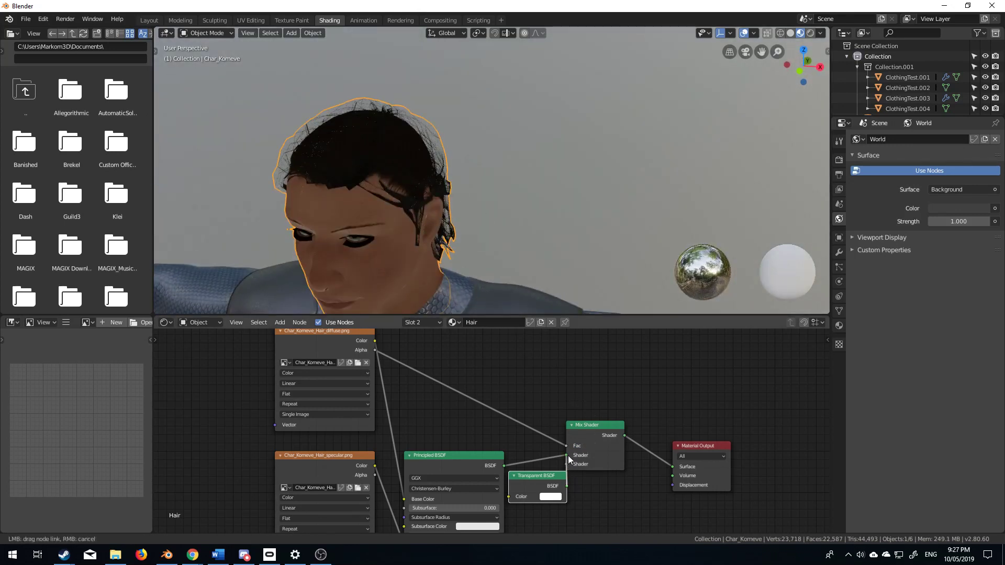
# Step: Swap the Mix Shader inputs so the Transparent BSDF feeds the first and the Principled BSDF feeds the second
pyautogui.moveTo(567, 455); pyautogui.dragTo(567, 465)
pyautogui.moveTo(425, 234)
pyautogui.mouseDown(button='middle')
pyautogui.moveTo(440, 234)
pyautogui.moveTo(426, 224)
pyautogui.mouseUp(button='middle')
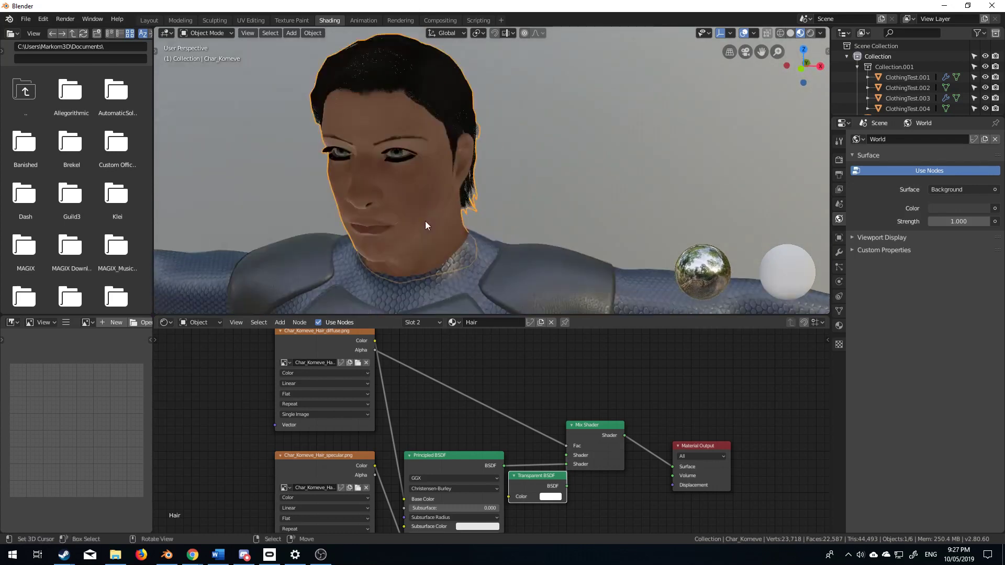
pyautogui.scroll(-3, 426, 222)
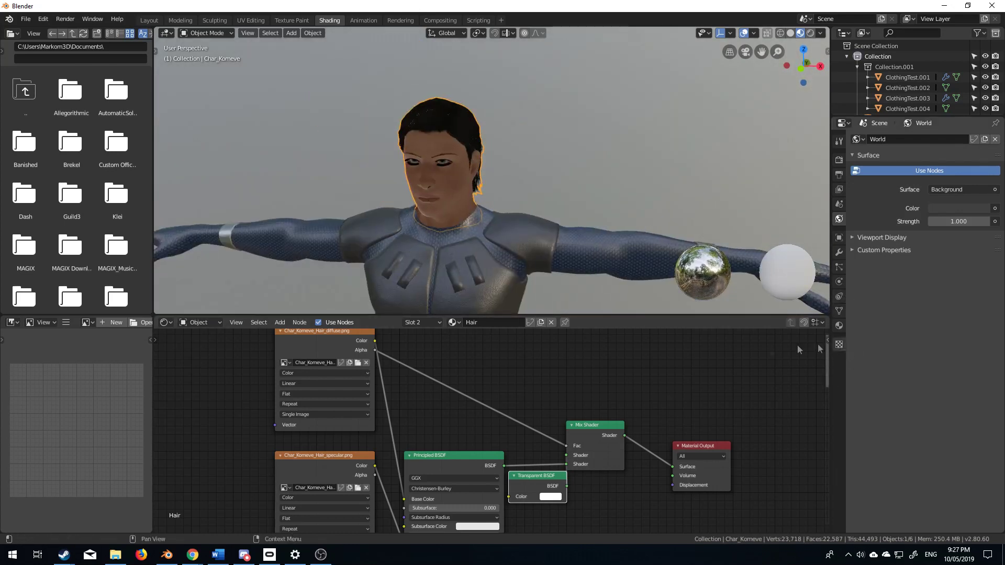
pyautogui.click(459, 323)
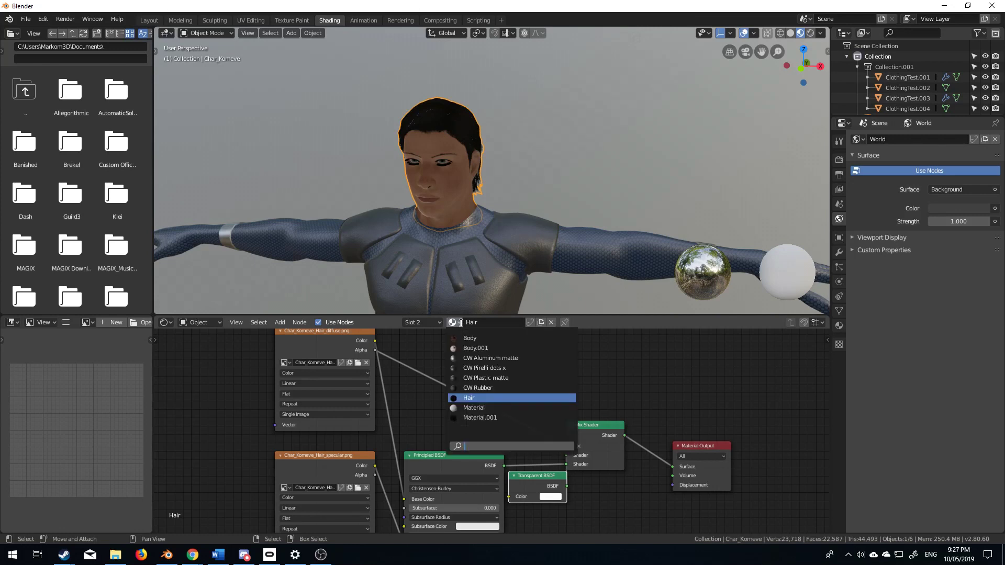
pyautogui.click(481, 338)
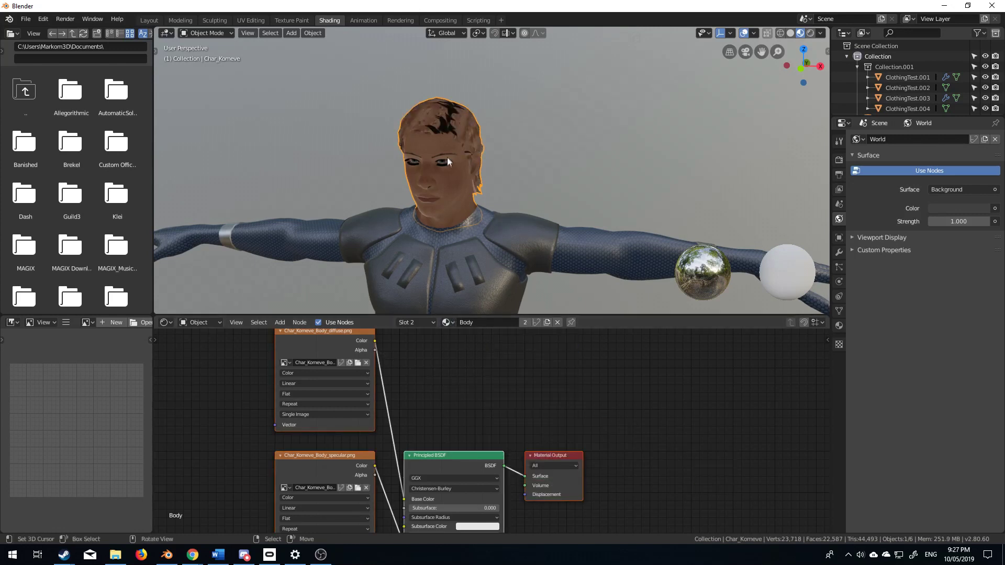
pyautogui.click(447, 323)
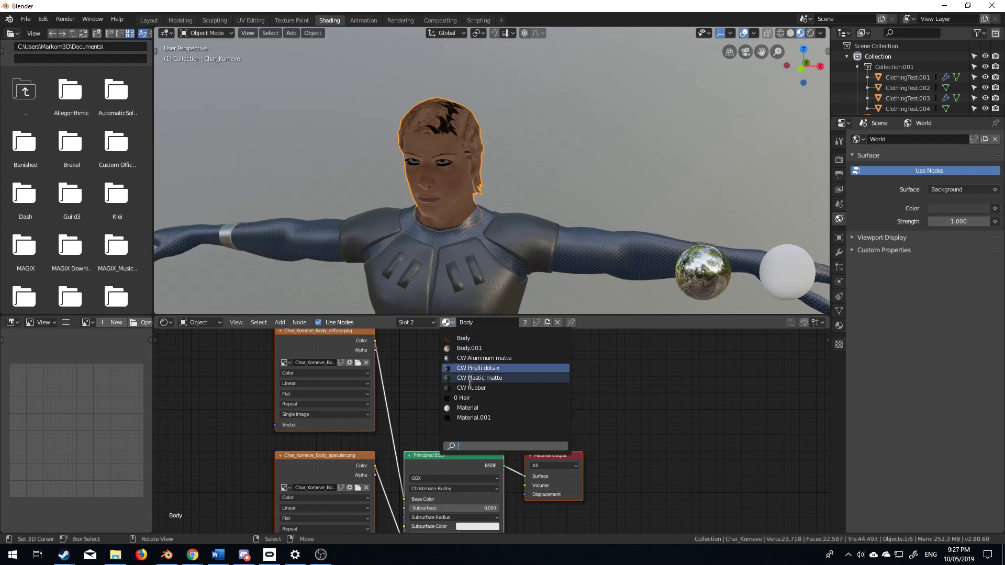
pyautogui.click(463, 398)
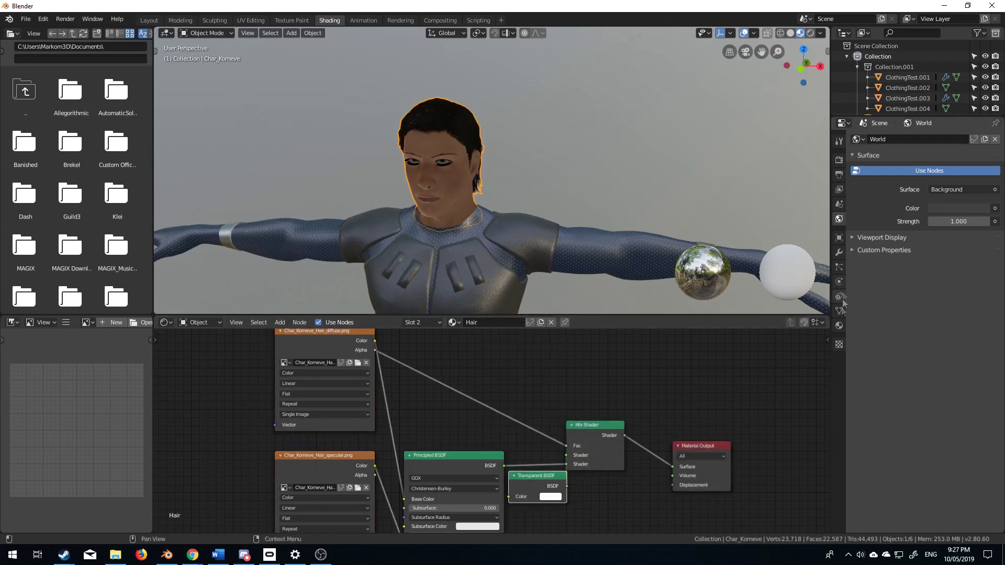
# Step: Insert a Mix Shader node between the Body material's Principled BSDF and Material Output
pyautogui.click(839, 325)
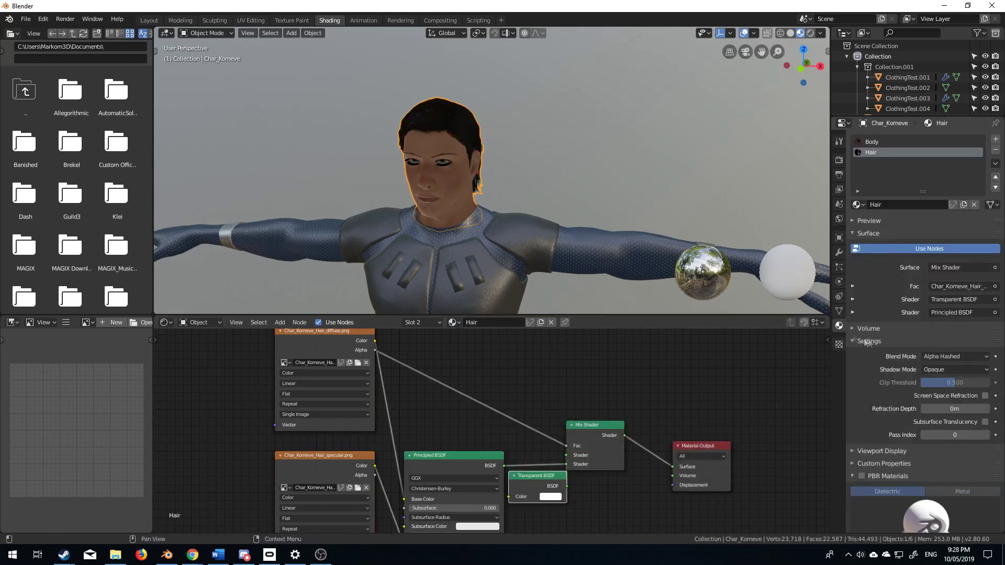
pyautogui.click(884, 141)
pyautogui.moveTo(556, 451); pyautogui.dragTo(687, 426)
pyautogui.hotkey('shift', 'a')
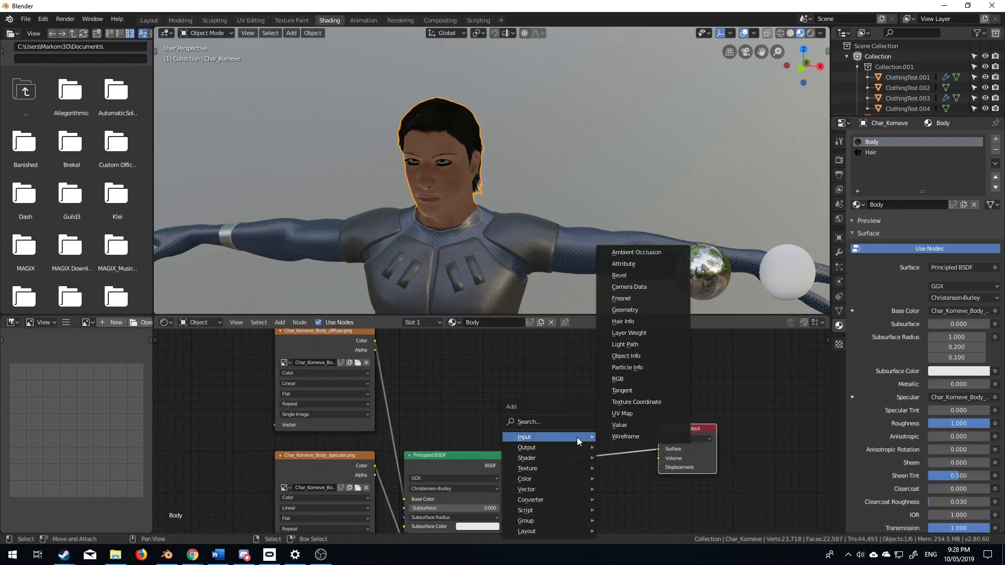
pyautogui.click(548, 417)
pyautogui.write('mix')
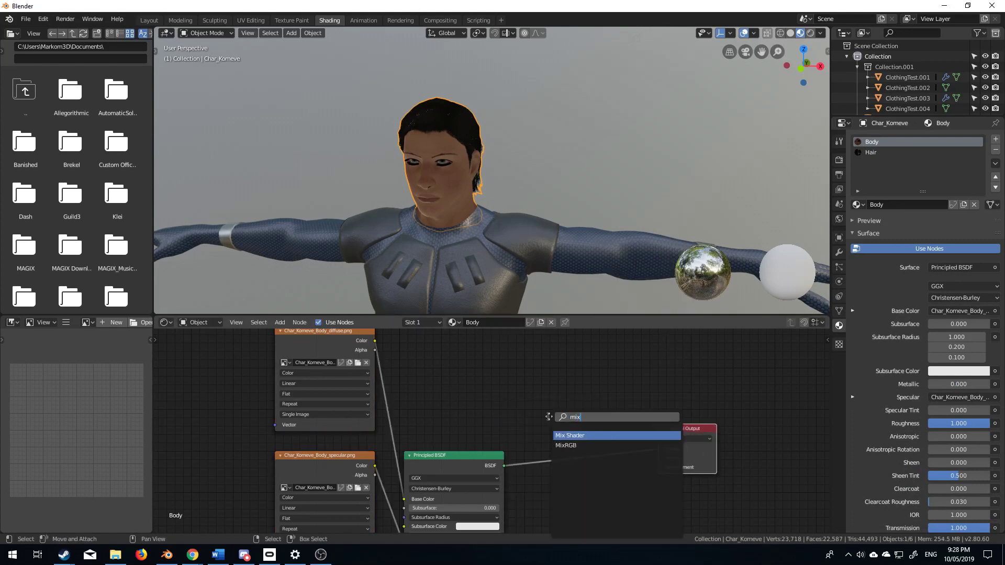
pyautogui.press('Return')
pyautogui.click(548, 417)
# Step: Add a Transparent BSDF node below the Mix Shader in the Body material
pyautogui.hotkey('shift', 'a')
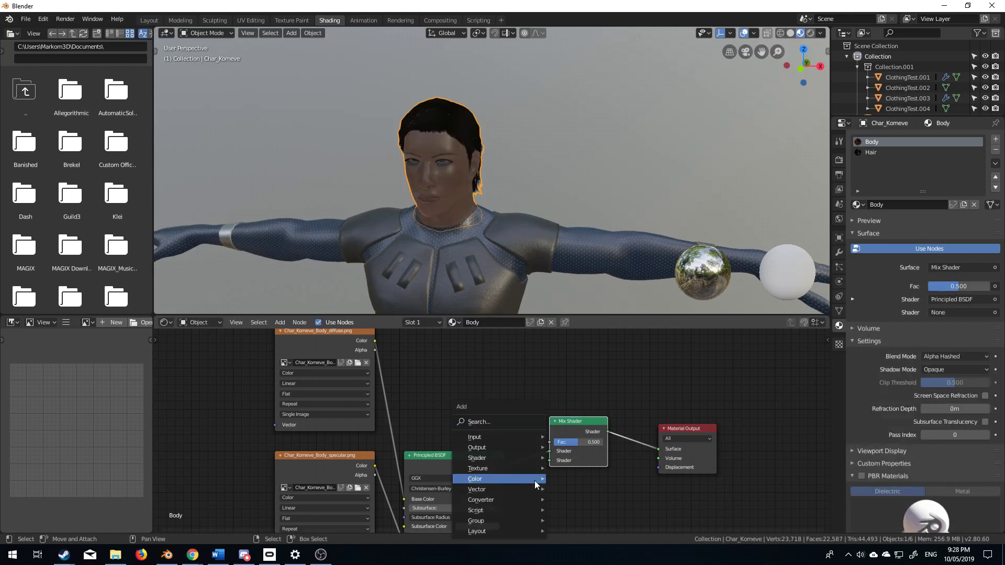
pyautogui.click(509, 421)
pyautogui.write('tran')
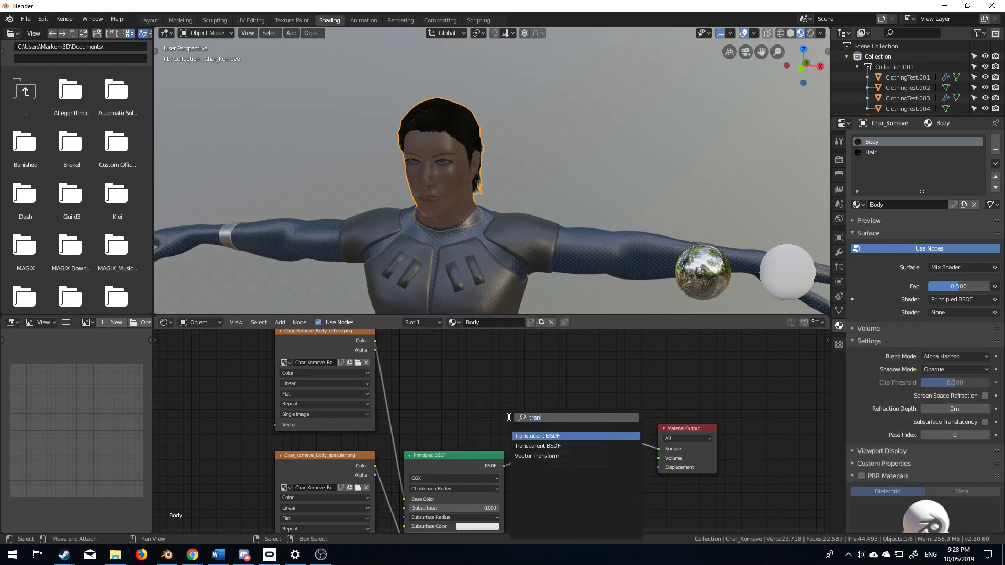
pyautogui.press('Down')
pyautogui.press('Return')
pyautogui.click(586, 502)
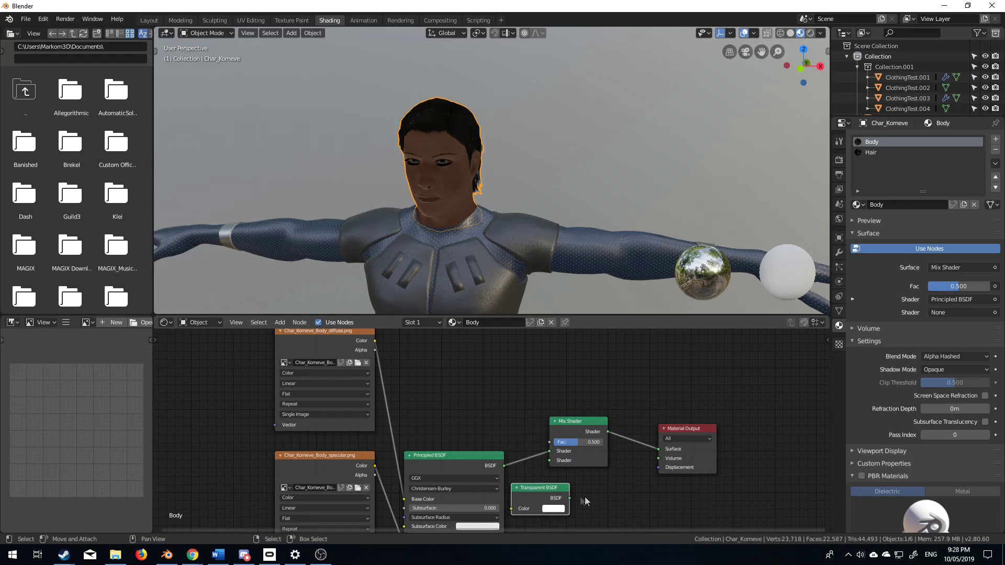
# Step: Drive the Body Mix Shader's Fac with the diffuse texture's Alpha, feeding Transparent BSDF into the first shader input and Principled BSDF into the second
pyautogui.moveTo(569, 499); pyautogui.dragTo(549, 461)
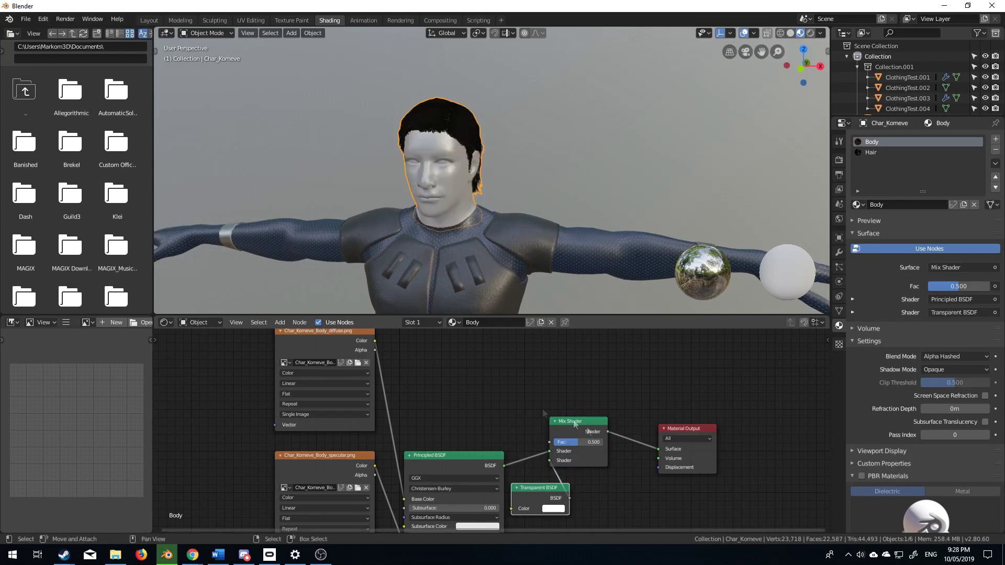
pyautogui.moveTo(575, 424); pyautogui.dragTo(575, 413)
pyautogui.moveTo(376, 350); pyautogui.dragTo(553, 434)
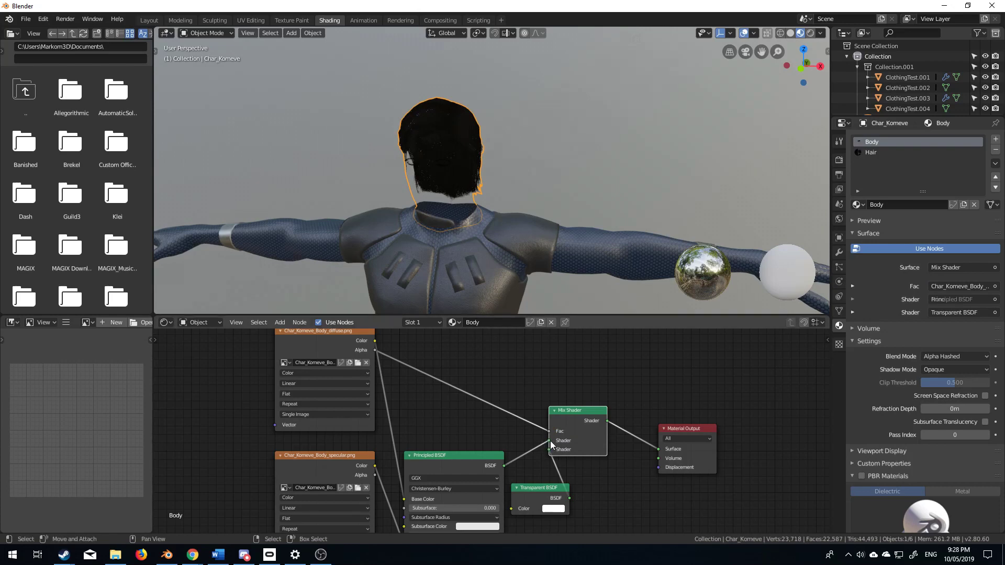
pyautogui.moveTo(551, 441); pyautogui.dragTo(552, 450)
pyautogui.scroll(6, 504, 200)
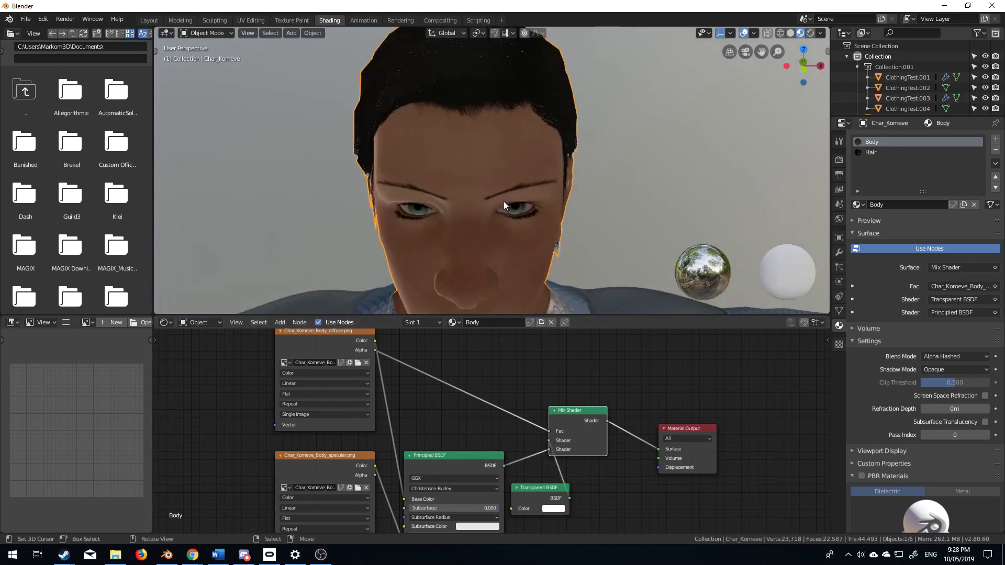
pyautogui.scroll(-8, 465, 237)
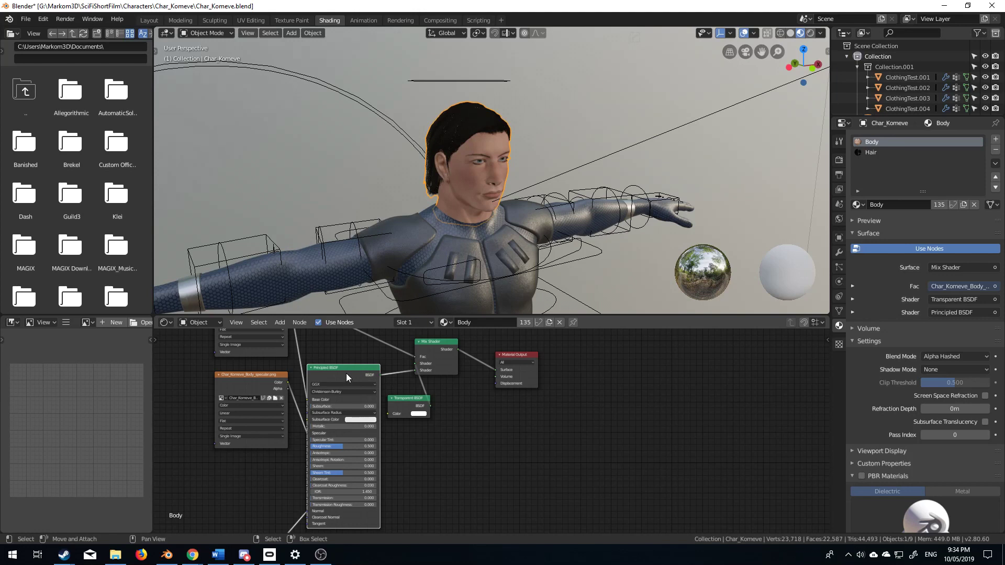
# Step: Delete the Hair material's Principled BSDF node and add a fresh Principled BSDF in its place
pyautogui.moveTo(440, 139); pyautogui.dragTo(553, 152, button='middle')
pyautogui.click(869, 152)
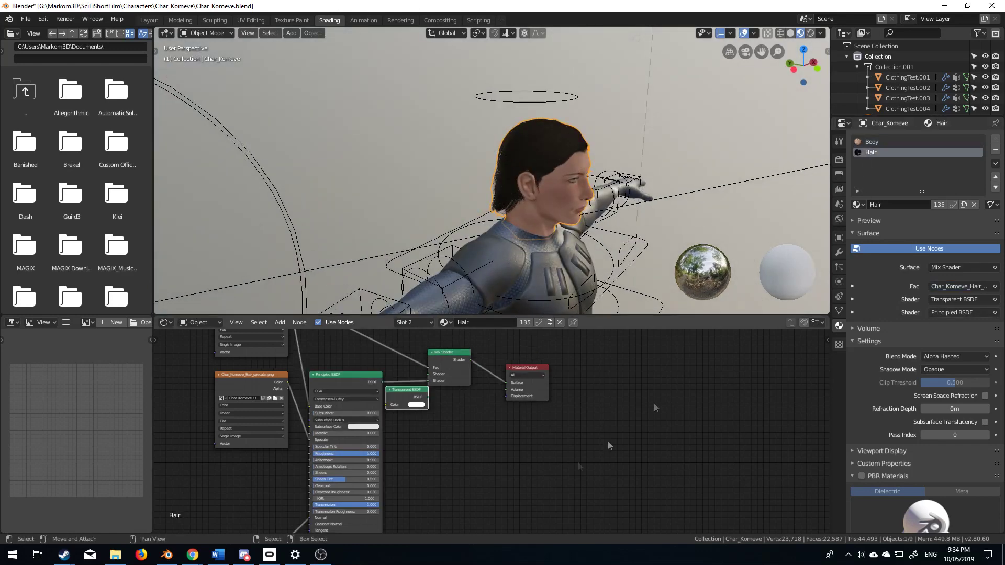
pyautogui.click(350, 376)
pyautogui.press('Delete')
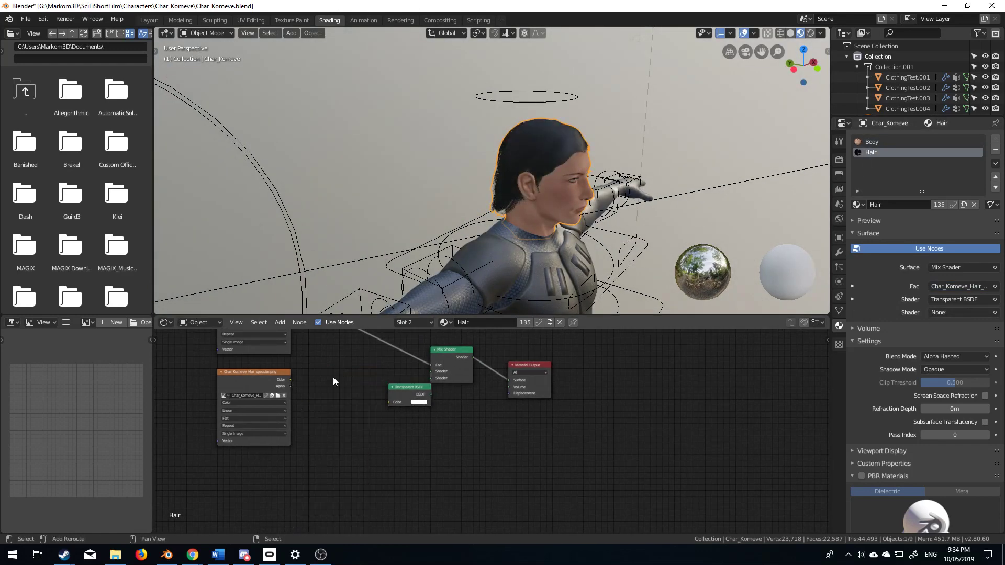
pyautogui.hotkey('shift', 'a')
pyautogui.click(333, 377)
pyautogui.write('pri')
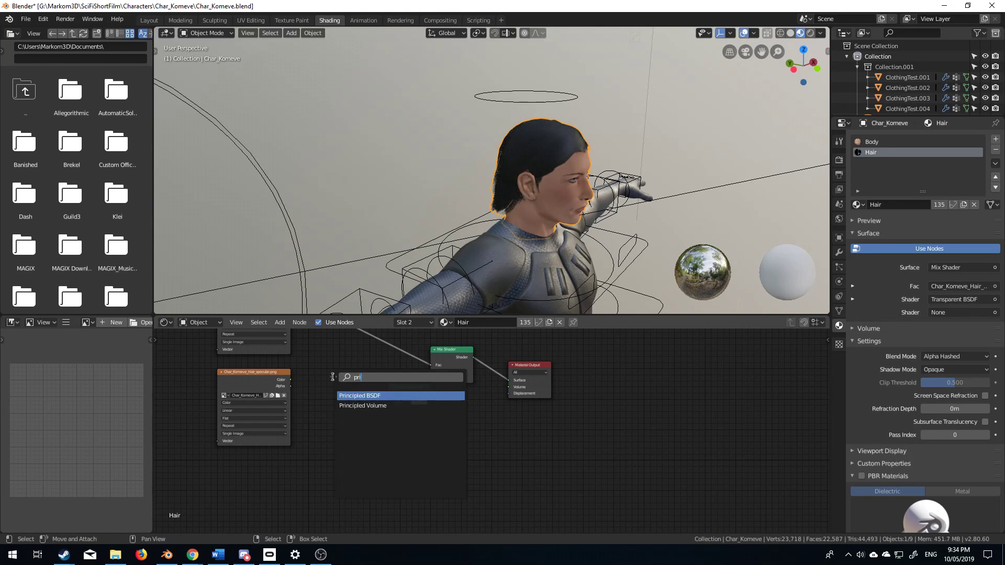
pyautogui.press('Return')
pyautogui.click(309, 361)
# Step: Reconnect the hair diffuse, specular and normal map nodes to the new Principled BSDF and link its output to the Mix Shader's second shader input
pyautogui.moveTo(290, 380); pyautogui.dragTo(311, 429)
pyautogui.keyDown('shift'); pyautogui.scroll(3, 305, 405); pyautogui.keyUp('shift')
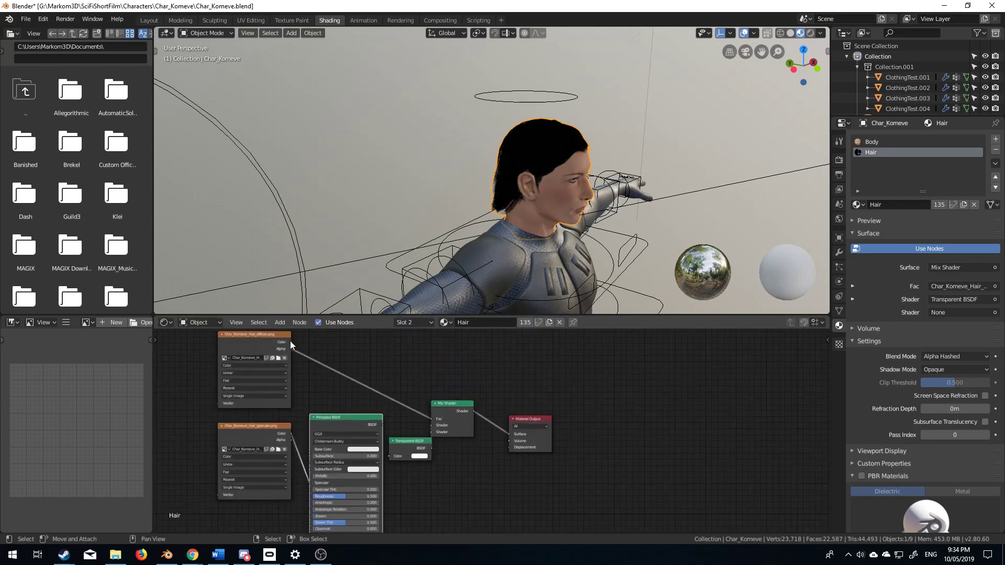
pyautogui.keyDown('shift'); pyautogui.scroll(-6, 306, 399); pyautogui.keyUp('shift')
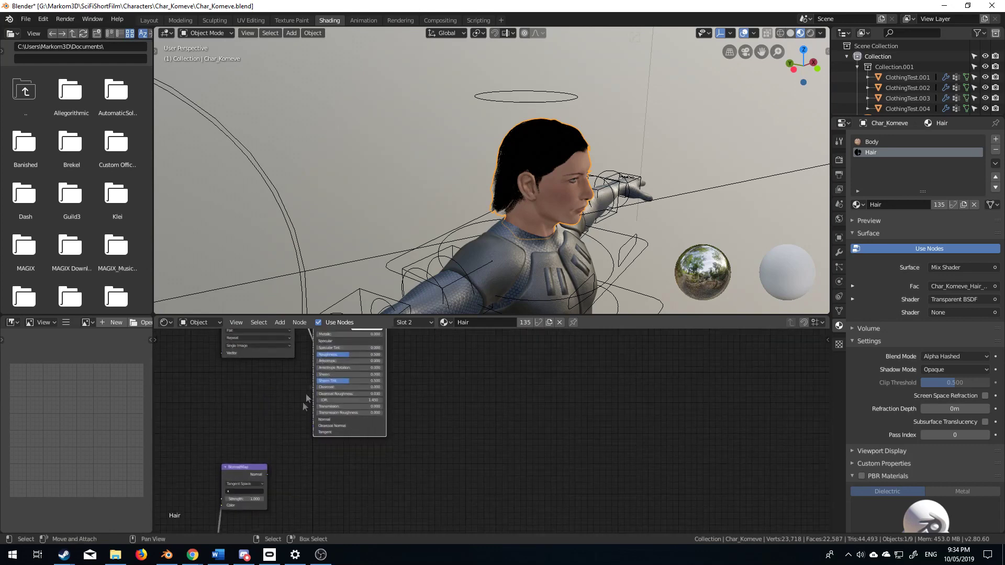
pyautogui.moveTo(267, 475); pyautogui.dragTo(315, 420)
pyautogui.moveTo(438, 391); pyautogui.dragTo(365, 522, button='middle')
pyautogui.moveTo(315, 415); pyautogui.dragTo(364, 421)
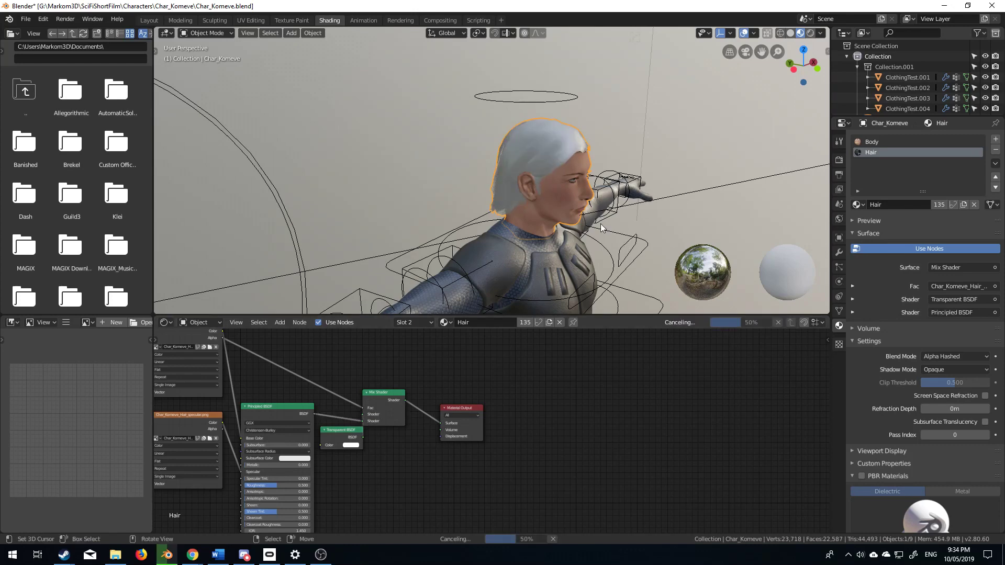
pyautogui.moveTo(604, 226)
pyautogui.mouseDown(button='middle')
pyautogui.moveTo(549, 263)
pyautogui.moveTo(501, 244)
pyautogui.moveTo(493, 265)
pyautogui.moveTo(510, 182)
pyautogui.mouseUp(button='middle')
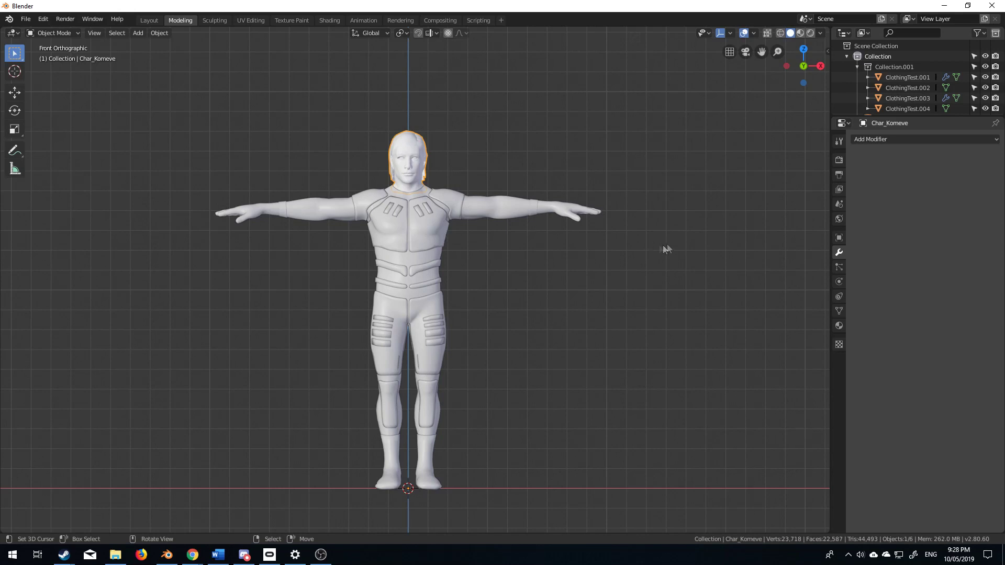
# Step: Show the Auto-Rig Pro tools and expand the Smart section
pyautogui.press('n')
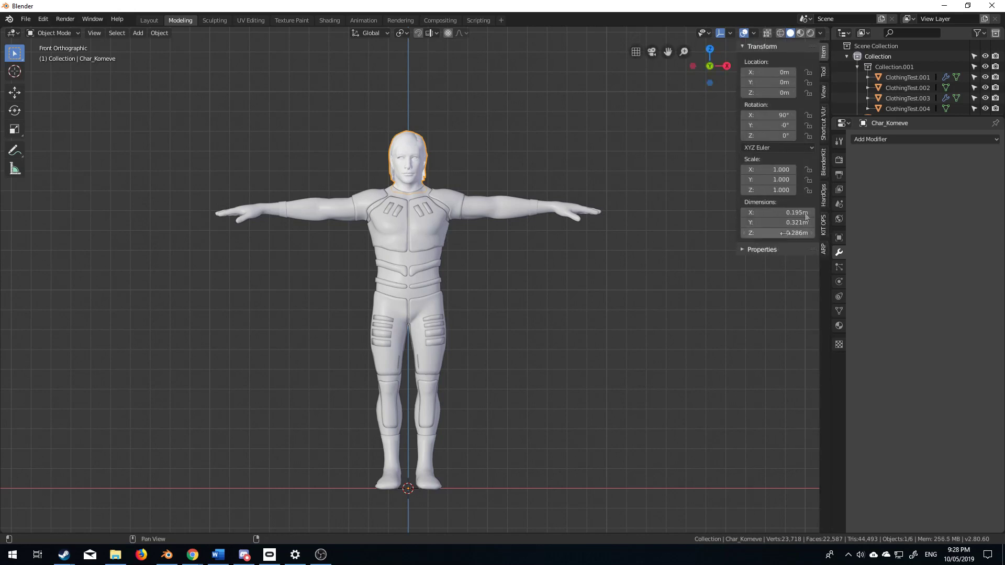
pyautogui.click(824, 251)
pyautogui.click(747, 256)
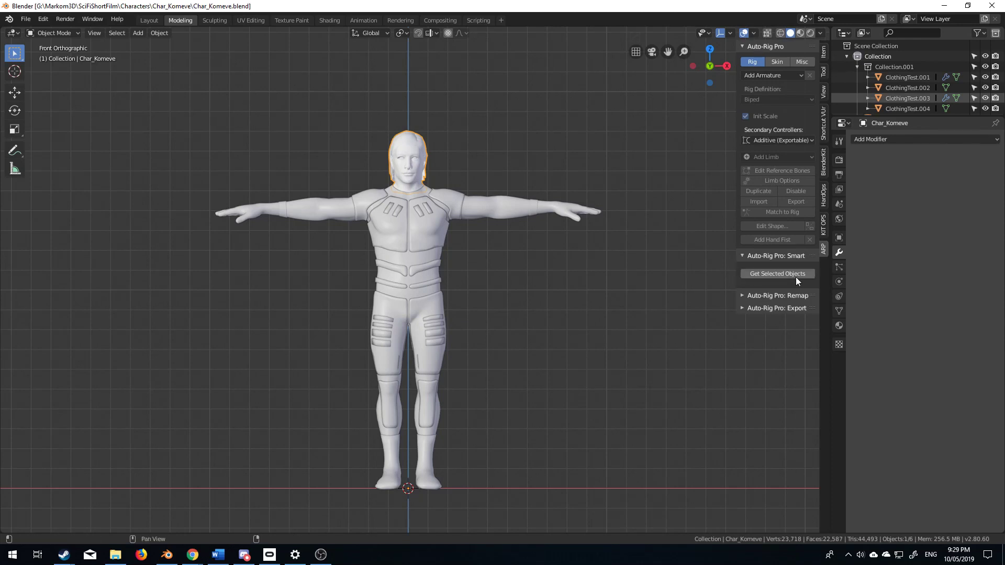
pyautogui.click(795, 278)
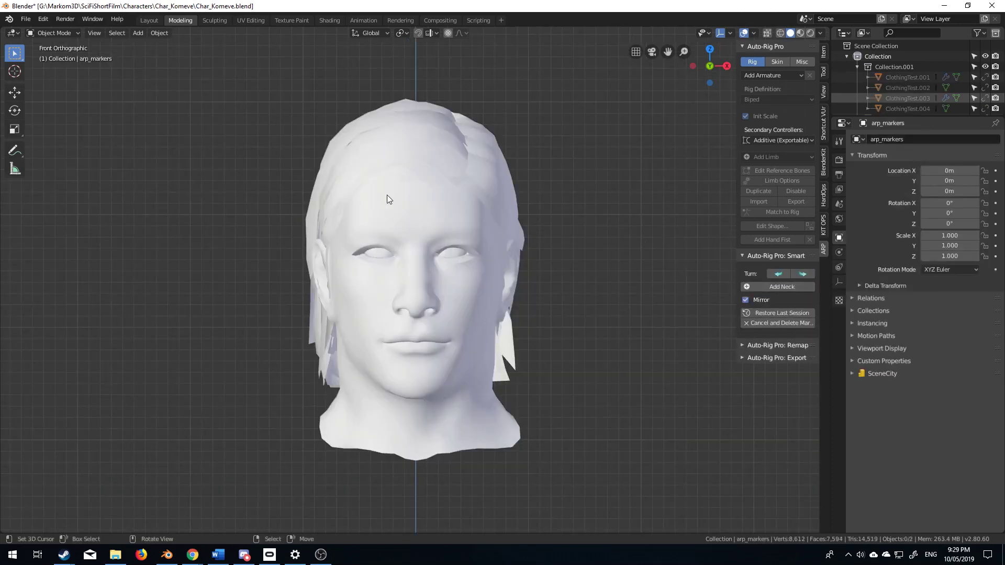
pyautogui.hotkey('ctrl', 'z')
pyautogui.scroll(-5, 388, 197)
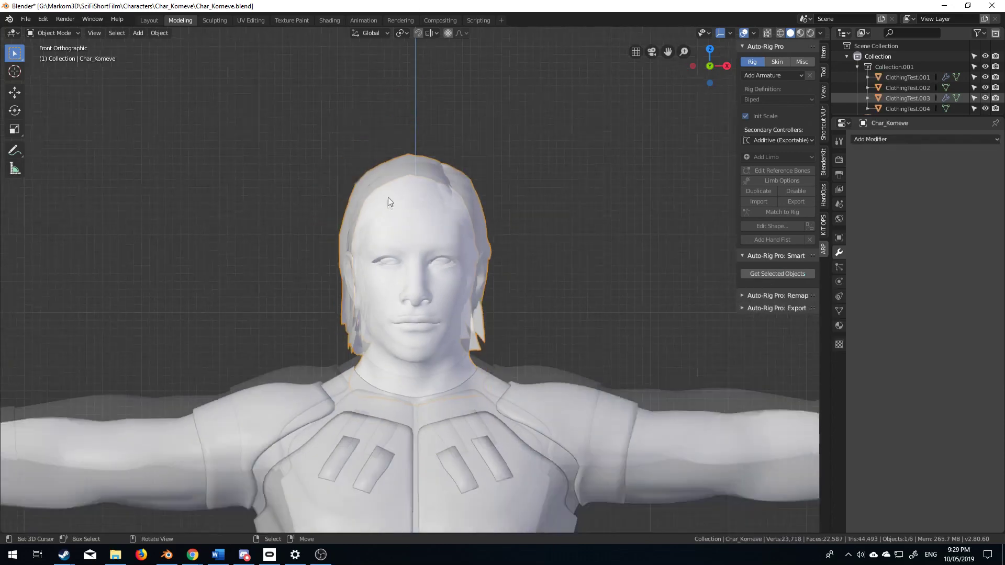
# Step: Add all the clothing pieces down to the boots to the head selection and load the selected objects into Auto-Rig Pro Smart
pyautogui.keyDown('shift'); pyautogui.moveTo(448, 298); pyautogui.dragTo(465, 208, button='middle'); pyautogui.keyUp('shift')
pyautogui.keyDown('shift'); pyautogui.rightClick(475, 209); pyautogui.keyUp('shift')
pyautogui.keyDown('shift'); pyautogui.rightClick(463, 200); pyautogui.keyUp('shift')
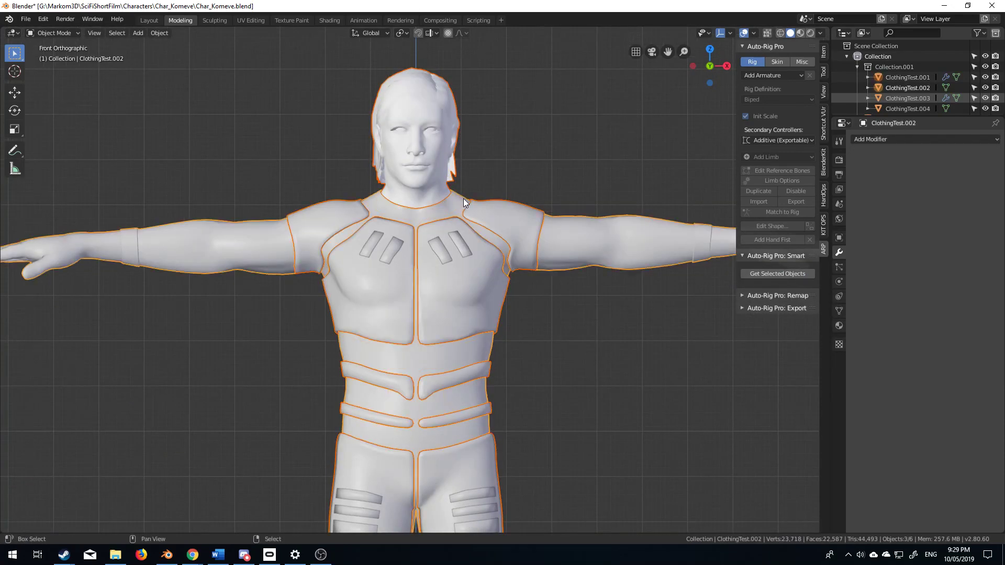
pyautogui.keyDown('shift'); pyautogui.moveTo(510, 298); pyautogui.dragTo(531, 66, button='middle'); pyautogui.keyUp('shift')
pyautogui.keyDown('shift'); pyautogui.rightClick(509, 313); pyautogui.keyUp('shift')
pyautogui.keyDown('shift'); pyautogui.moveTo(509, 316); pyautogui.dragTo(523, 143, button='middle'); pyautogui.keyUp('shift')
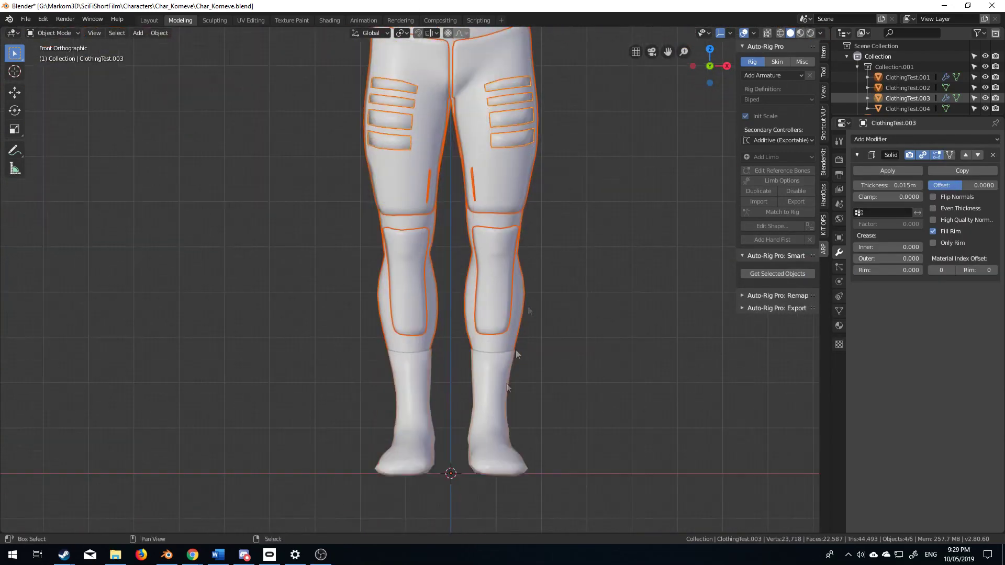
pyautogui.keyDown('shift'); pyautogui.rightClick(517, 350); pyautogui.keyUp('shift')
pyautogui.keyDown('shift'); pyautogui.moveTo(528, 289); pyautogui.dragTo(535, 530, button='middle'); pyautogui.keyUp('shift')
pyautogui.keyDown('shift'); pyautogui.moveTo(544, 236); pyautogui.dragTo(521, 474, button='middle'); pyautogui.keyUp('shift')
pyautogui.scroll(3, 535, 239)
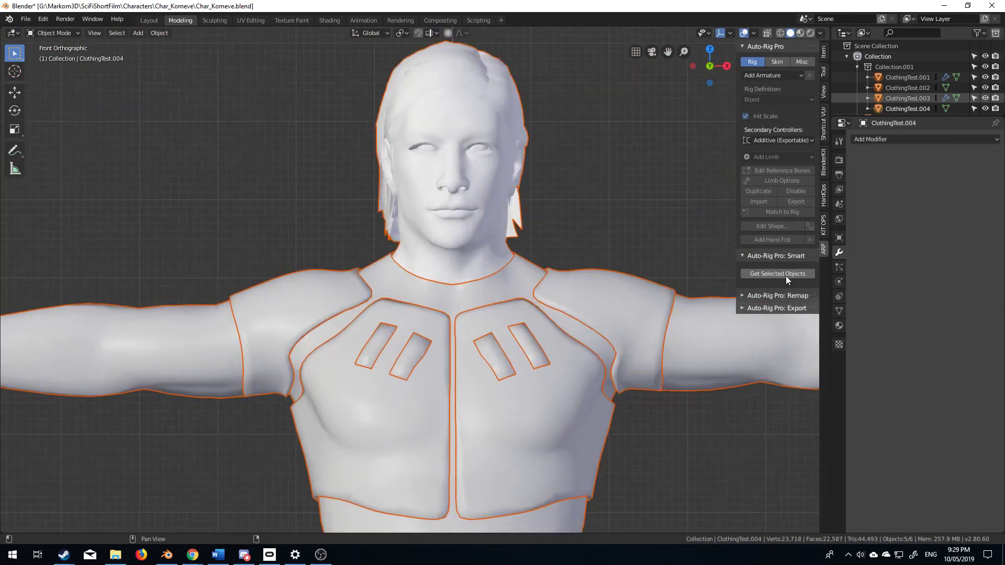
pyautogui.click(786, 274)
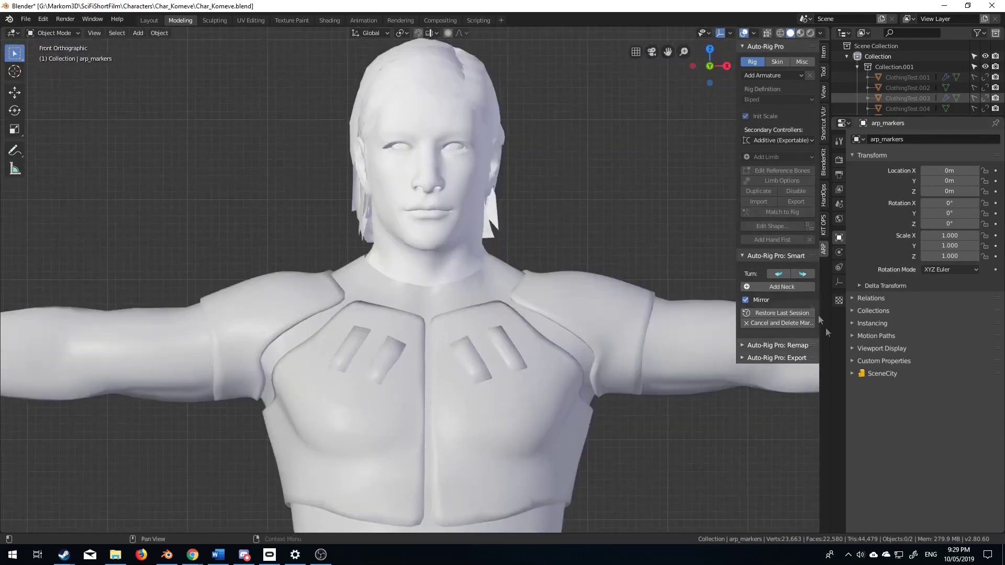
# Step: Place the neck marker at the base of the neck and the chin marker just under the chin
pyautogui.click(786, 288)
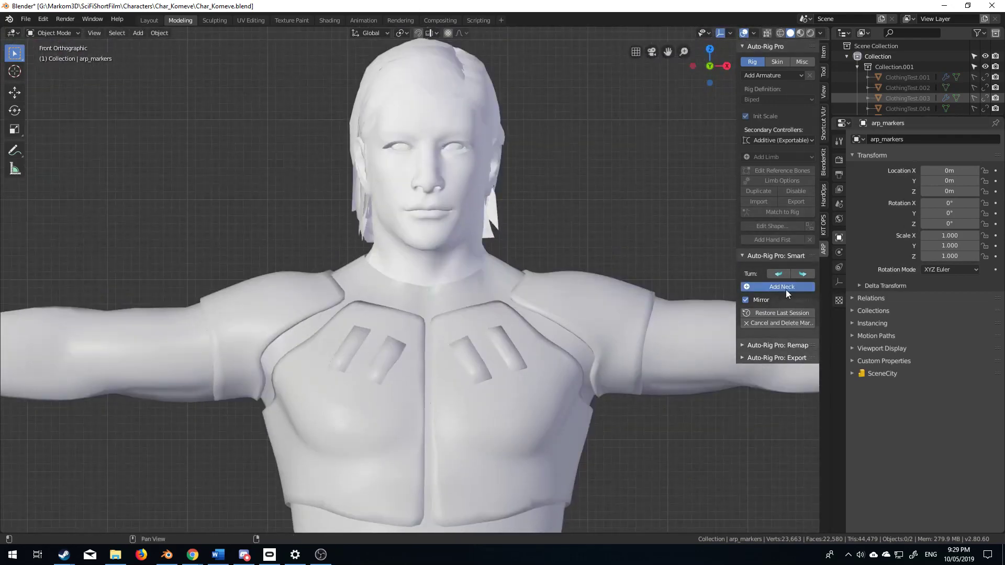
pyautogui.click(453, 267)
pyautogui.click(782, 274)
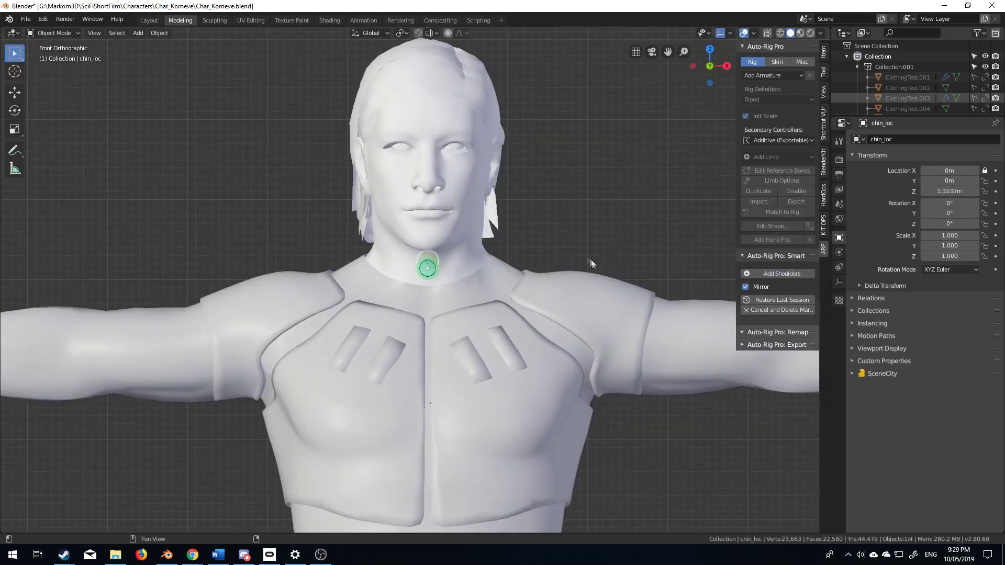
pyautogui.click(427, 240)
# Step: Place the mirrored shoulder markers on the shoulder joints at about X 0.206 m, Z 1.428 m
pyautogui.click(783, 274)
pyautogui.click(412, 330)
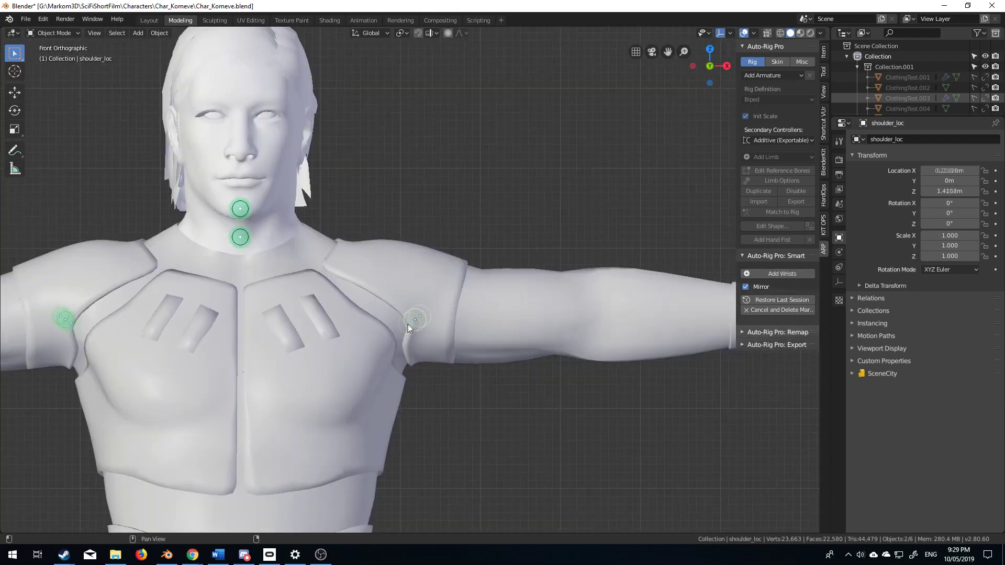
pyautogui.moveTo(412, 322)
pyautogui.mouseDown()
pyautogui.moveTo(403, 256)
pyautogui.moveTo(407, 325)
pyautogui.moveTo(406, 309)
pyautogui.mouseUp()
pyautogui.click(405, 308)
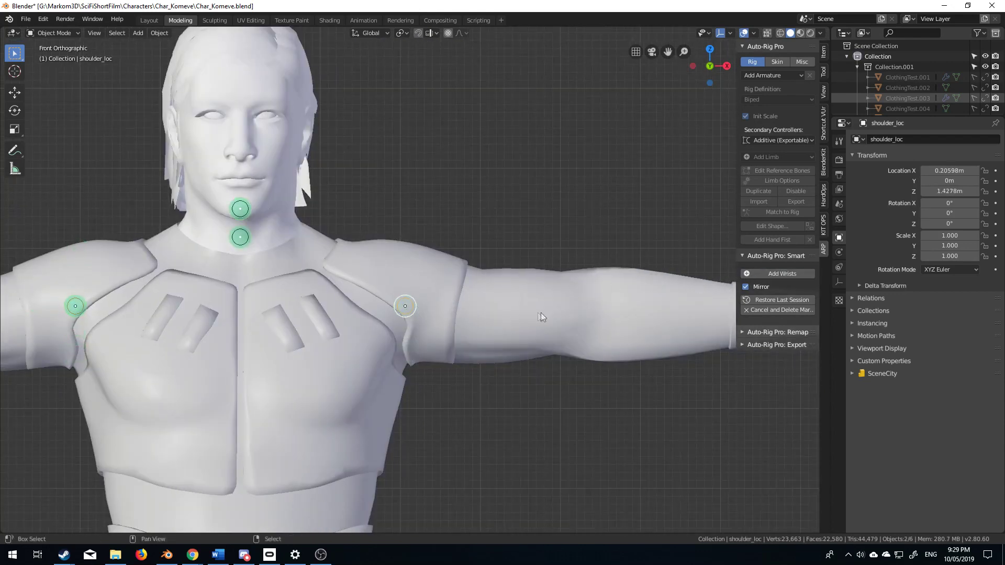
# Step: Place the mirrored wrist markers on the wrists at about X 0.726 m, Z 1.419 m
pyautogui.keyDown('shift'); pyautogui.moveTo(541, 316); pyautogui.dragTo(230, 292, button='middle'); pyautogui.keyUp('shift')
pyautogui.click(780, 274)
pyautogui.click(539, 292)
pyautogui.moveTo(539, 292); pyautogui.dragTo(511, 293)
pyautogui.click(510, 290)
# Step: Place the spine root marker at the pelvis and the mirrored ankle markers at about X 0.091 m, Z 0.123 m
pyautogui.scroll(-5, 419, 348)
pyautogui.keyDown('shift'); pyautogui.moveTo(320, 442); pyautogui.dragTo(526, 96, button='middle'); pyautogui.keyUp('shift')
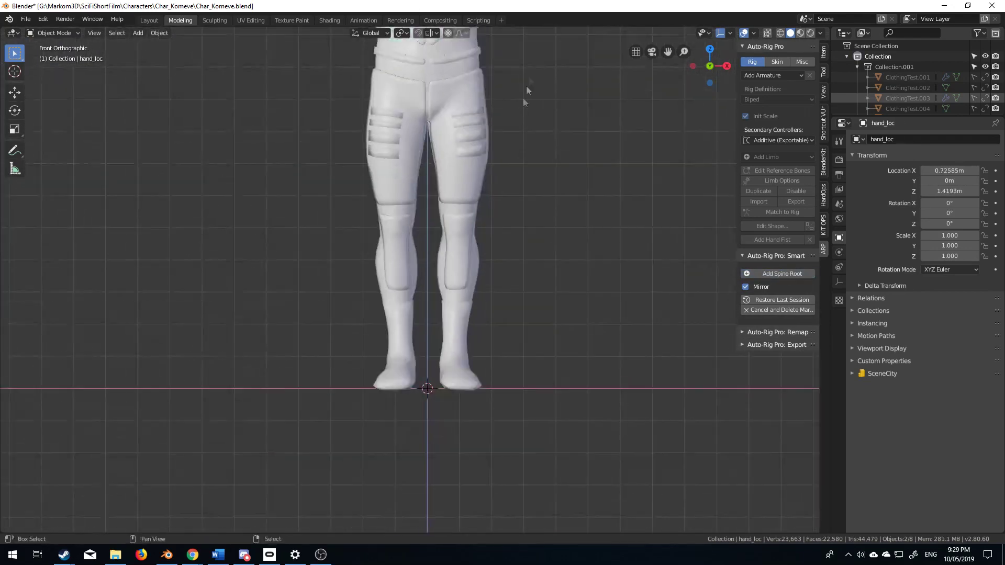
pyautogui.keyDown('shift'); pyautogui.moveTo(523, 134); pyautogui.dragTo(524, 227, button='middle'); pyautogui.keyUp('shift')
pyautogui.click(776, 274)
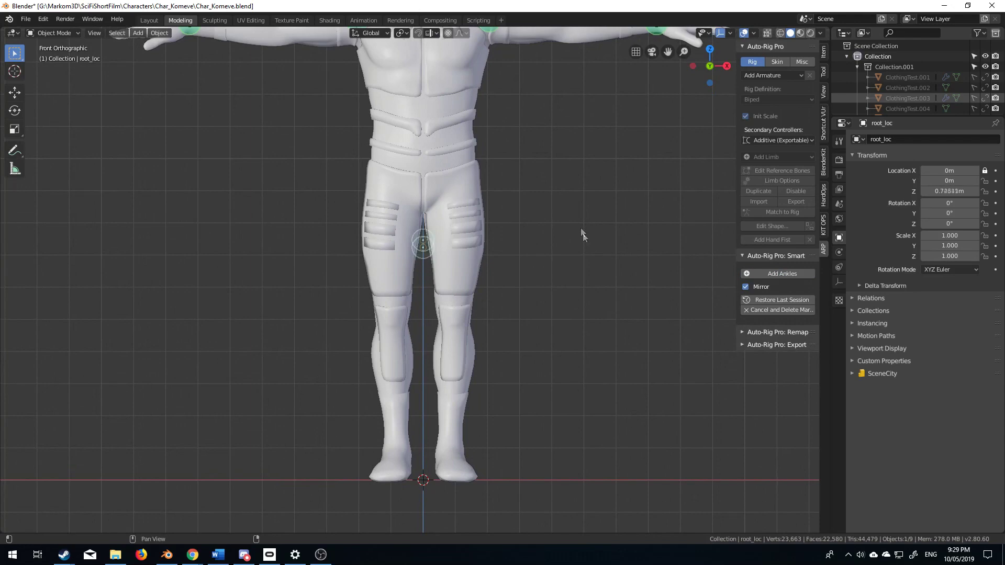
pyautogui.click(567, 176)
pyautogui.click(777, 272)
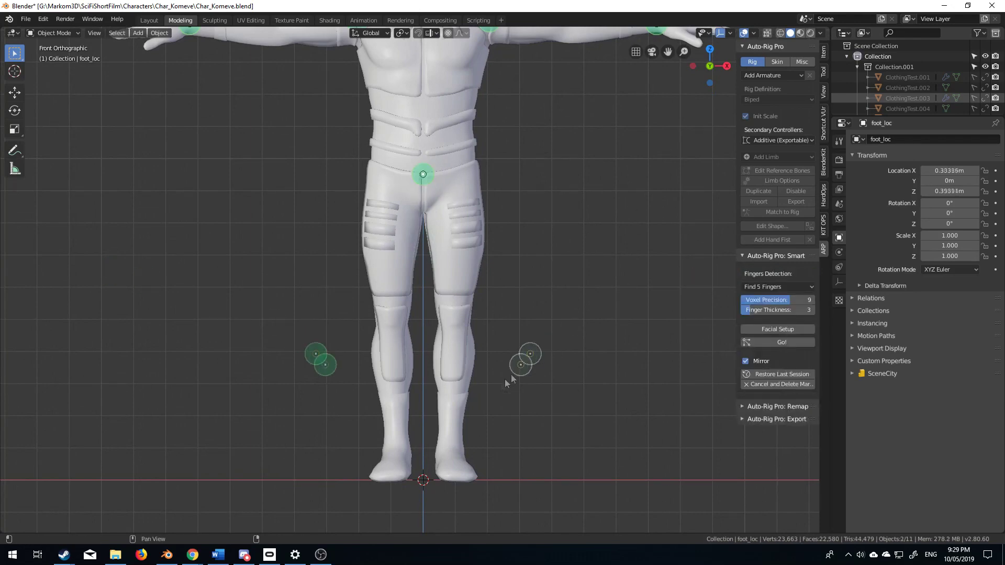
pyautogui.click(453, 442)
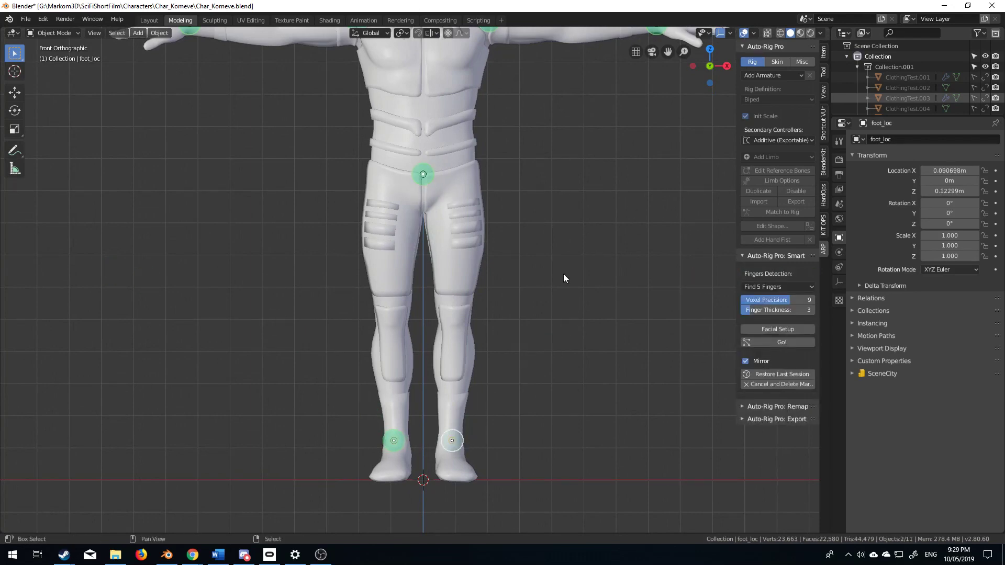
# Step: Run the Smart detection to generate the character's reference bones and view the skeleton at an angle
pyautogui.scroll(-3, 563, 274)
pyautogui.keyDown('shift'); pyautogui.moveTo(559, 205); pyautogui.dragTo(569, 323, button='middle'); pyautogui.keyUp('shift')
pyautogui.click(775, 344)
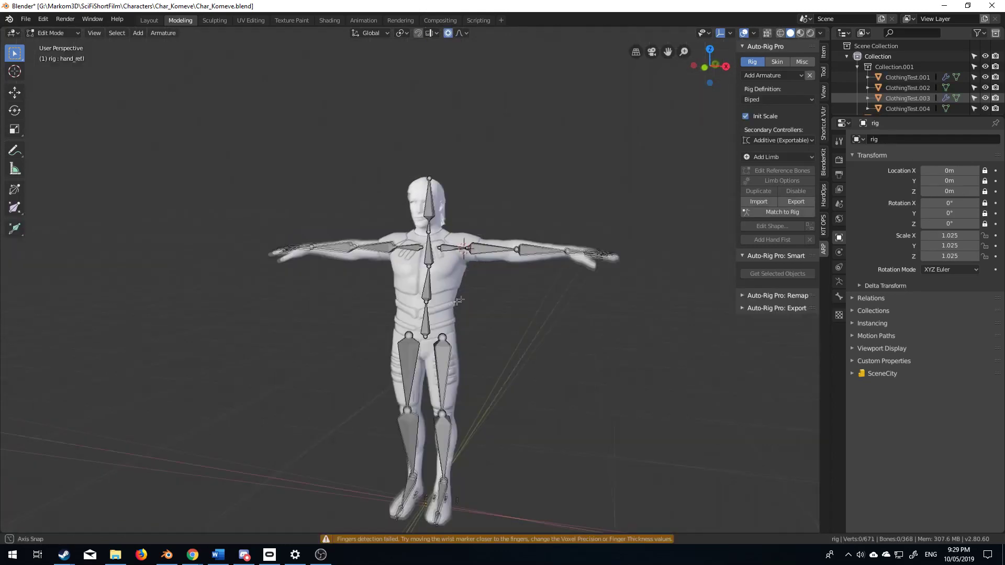
pyautogui.moveTo(450, 317); pyautogui.dragTo(518, 317, button='middle')
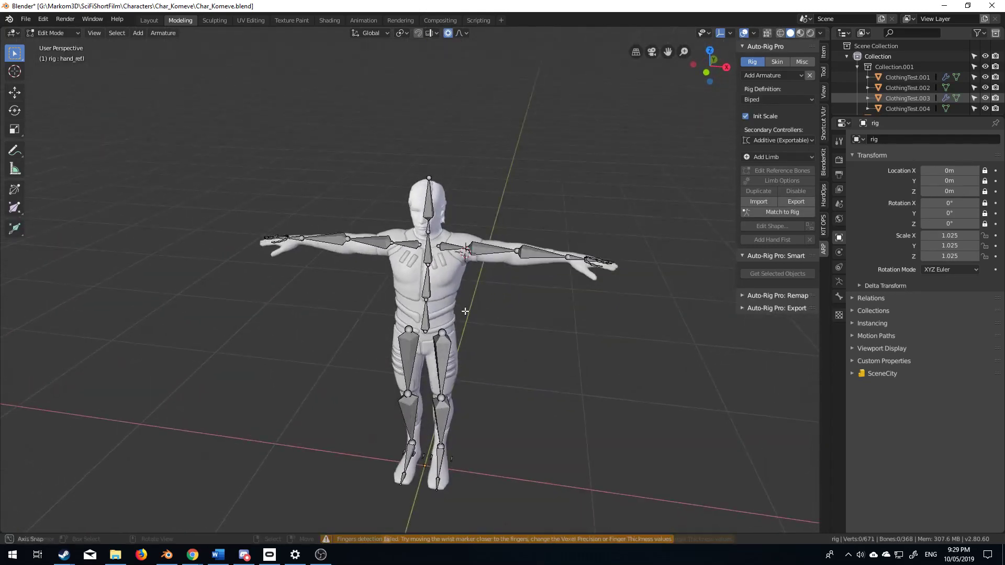
# Step: Generate the final control rig from the reference bones with Match to Rig and view it around the character
pyautogui.click(773, 213)
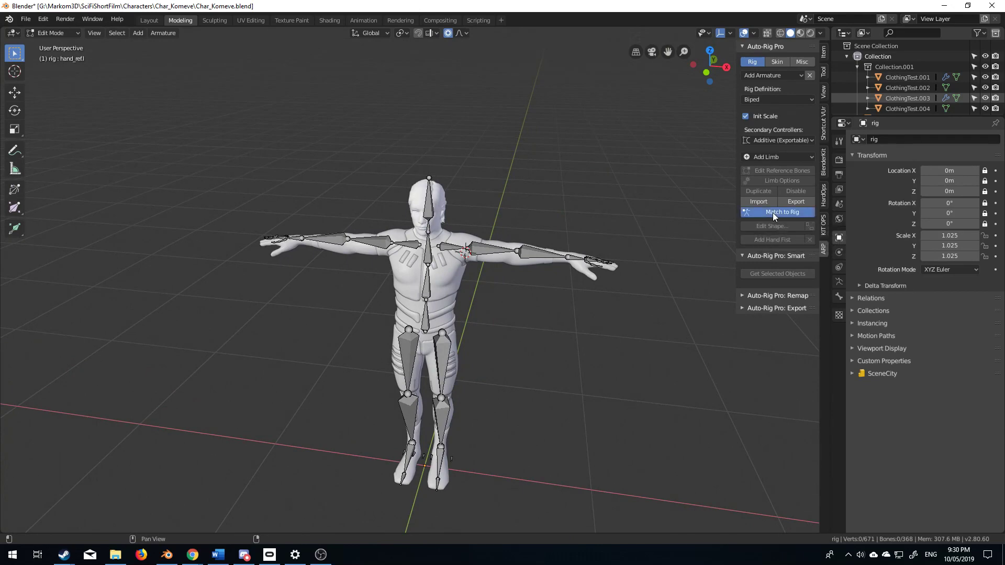
pyautogui.moveTo(540, 303); pyautogui.dragTo(490, 412, button='middle')
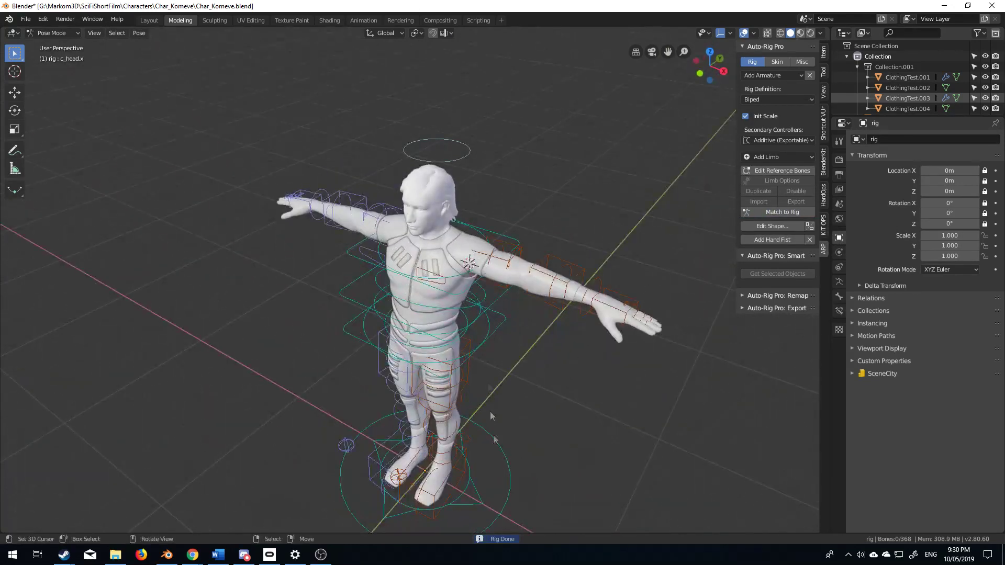
pyautogui.moveTo(432, 159); pyautogui.dragTo(476, 181, button='middle')
pyautogui.scroll(1, 517, 246)
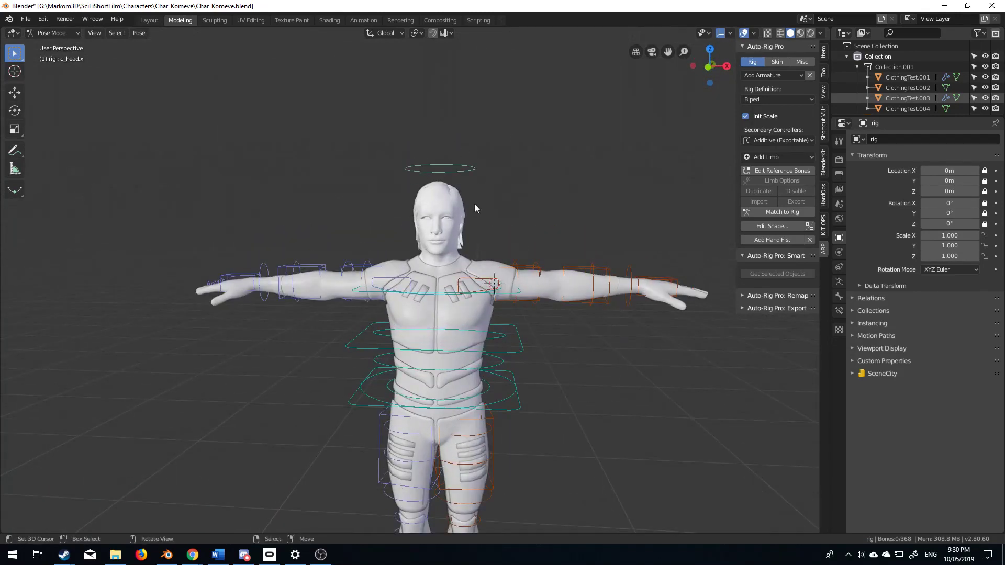
# Step: Return to Object Mode, select the head mesh together with the rig, and bind the head to it with Auto-Rig Pro's skinning
pyautogui.click(447, 211)
pyautogui.click(71, 32)
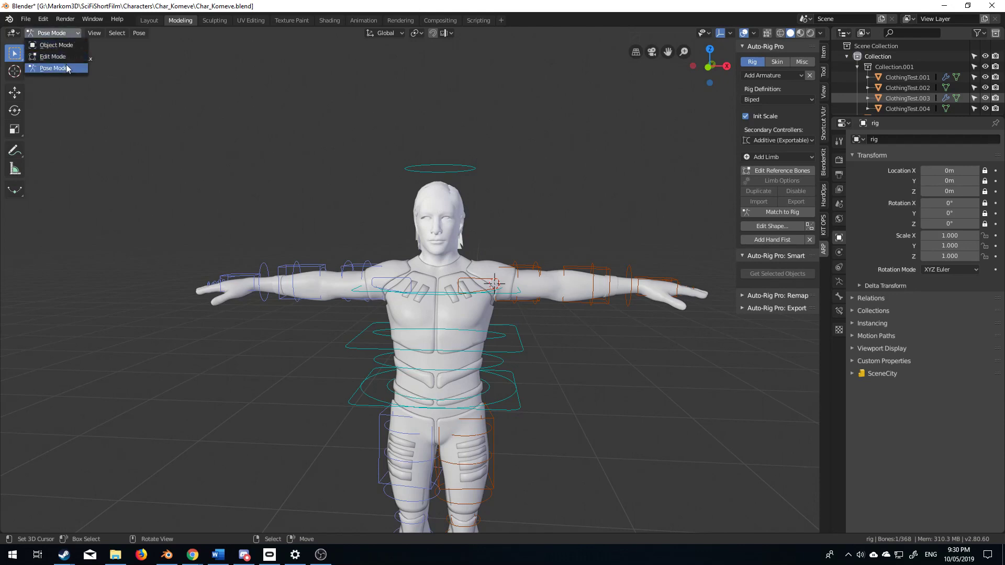
pyautogui.click(52, 45)
pyautogui.click(466, 167)
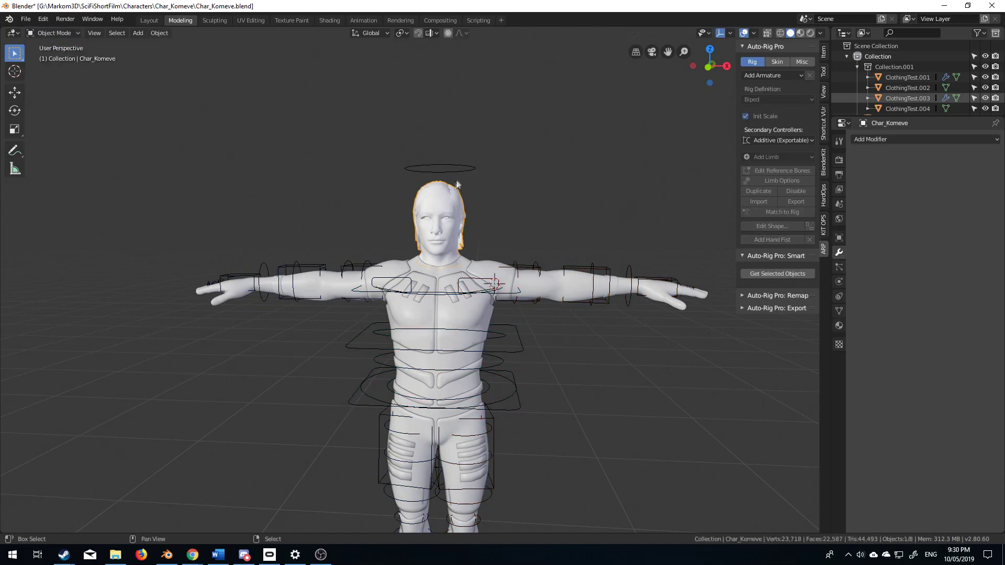
pyautogui.keyDown('shift'); pyautogui.click(464, 168); pyautogui.keyUp('shift')
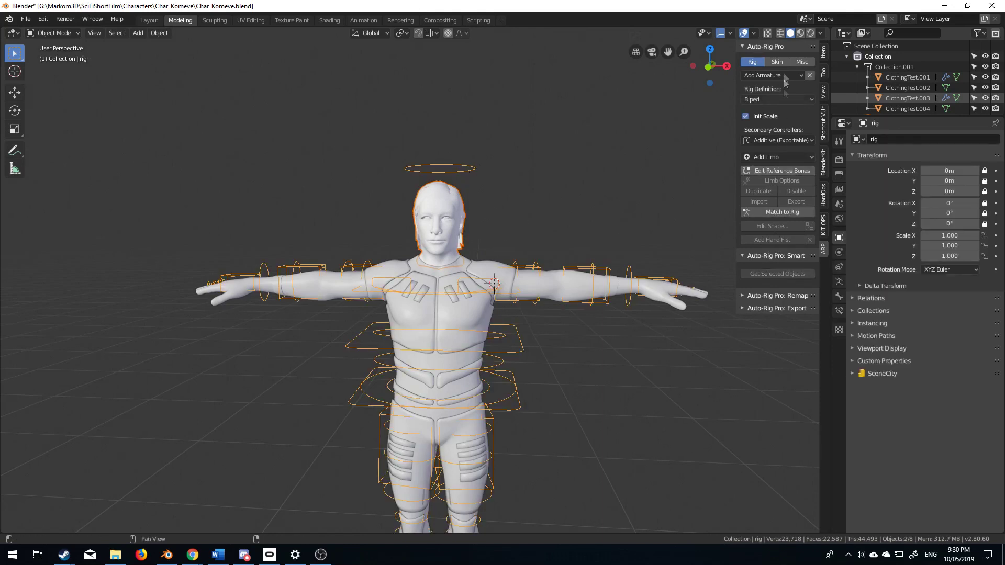
pyautogui.click(777, 61)
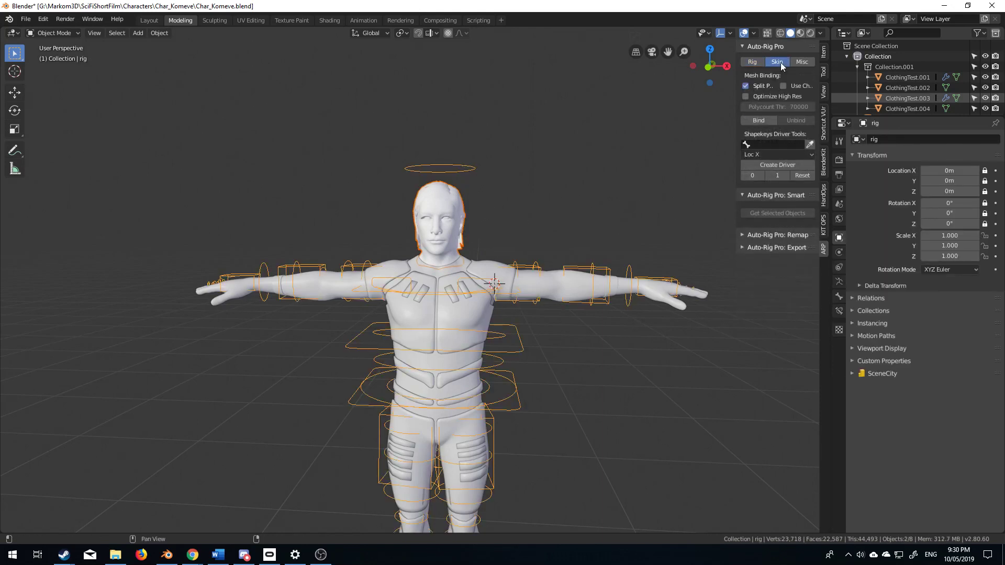
pyautogui.click(765, 122)
# Step: Bind the clothing meshes to the rig as well and view the character from the front
pyautogui.scroll(1, 522, 282)
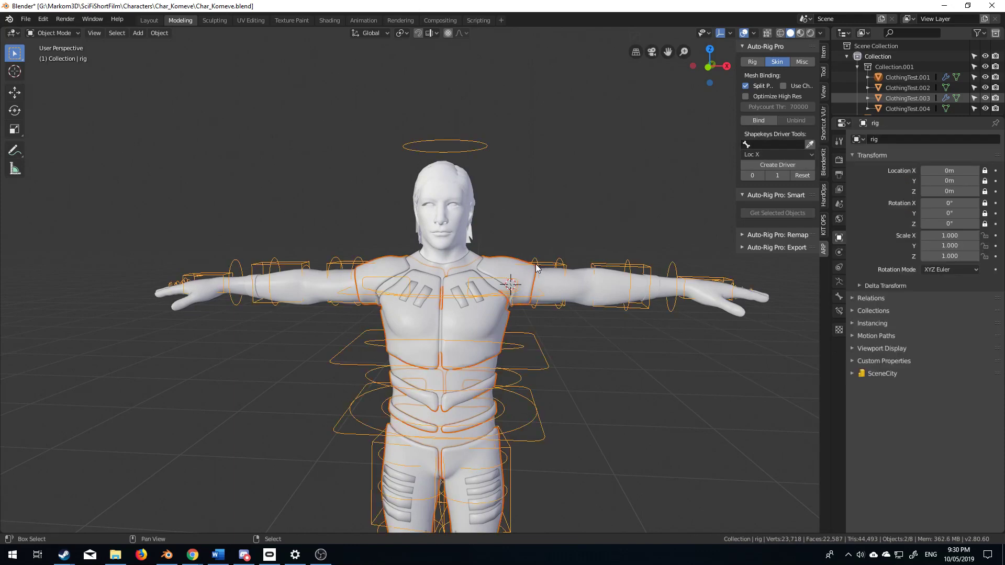
pyautogui.click(761, 121)
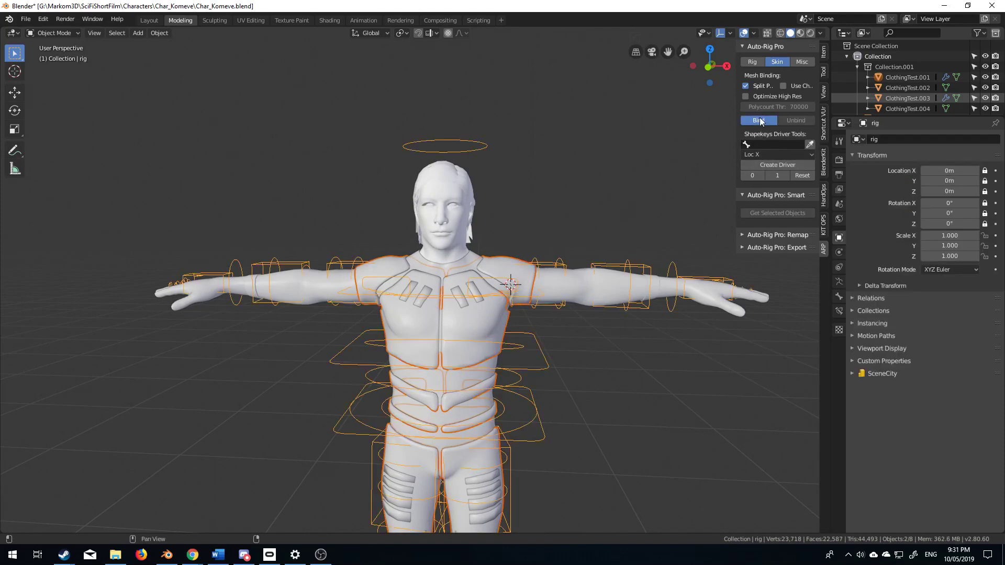
pyautogui.press('KP_1')
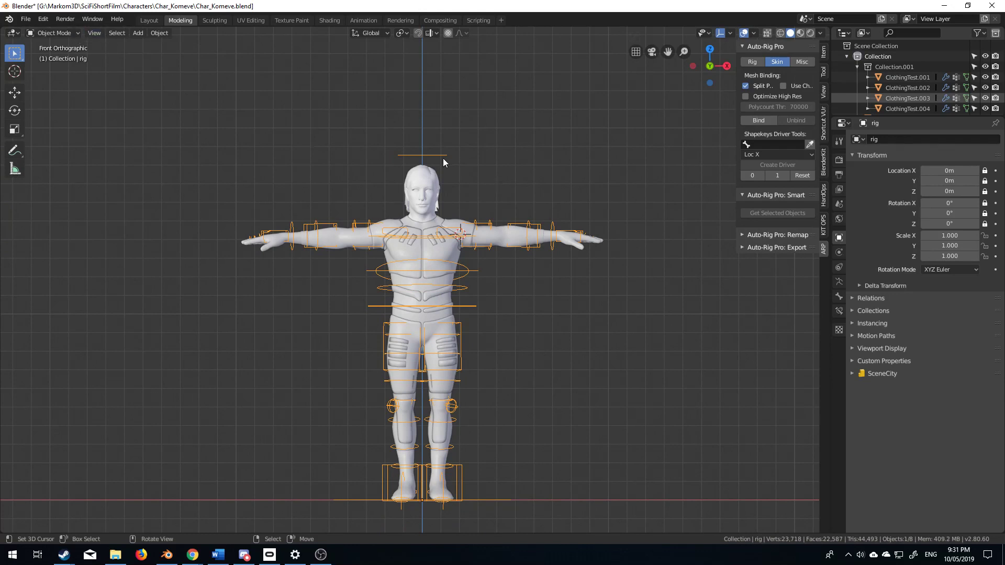
# Step: Switch the rig to Pose Mode and test the head deformation by rotating the head control, cancelling the rotation
pyautogui.click(54, 33)
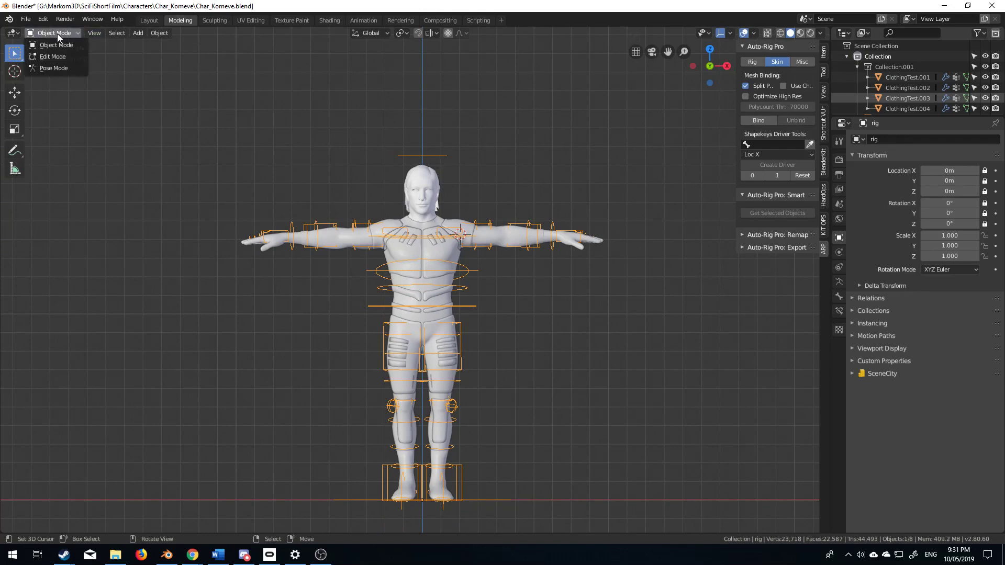
pyautogui.click(60, 69)
pyautogui.scroll(2, 445, 190)
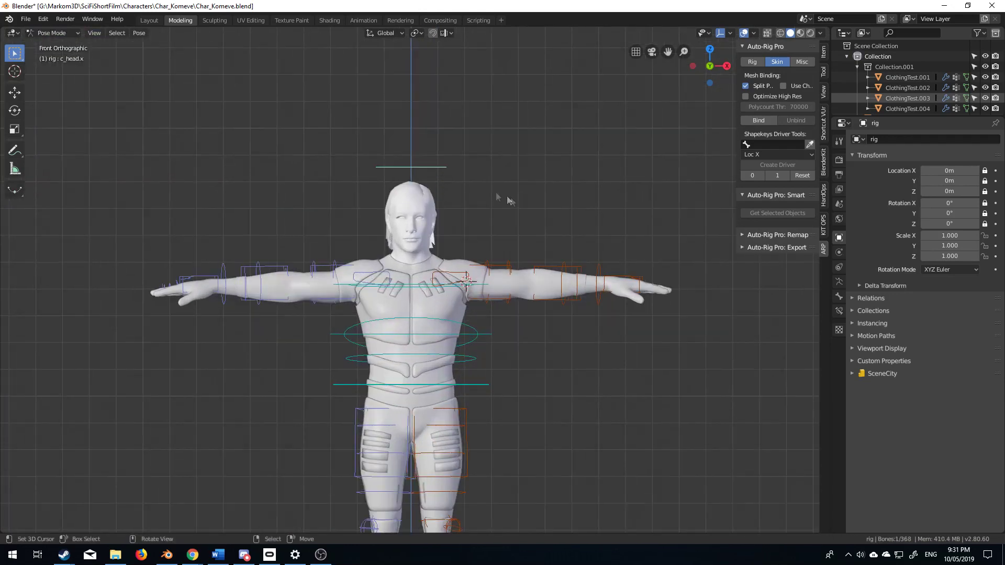
pyautogui.press('r')
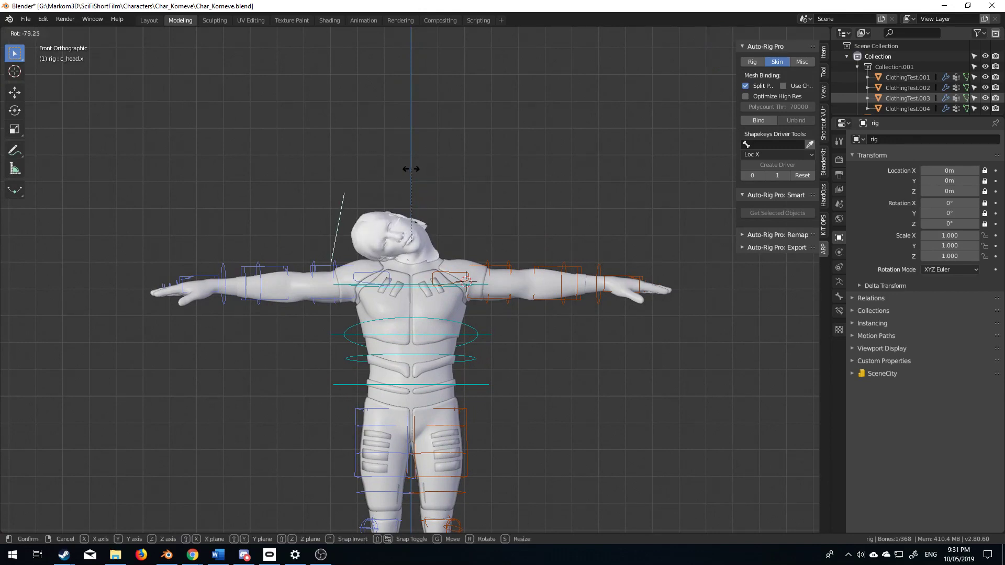
pyautogui.scroll(5, 561, 230)
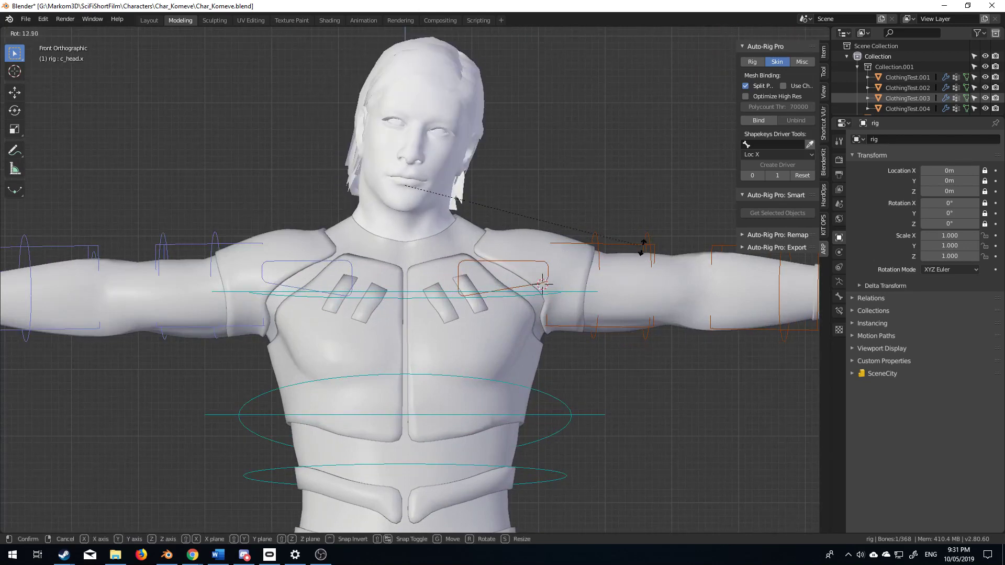
pyautogui.press('Escape')
# Step: Test the chest deformation by rotating the two upper spine controls, cancelling each rotation
pyautogui.click(499, 299)
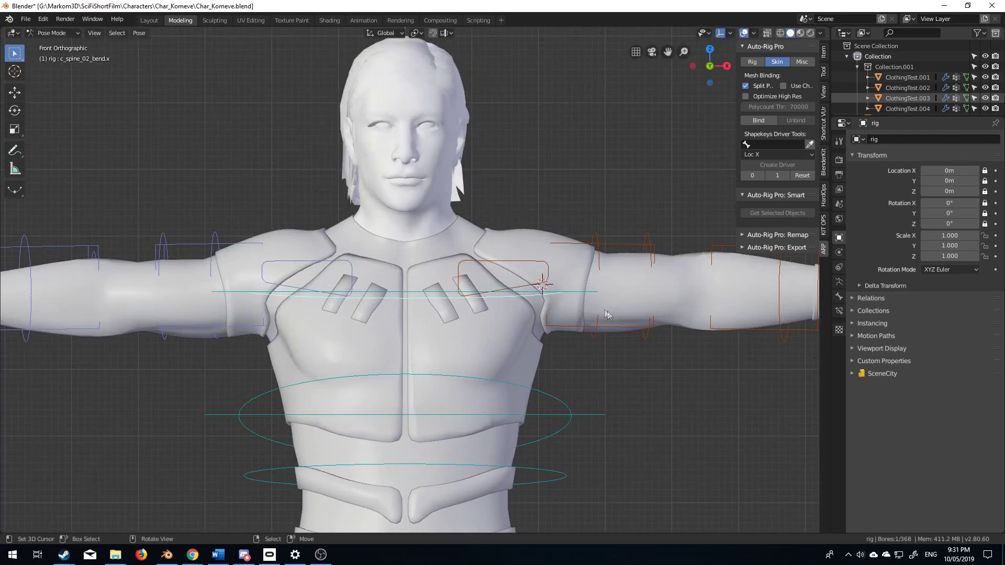
pyautogui.press('r')
pyautogui.press('Escape')
pyautogui.click(576, 292)
pyautogui.press('r')
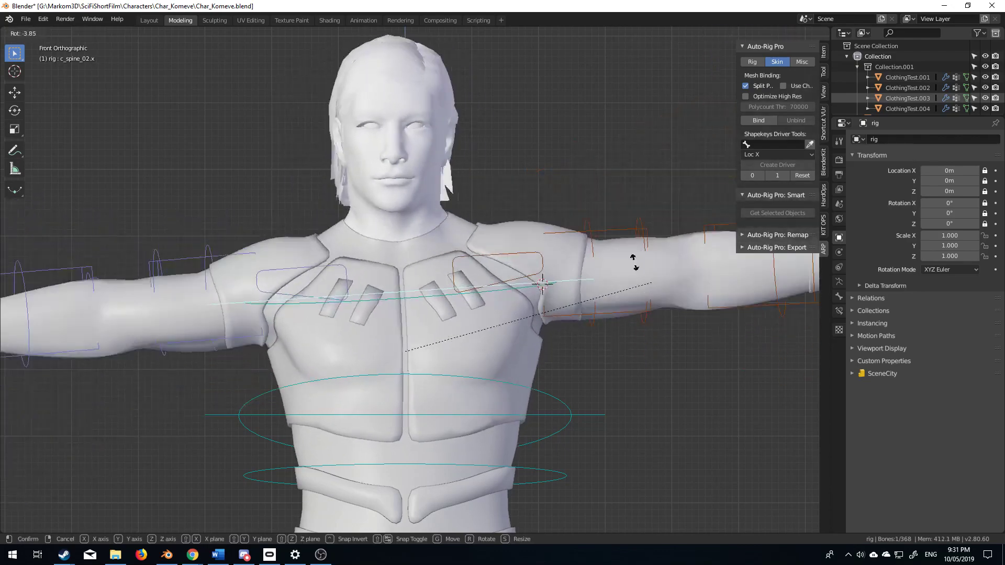
pyautogui.press('Escape')
# Step: Test the left hand and upper arm deformation by rotating their FK controls, cancelling each rotation
pyautogui.scroll(-2, 706, 331)
pyautogui.keyDown('shift'); pyautogui.moveTo(706, 331); pyautogui.dragTo(610, 312, button='middle'); pyautogui.keyUp('shift')
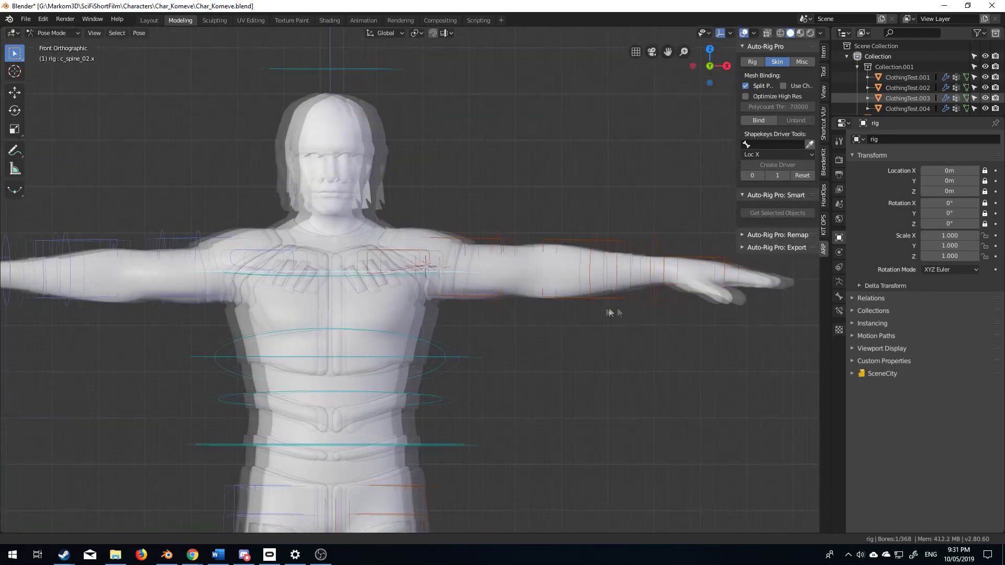
pyautogui.click(706, 286)
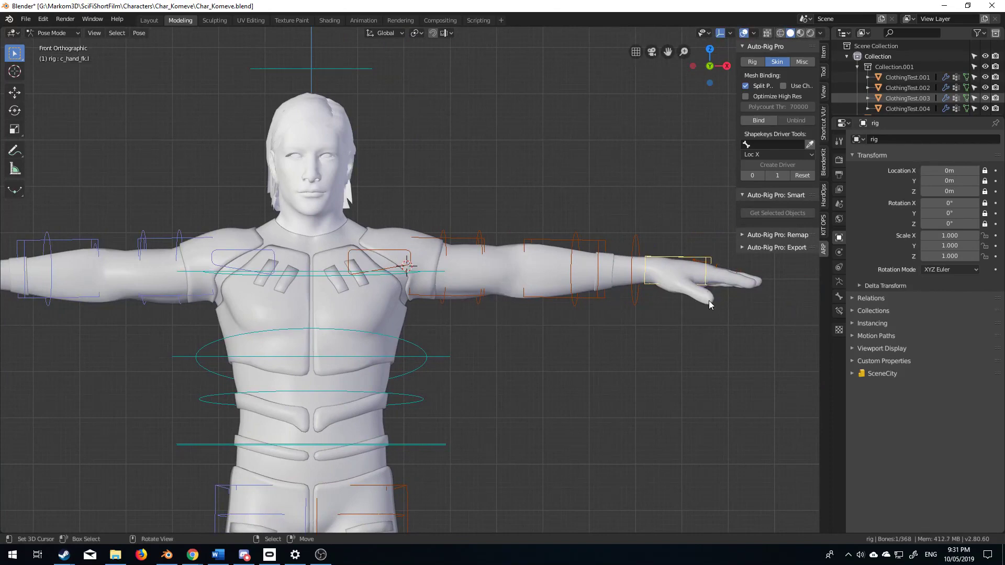
pyautogui.press('r')
pyautogui.press('Escape')
pyautogui.moveTo(703, 303); pyautogui.dragTo(509, 265, button='middle')
pyautogui.click(505, 268)
pyautogui.press('r')
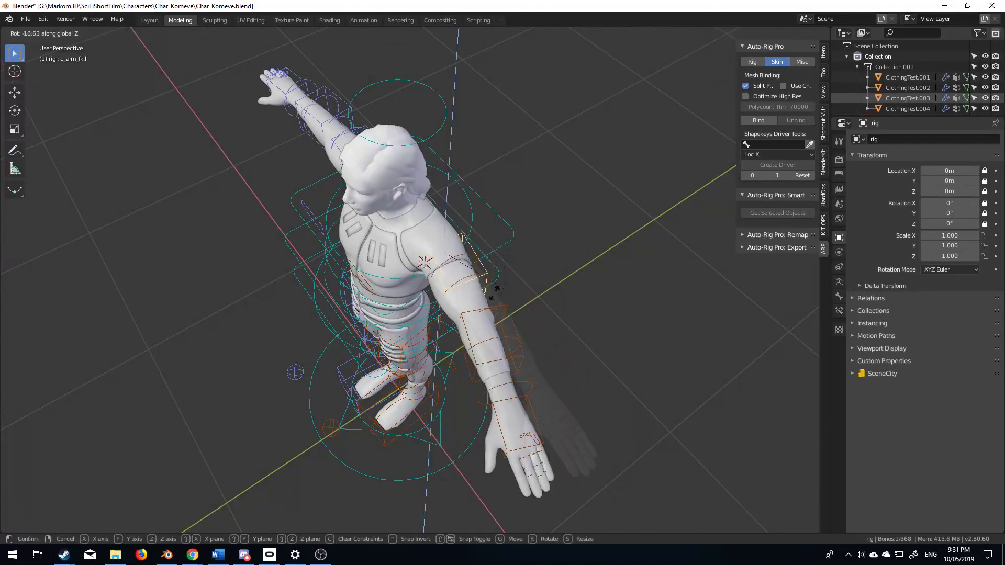
pyautogui.press('Escape')
# Step: Test the whole-body deformation by moving the root master control in front view, then undo the move
pyautogui.moveTo(432, 379); pyautogui.dragTo(544, 241, button='middle')
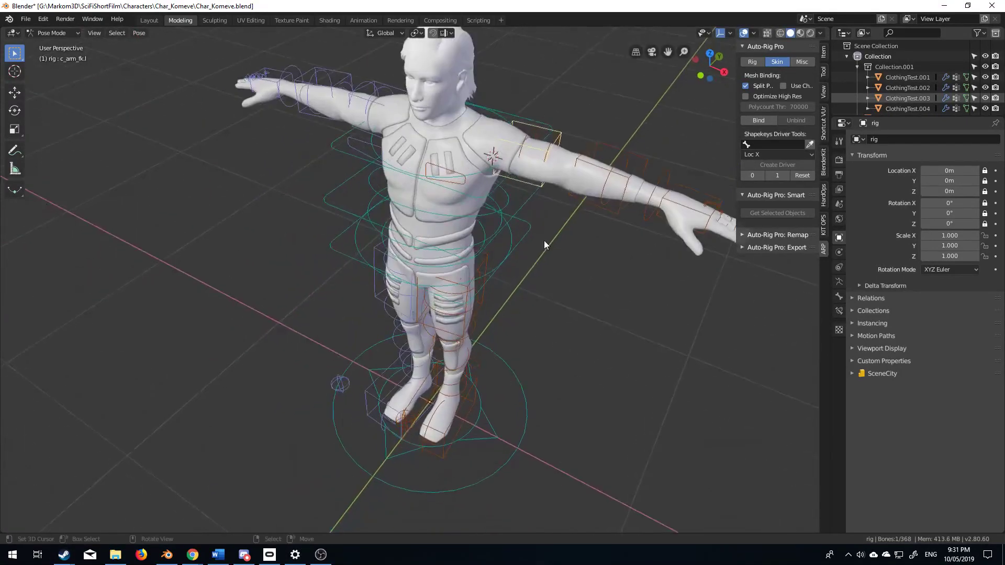
pyautogui.click(521, 246)
pyautogui.press('KP_3')
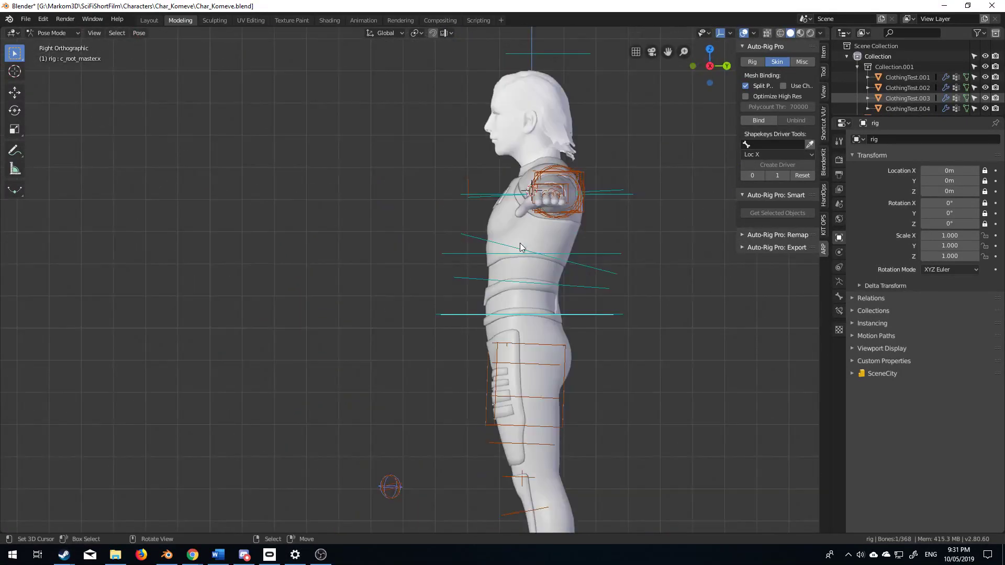
pyautogui.press('KP_1')
pyautogui.press('g')
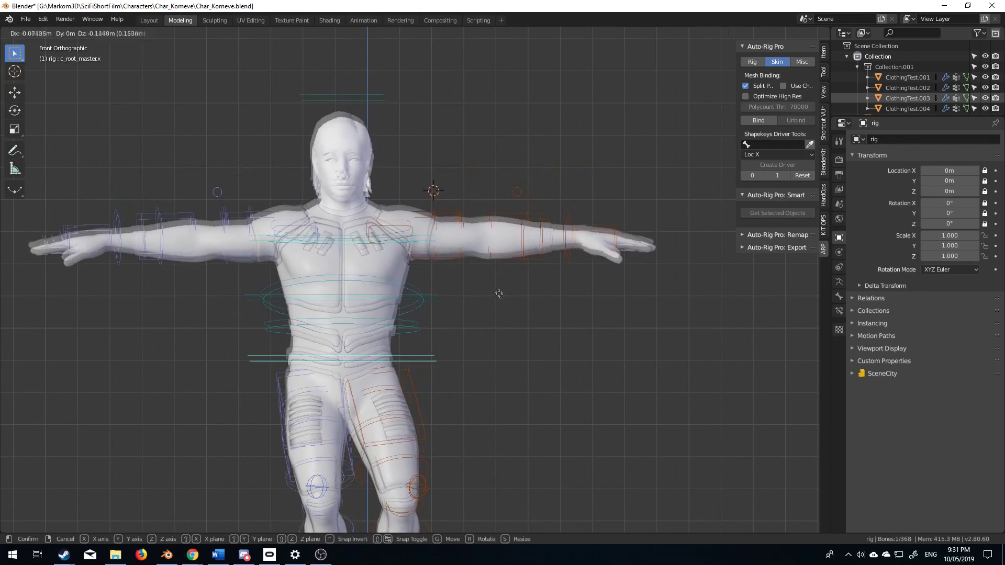
pyautogui.click(520, 386)
pyautogui.moveTo(520, 386); pyautogui.dragTo(545, 429, button='middle')
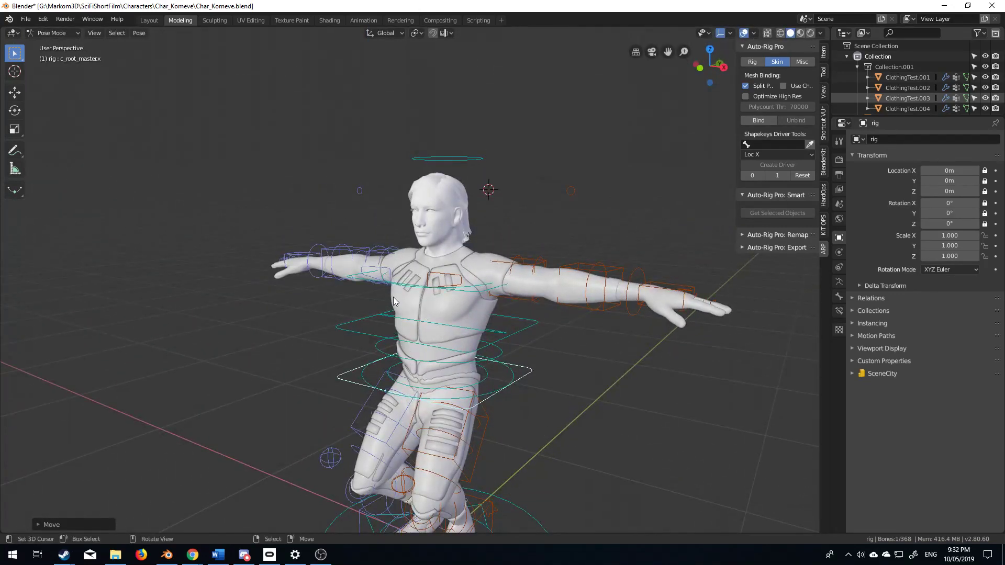
pyautogui.moveTo(397, 313); pyautogui.dragTo(419, 385, button='middle')
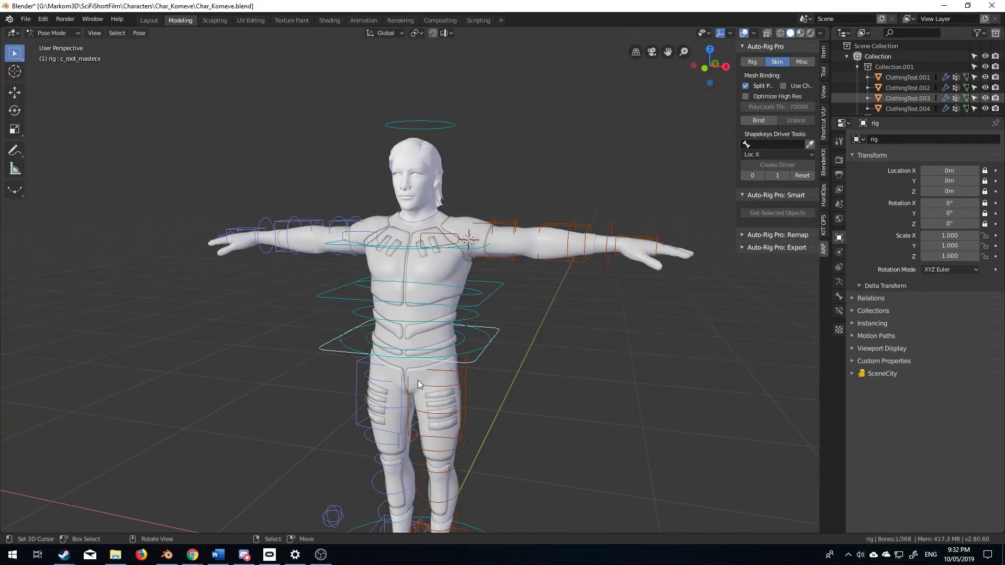